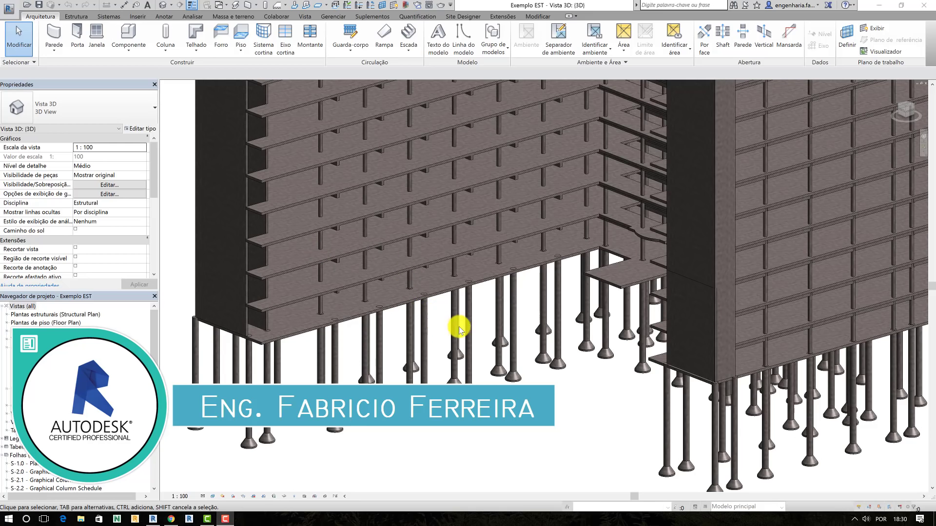
# - Zoom in on the foundation and select one of the bell piles
pyautogui.scroll(2, 469, 336)
pyautogui.scroll(2, 469, 348)
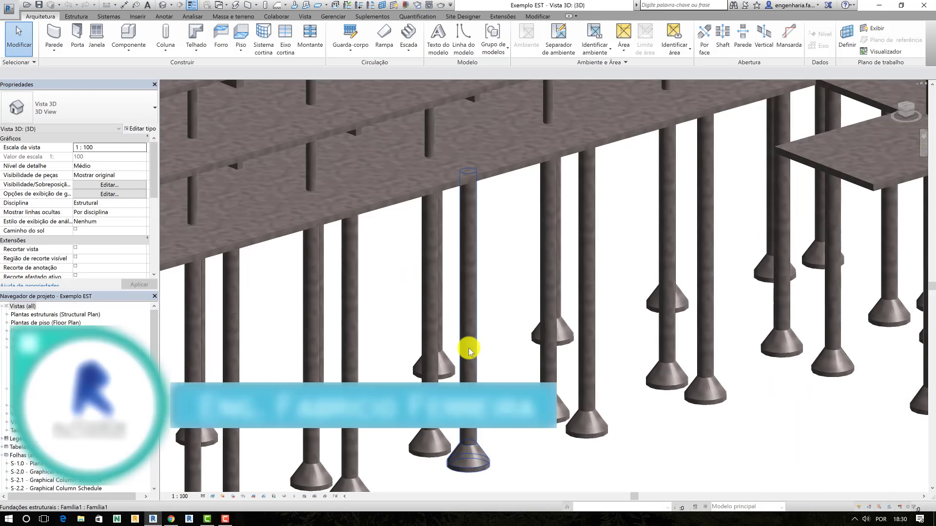
pyautogui.scroll(1, 469, 348)
pyautogui.scroll(2, 469, 348)
pyautogui.click(467, 322)
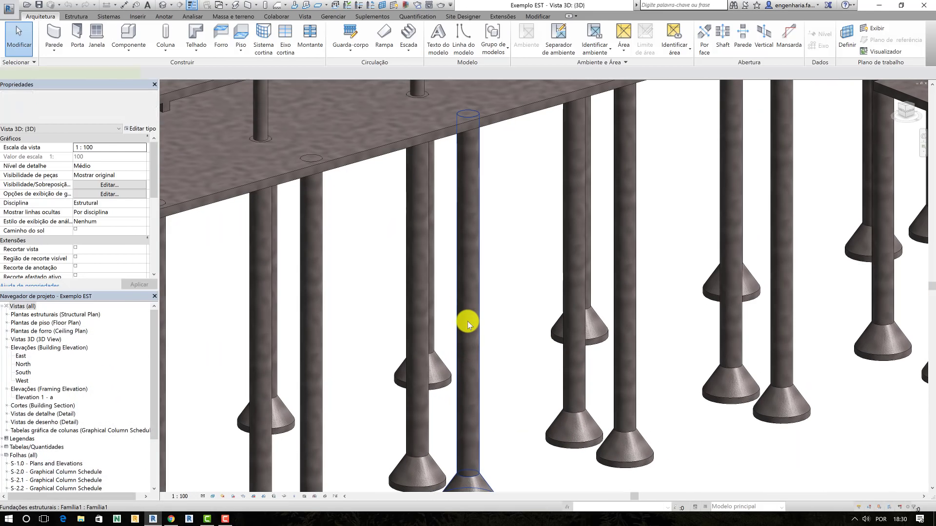
# - Glance at the engenhaBIM YouTube channel, then return to Revit and zoom on the pile's base
pyautogui.click(171, 519)
pyautogui.click(170, 5)
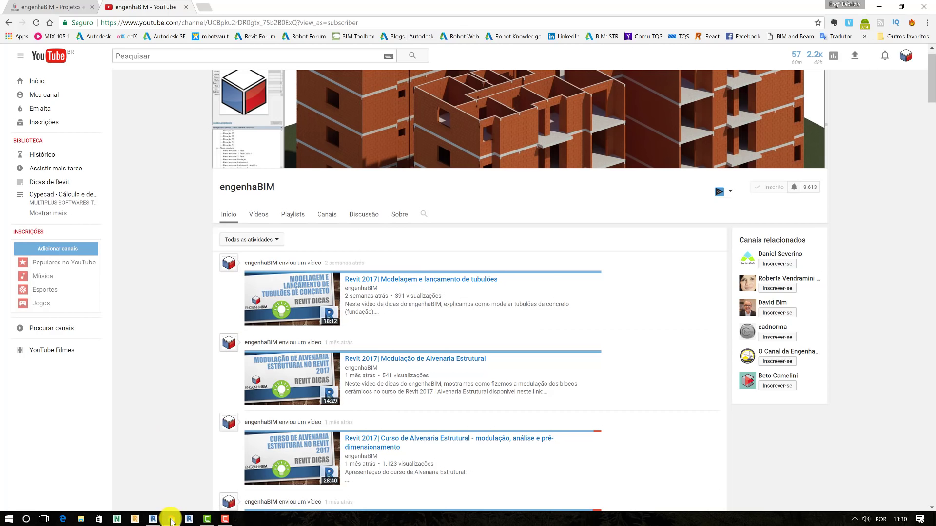
pyautogui.click(153, 519)
pyautogui.scroll(-2, 467, 254)
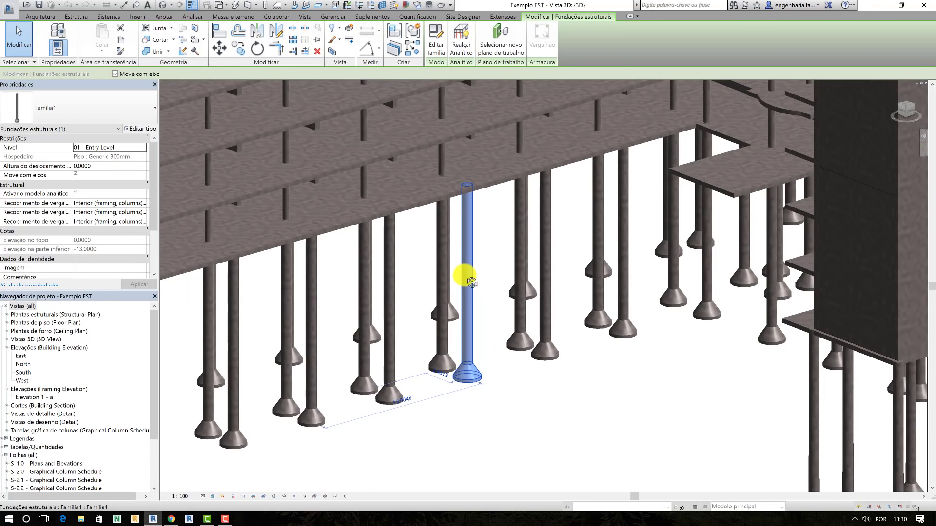
pyautogui.scroll(-1, 473, 323)
pyautogui.scroll(5, 479, 390)
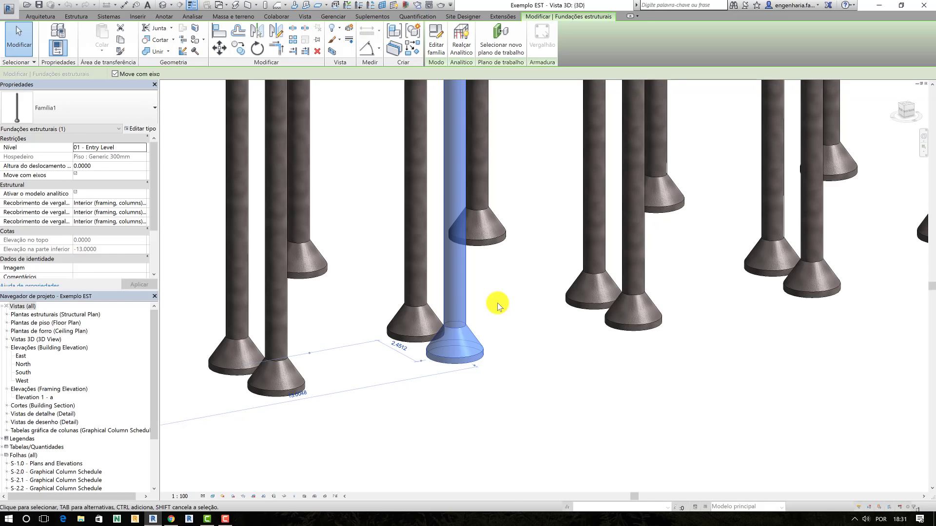
# - Clear the selection, zoom out and orbit to view the whole foundation and slabs
pyautogui.click(503, 296)
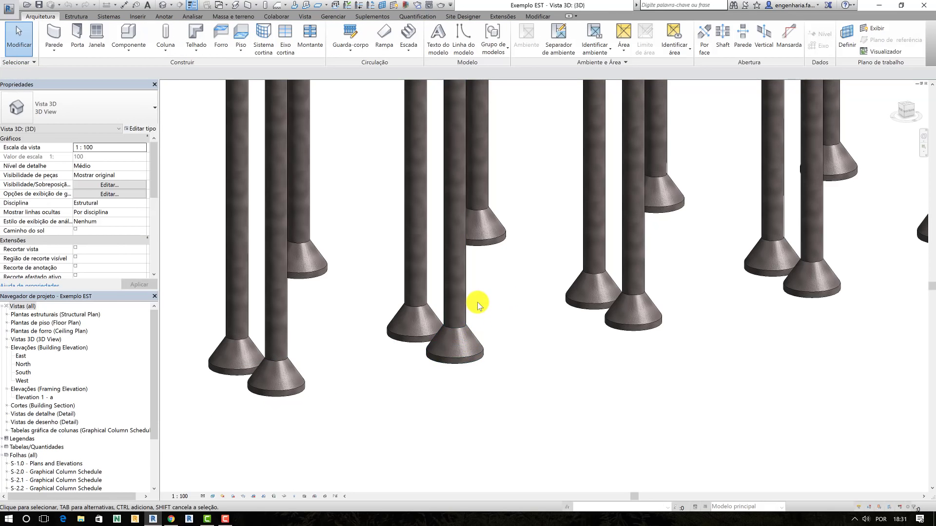
pyautogui.scroll(-3, 477, 303)
pyautogui.scroll(-2, 479, 265)
pyautogui.scroll(-1, 429, 266)
pyautogui.keyDown('shift'); pyautogui.moveTo(459, 239); pyautogui.dragTo(455, 188, button='middle'); pyautogui.keyUp('shift')
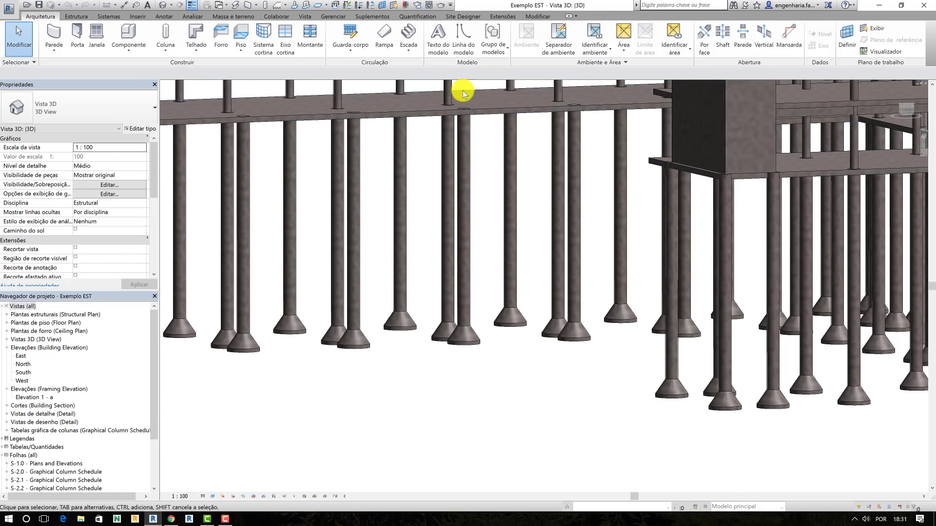
pyautogui.keyDown('shift'); pyautogui.moveTo(463, 88); pyautogui.dragTo(446, 363, button='middle'); pyautogui.keyUp('shift')
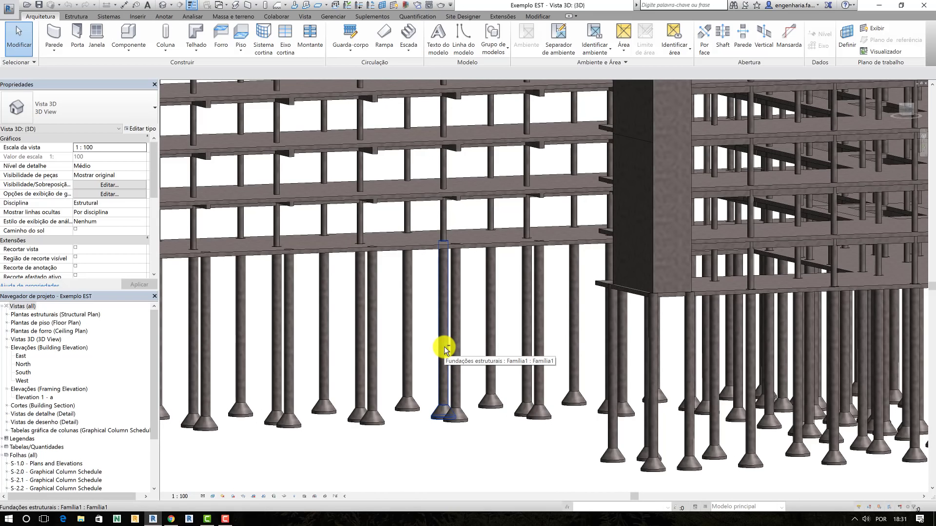
pyautogui.keyDown('shift'); pyautogui.moveTo(446, 350); pyautogui.dragTo(528, 376, button='middle'); pyautogui.keyUp('shift')
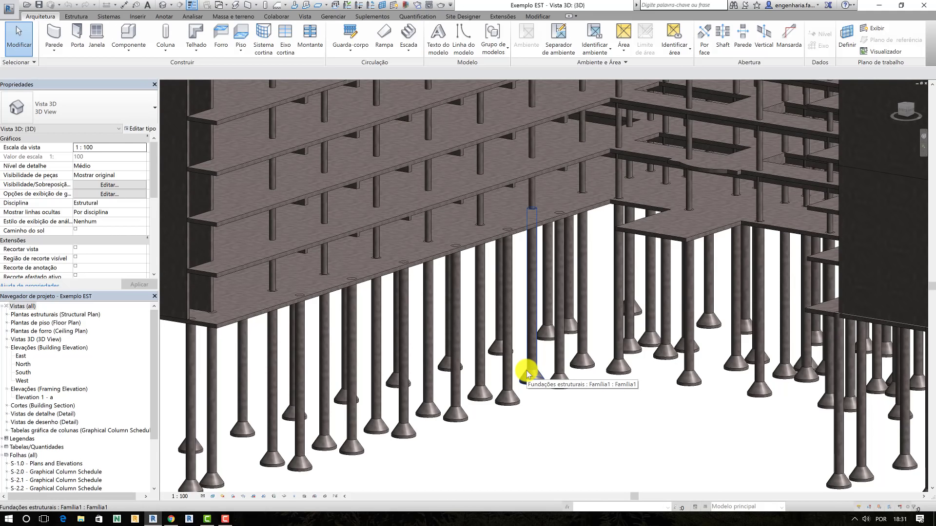
# - Select another pile, then bring up the engenhabim.com site in Chrome
pyautogui.click(538, 328)
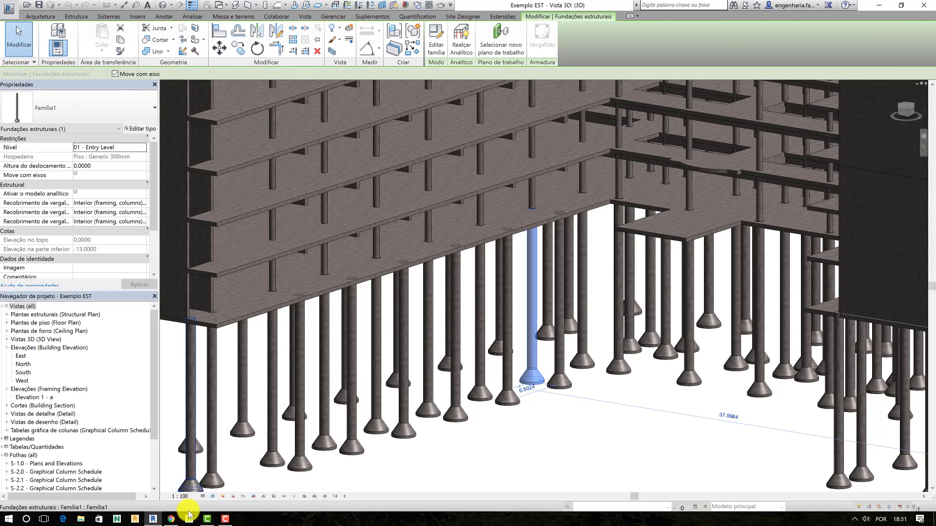
pyautogui.click(171, 519)
pyautogui.click(71, 5)
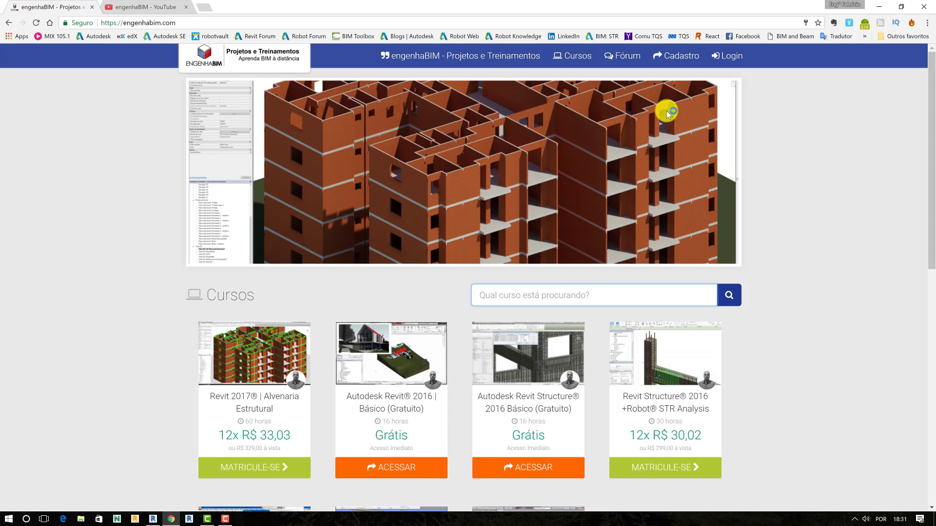
pyautogui.scroll(-2, 522, 147)
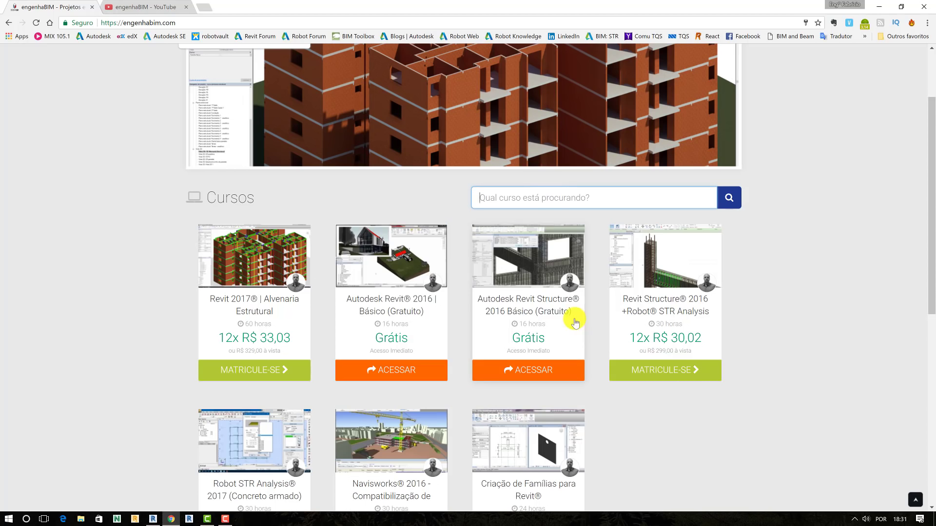
pyautogui.scroll(-3, 613, 284)
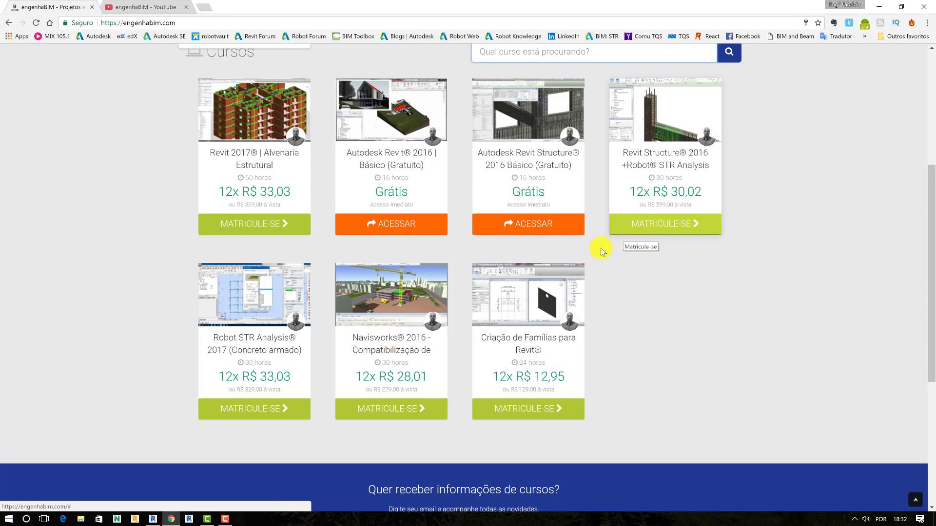
pyautogui.scroll(1, 573, 259)
pyautogui.scroll(4, 572, 259)
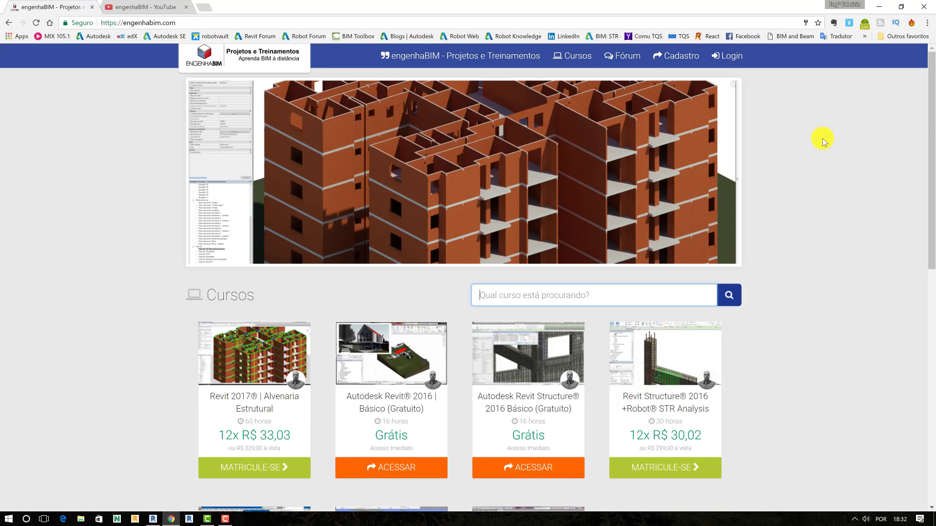
pyautogui.scroll(-5, 554, 176)
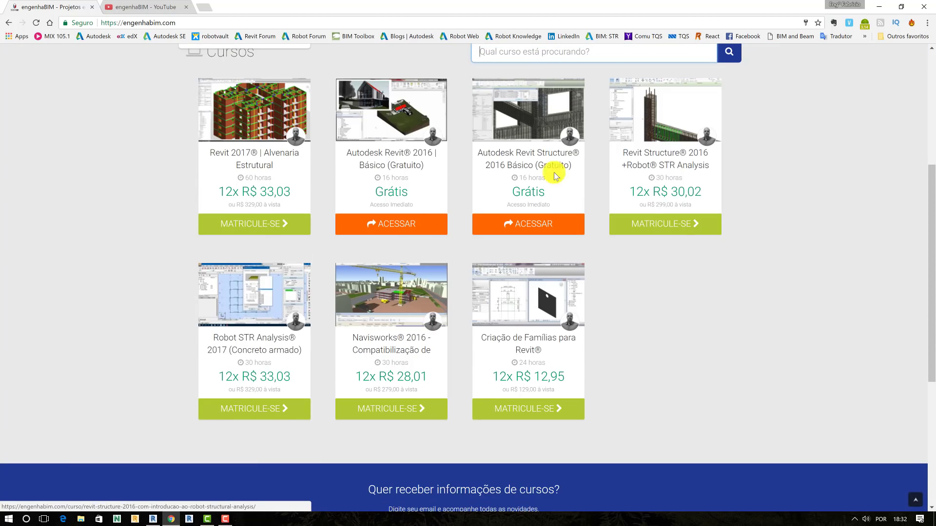
# - Open the Revit 2017 Alvenaria Estrutural course page and scroll down to its syllabus
pyautogui.moveTo(254, 139)
pyautogui.click(254, 156)
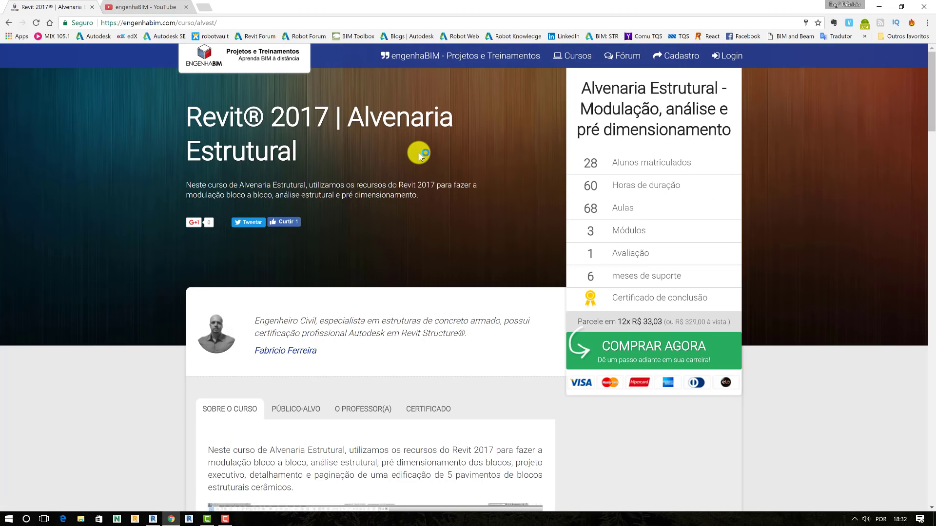
pyautogui.scroll(-5, 418, 155)
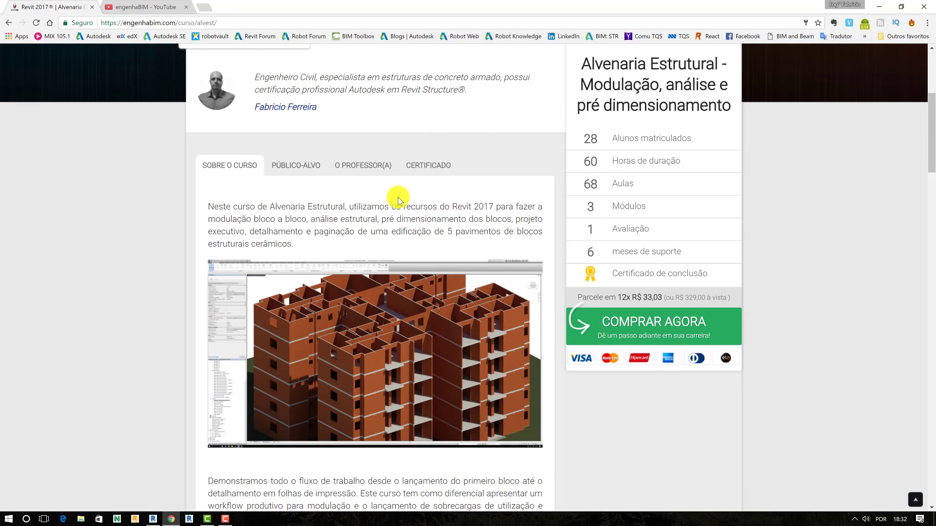
pyautogui.scroll(-3, 399, 198)
pyautogui.scroll(-4, 390, 244)
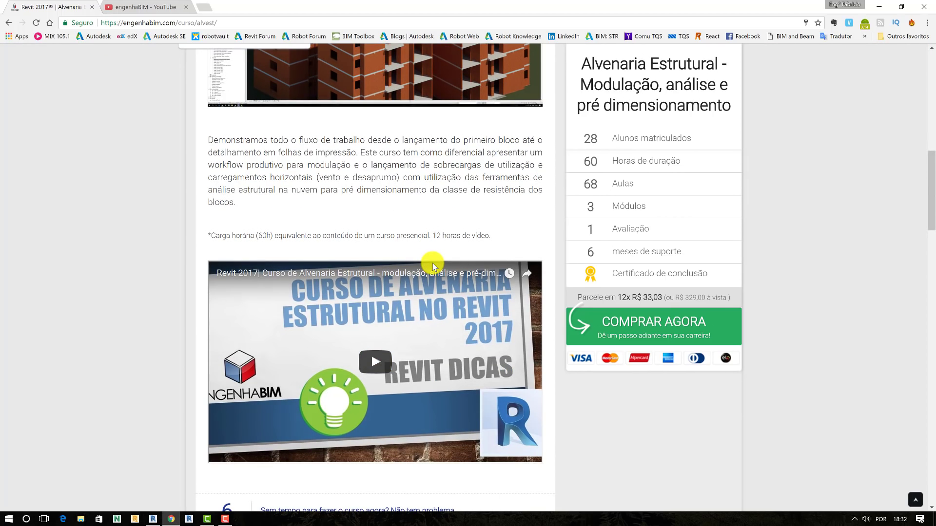
pyautogui.scroll(-3, 432, 267)
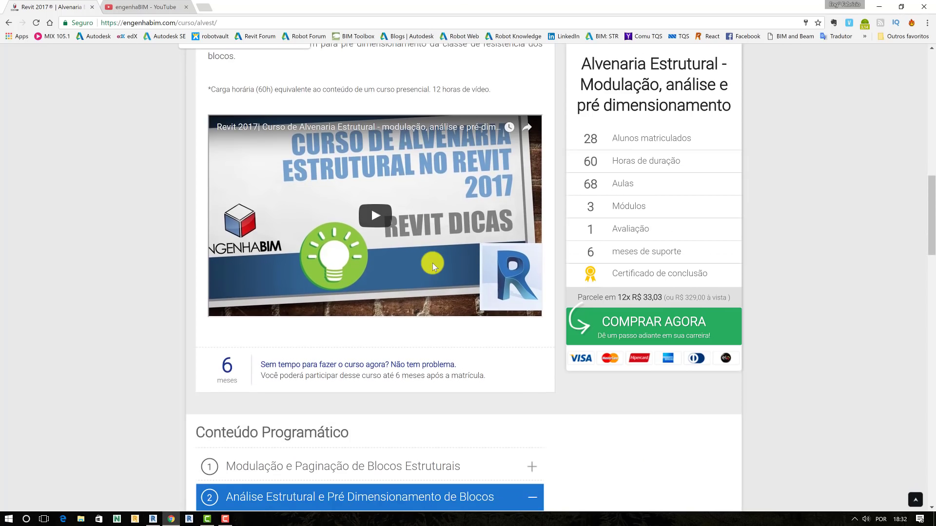
pyautogui.scroll(-4, 414, 269)
# - Toggle the first three Conteúdo Programático modules' lesson lists
pyautogui.click(408, 269)
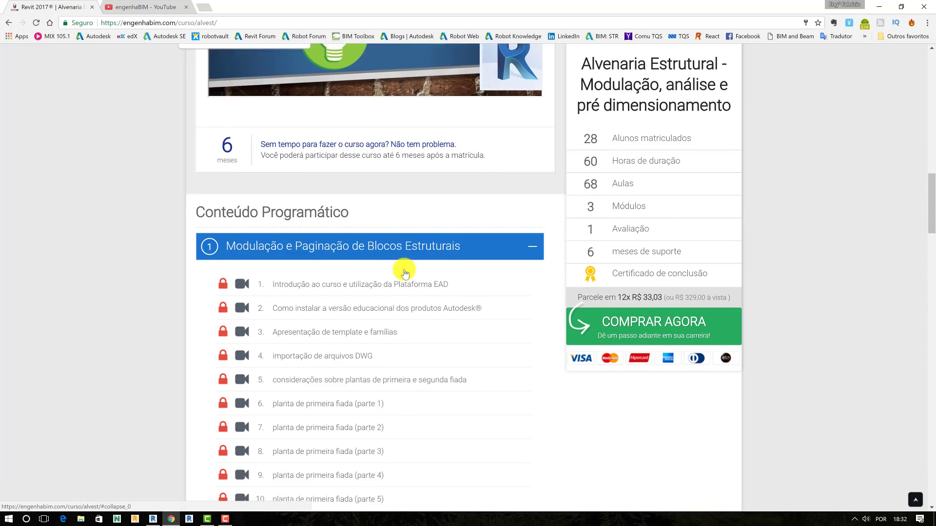
pyautogui.scroll(1, 405, 273)
pyautogui.scroll(-7, 404, 286)
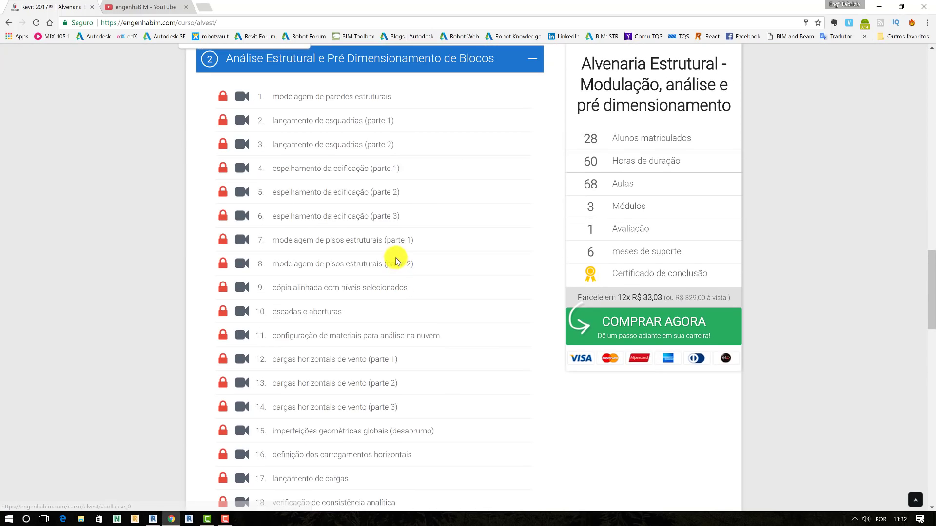
pyautogui.scroll(3, 398, 262)
pyautogui.click(403, 205)
pyautogui.click(411, 236)
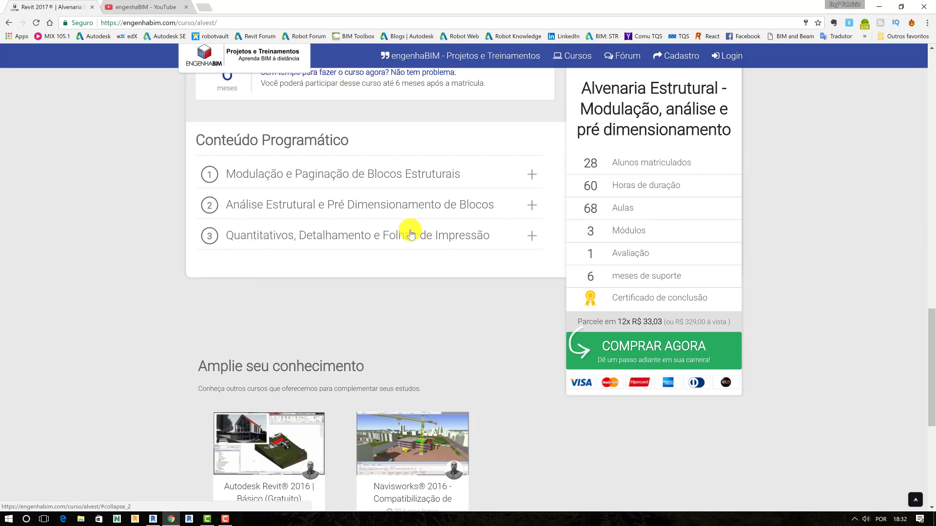
pyautogui.scroll(-2, 412, 234)
pyautogui.scroll(3, 410, 239)
# - Expand all three modules' lesson lists and scroll through the lessons
pyautogui.click(397, 283)
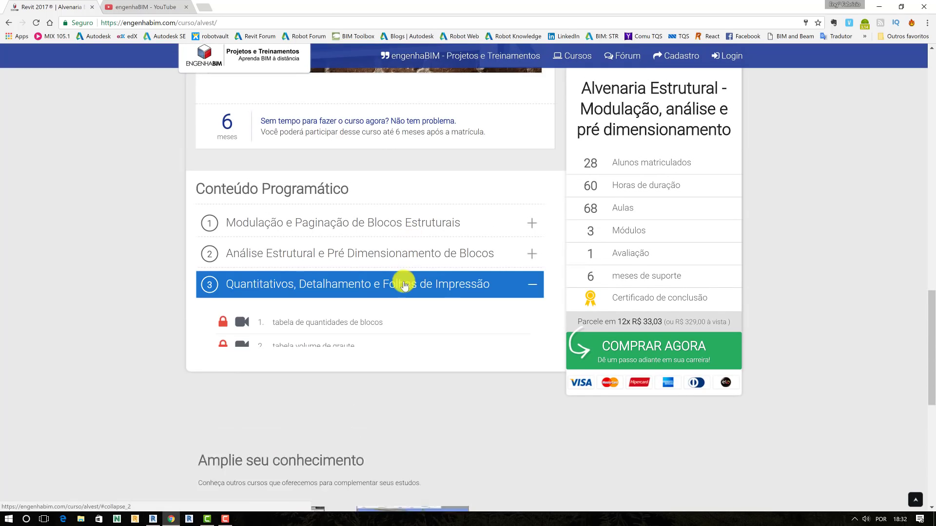
pyautogui.click(403, 252)
pyautogui.click(397, 219)
pyautogui.scroll(-5, 398, 230)
pyautogui.scroll(-7, 398, 230)
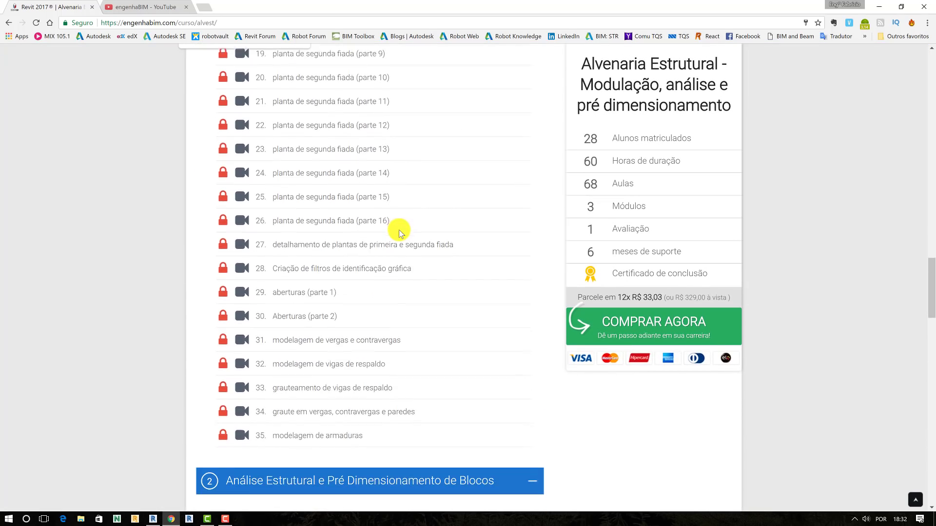
pyautogui.scroll(-6, 399, 230)
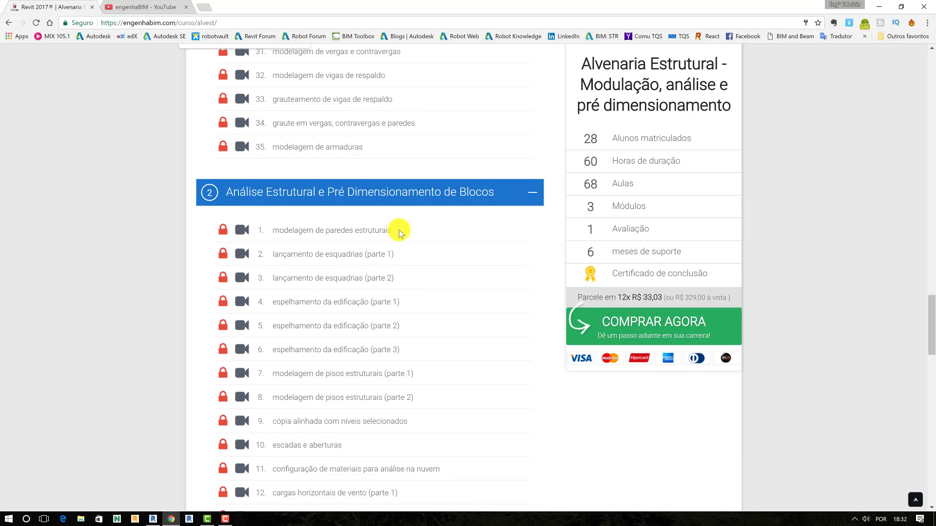
pyautogui.scroll(5, 399, 229)
pyautogui.scroll(7, 399, 230)
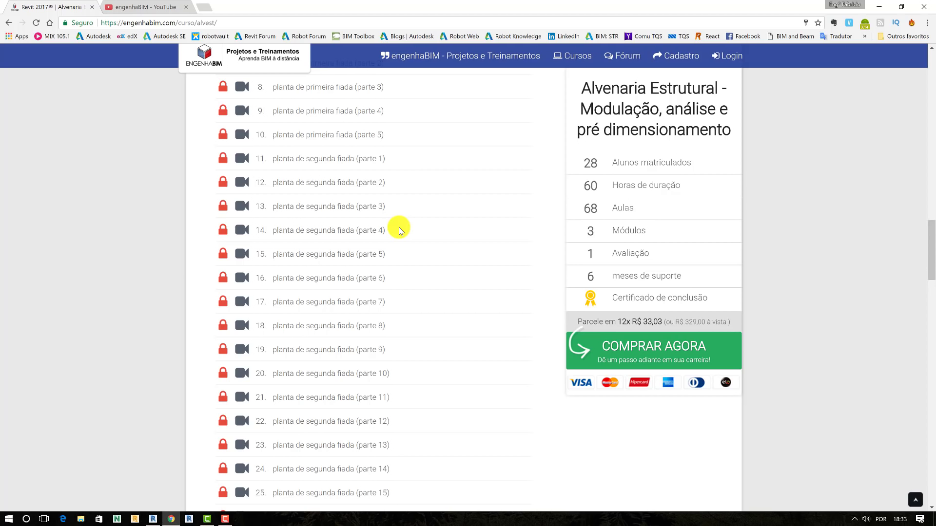
# - Scroll back to the top and go to the engenhaBIM login page
pyautogui.scroll(8, 399, 227)
pyautogui.scroll(8, 398, 232)
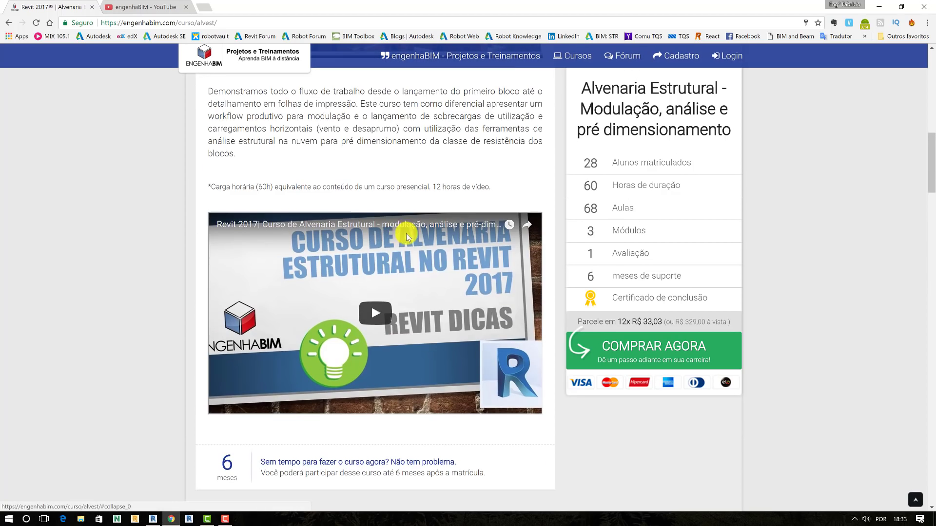
pyautogui.scroll(5, 406, 233)
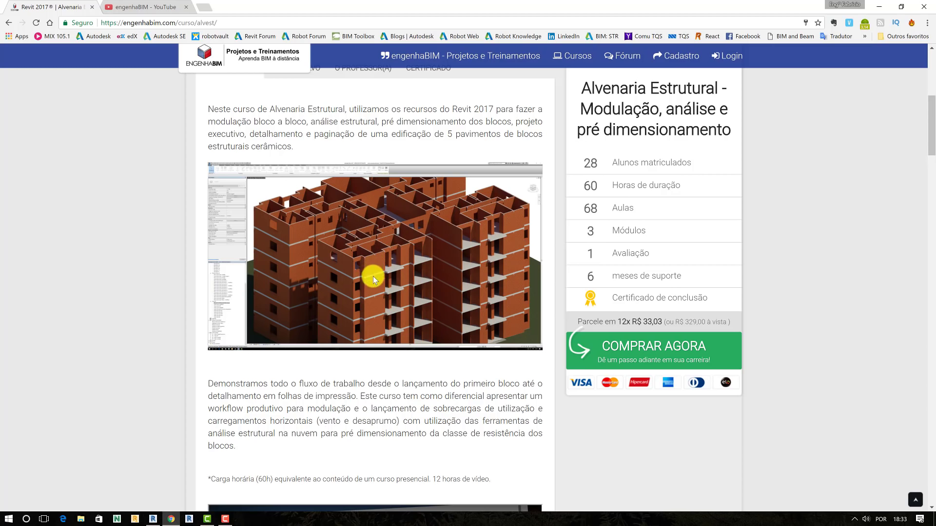
pyautogui.scroll(5, 516, 301)
pyautogui.scroll(2, 516, 300)
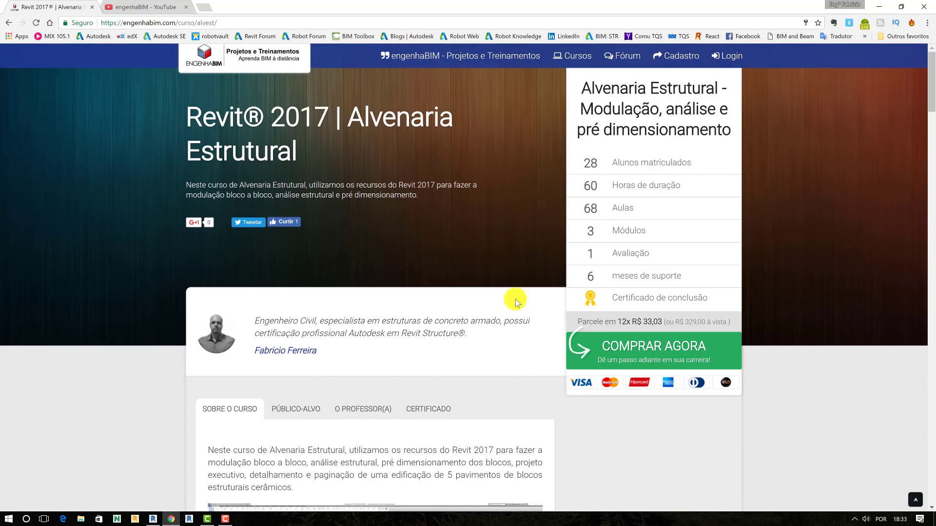
pyautogui.click(730, 55)
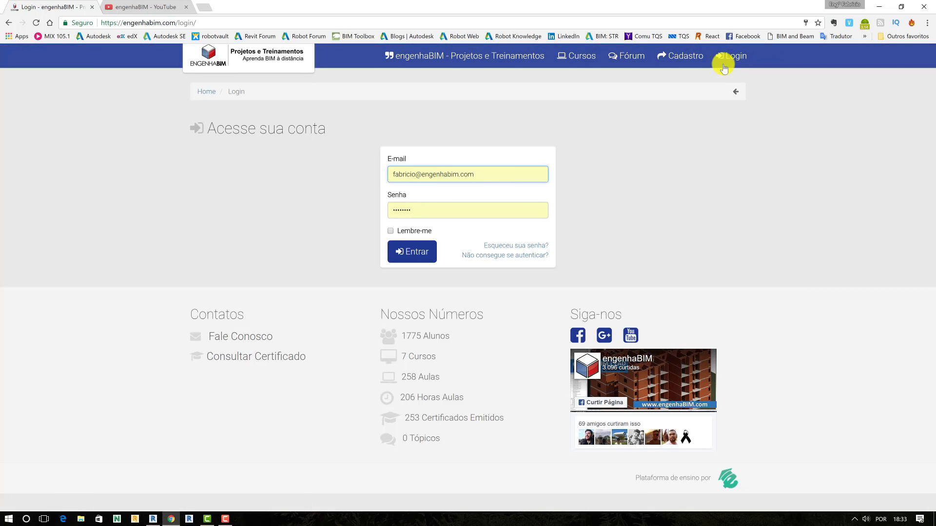
# - Sign in and open the Robot Structural Analysis 2017 (Concreto armado) course, toggling the Interface module
pyautogui.click(414, 253)
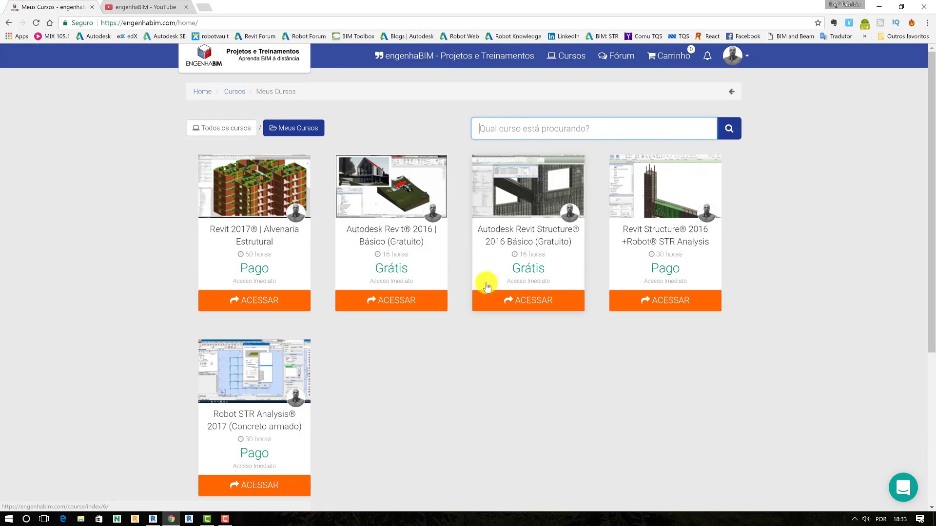
pyautogui.click(273, 433)
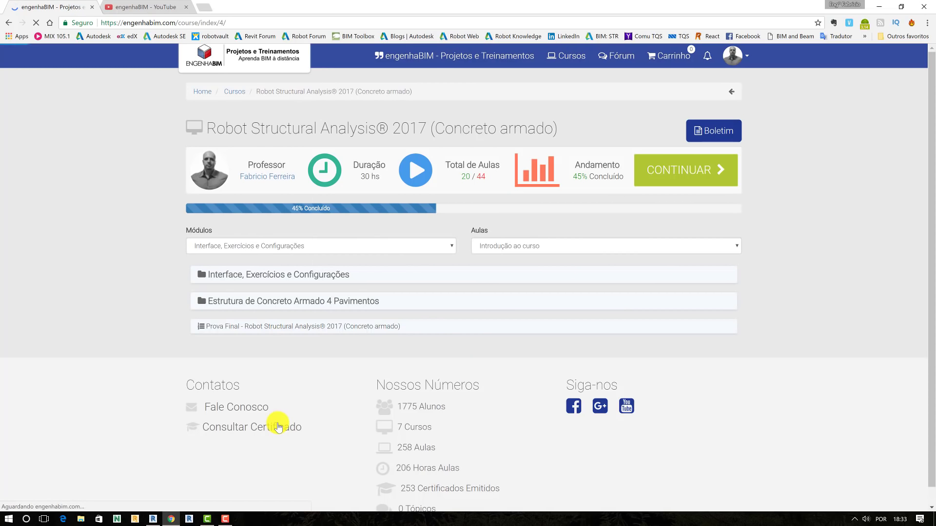
pyautogui.click(286, 274)
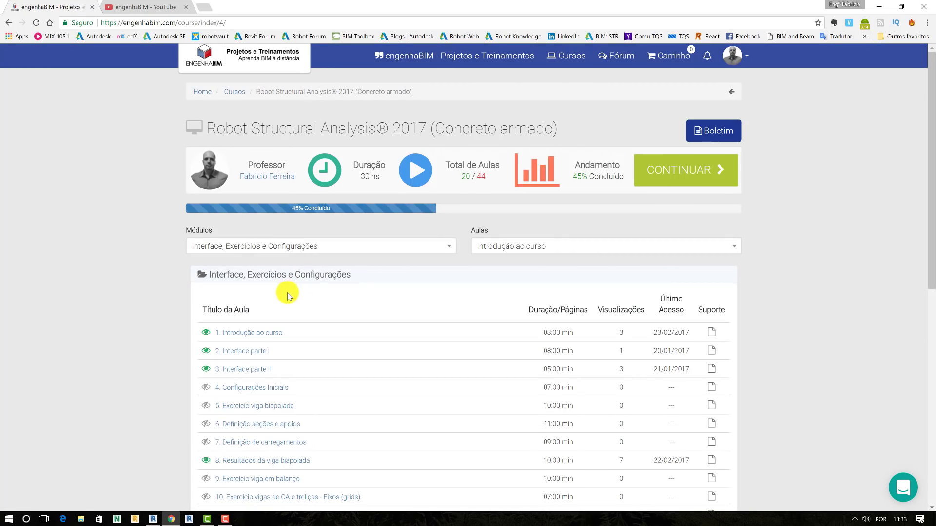
pyautogui.click(336, 274)
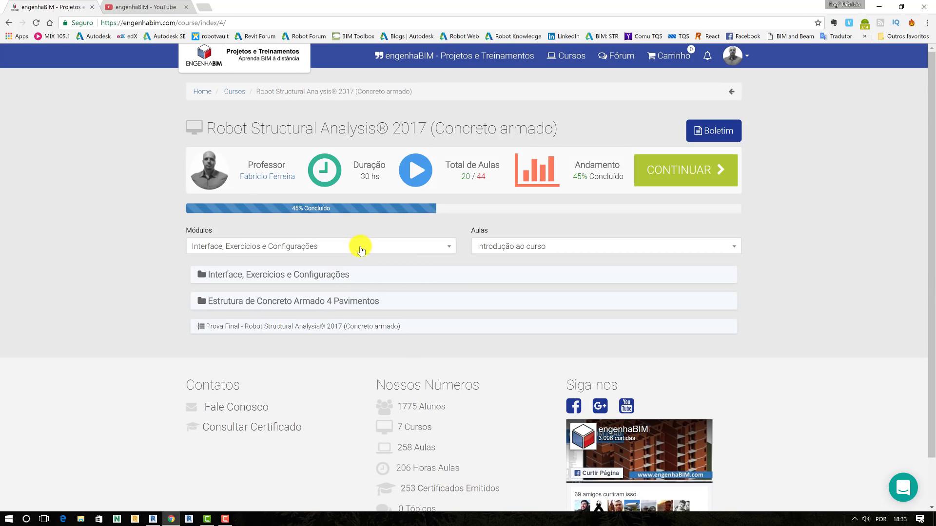
pyautogui.click(360, 245)
# - Browse the lessons available to jump to and show the first module's lesson table
pyautogui.click(589, 255)
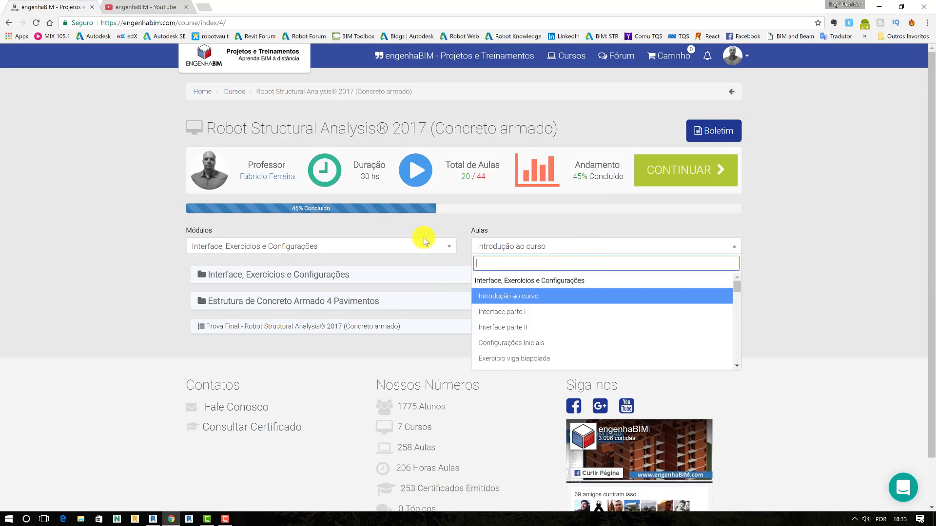
pyautogui.click(398, 247)
pyautogui.click(585, 246)
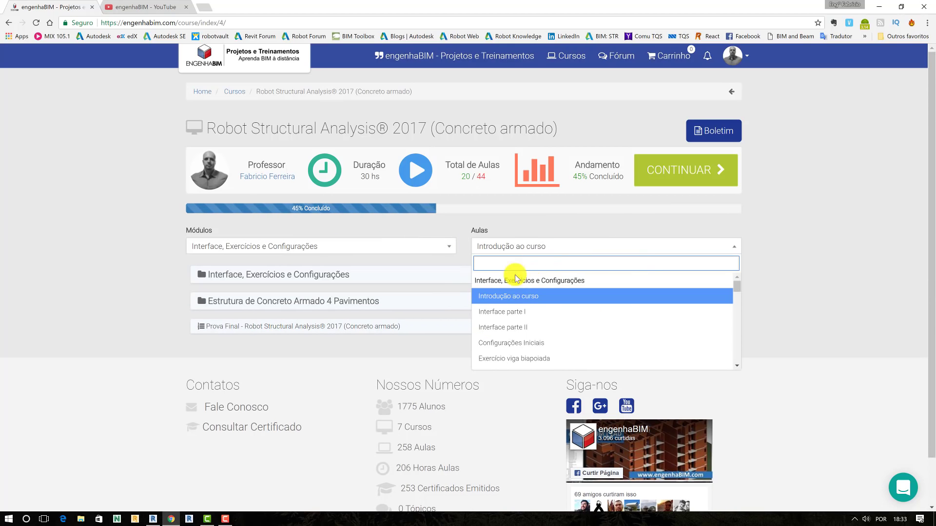
pyautogui.click(424, 250)
pyautogui.click(446, 279)
pyautogui.scroll(-9, 447, 312)
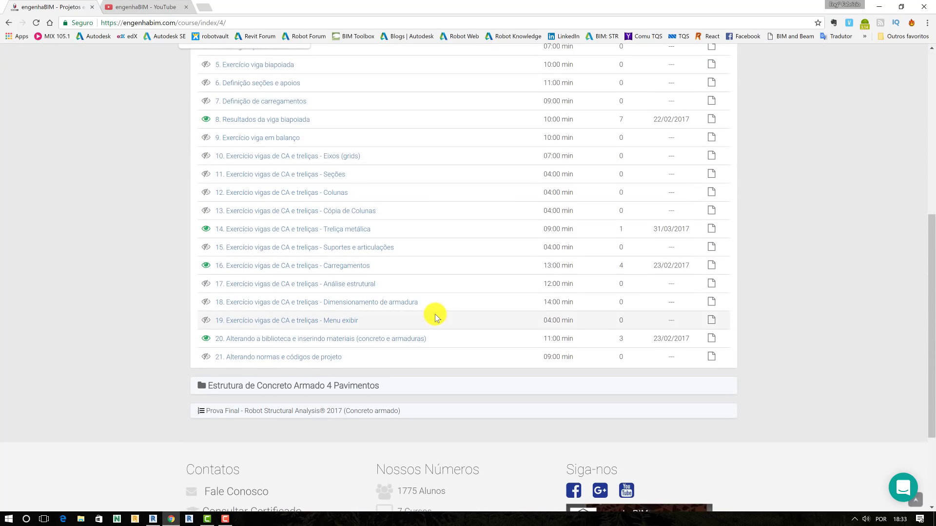
pyautogui.scroll(-2, 426, 293)
# - Expand the Estrutura de Concreto Armado 4 Pavimentos lessons and the final exam section
pyautogui.click(426, 290)
pyautogui.scroll(-6, 435, 341)
pyautogui.scroll(-5, 435, 342)
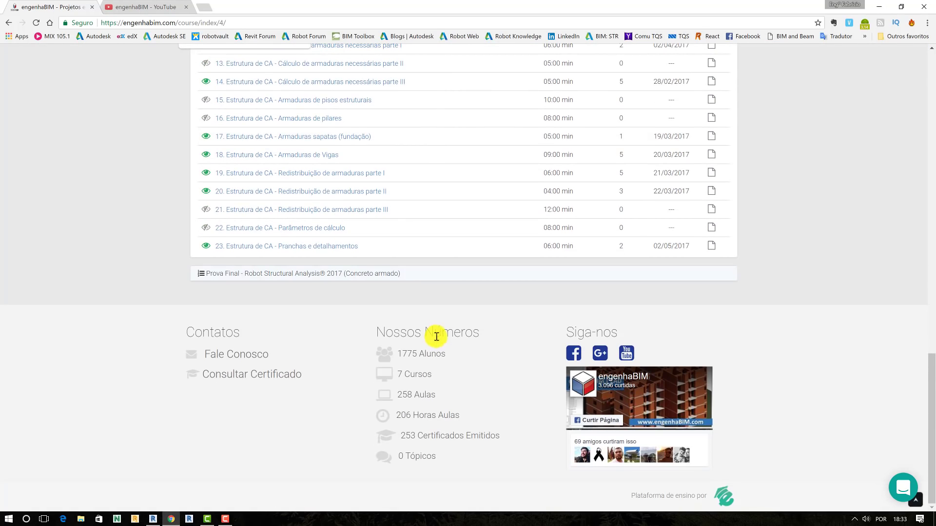
pyautogui.click(438, 276)
pyautogui.scroll(10, 437, 267)
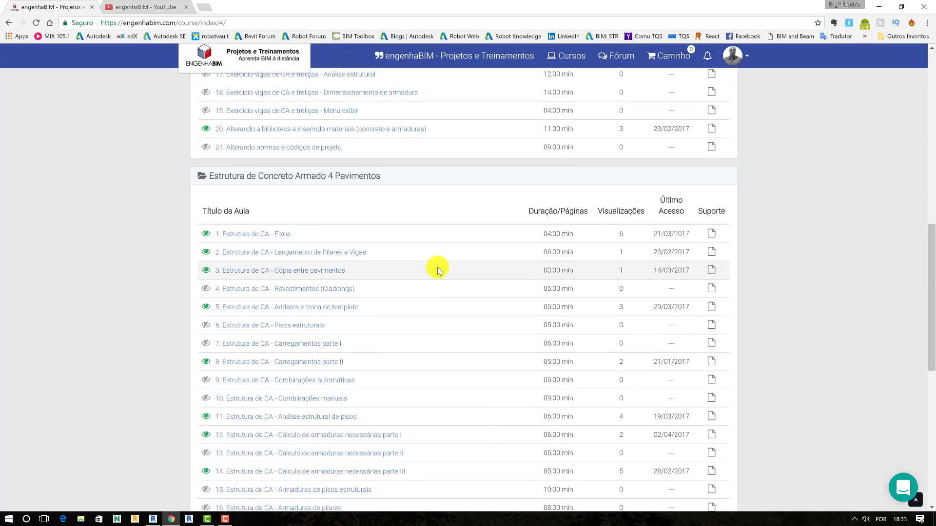
pyautogui.scroll(8, 437, 267)
pyautogui.scroll(6, 437, 267)
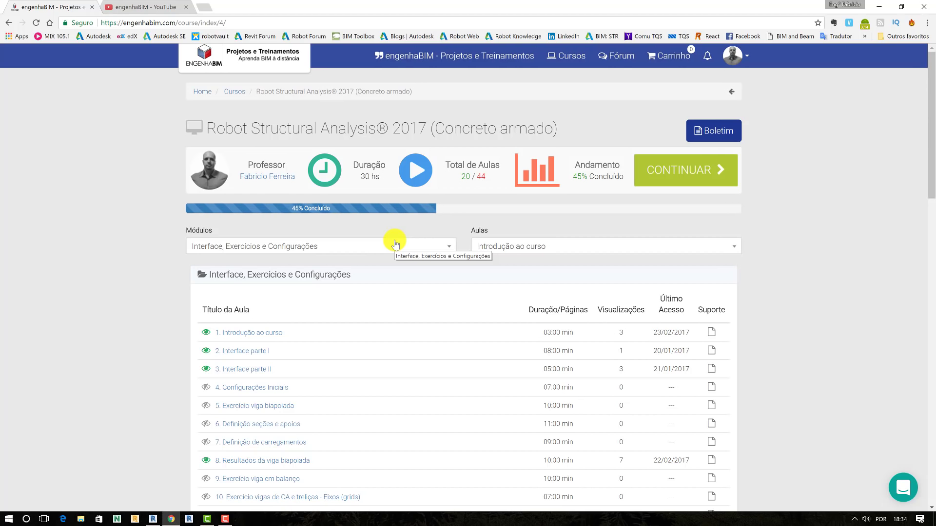
pyautogui.scroll(-3, 393, 245)
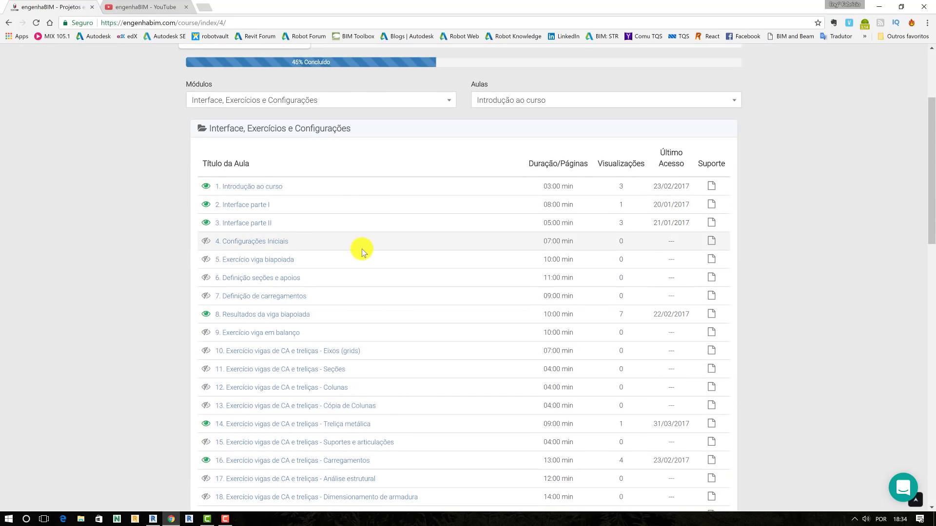
# - Open lesson 3. Interface parte II, scroll through its Robot tutorial page, then return to Revit
pyautogui.click(247, 224)
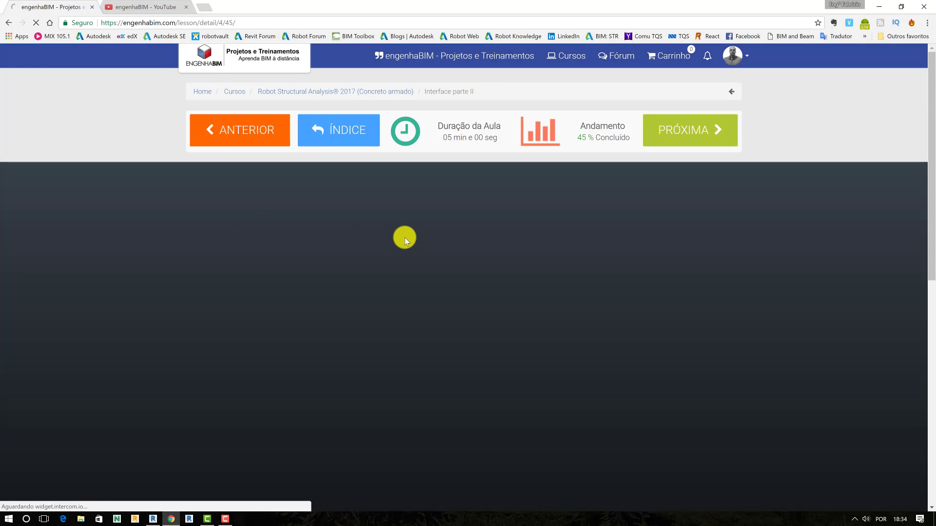
pyautogui.scroll(-2, 318, 228)
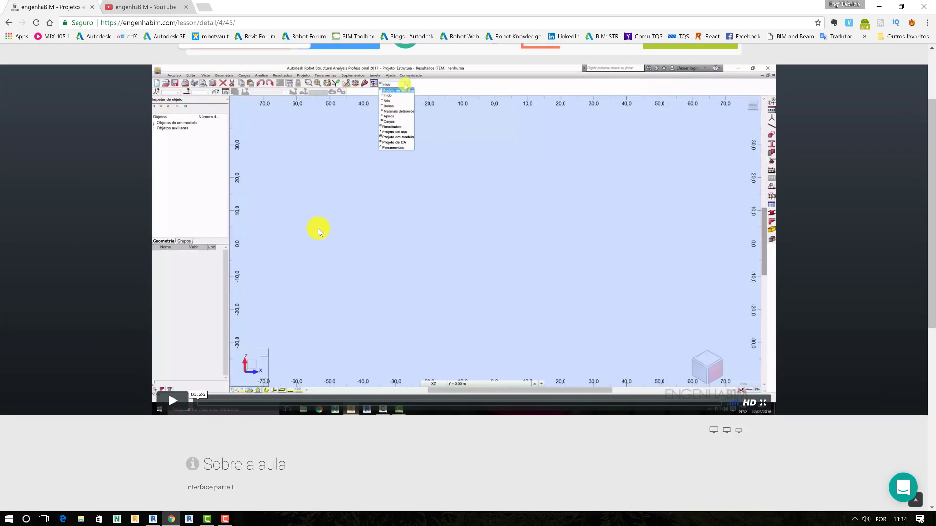
pyautogui.scroll(-2, 349, 186)
pyautogui.scroll(2, 349, 185)
pyautogui.scroll(2, 349, 187)
pyautogui.scroll(-9, 302, 180)
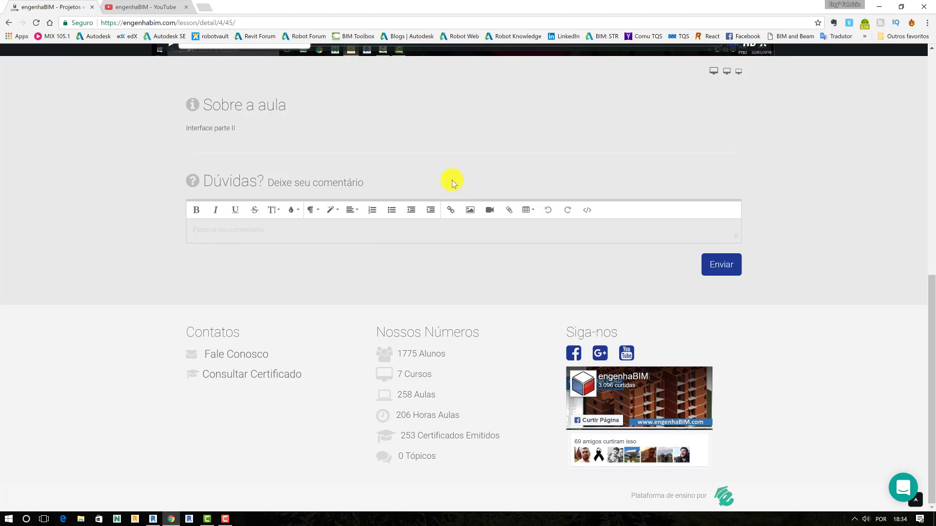
pyautogui.scroll(10, 443, 185)
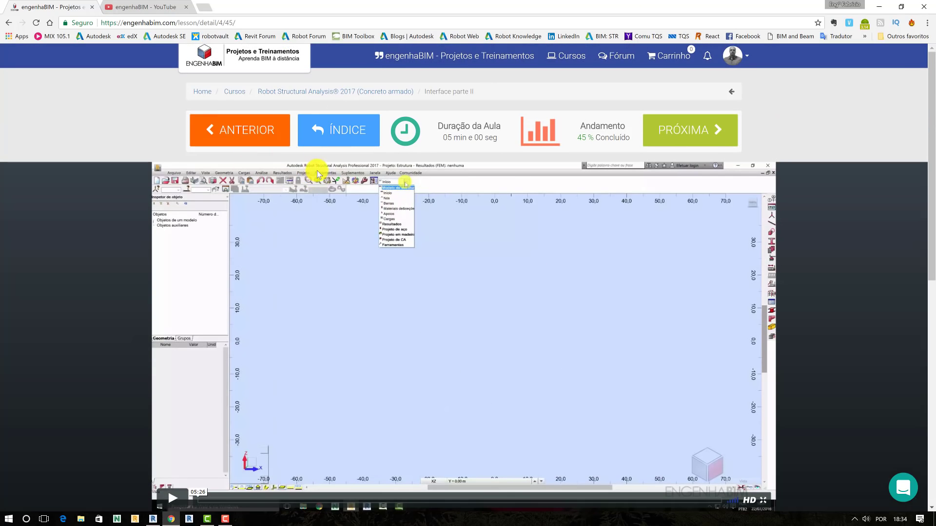
pyautogui.scroll(-6, 317, 171)
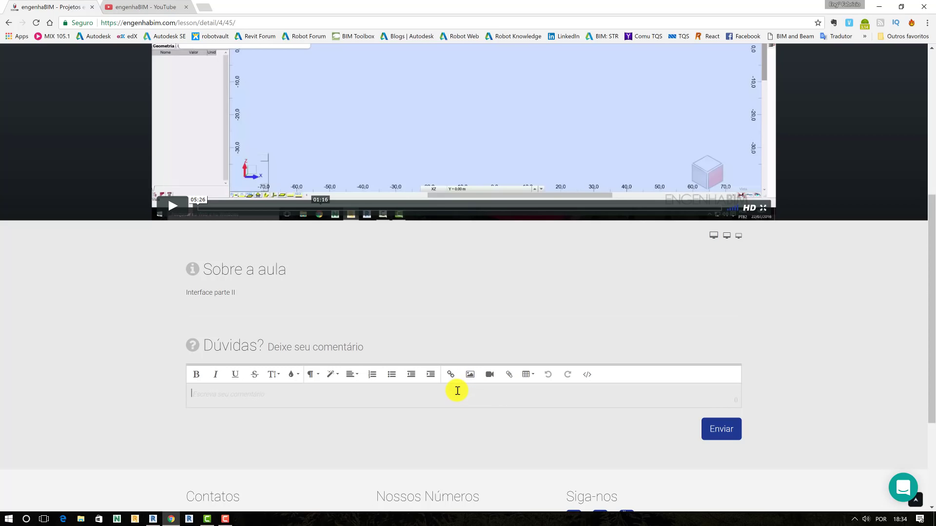
pyautogui.scroll(6, 559, 318)
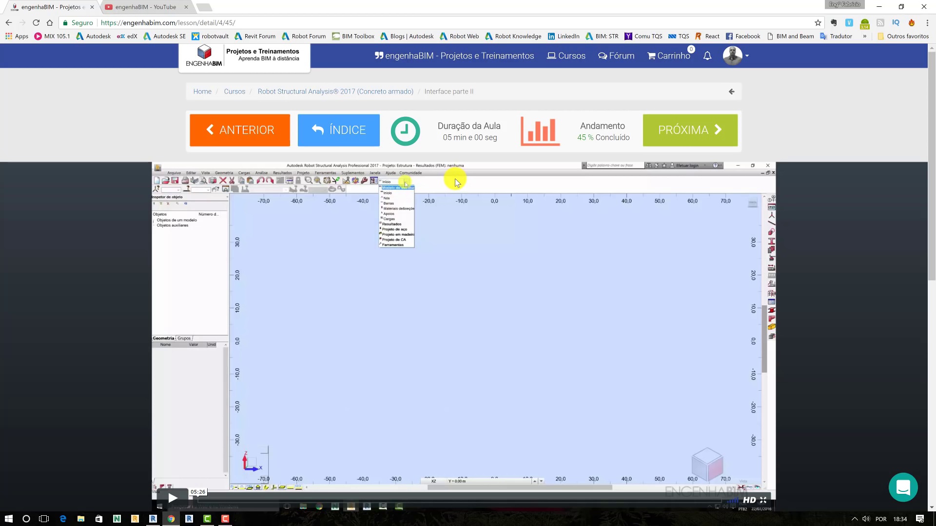
pyautogui.scroll(-5, 804, 227)
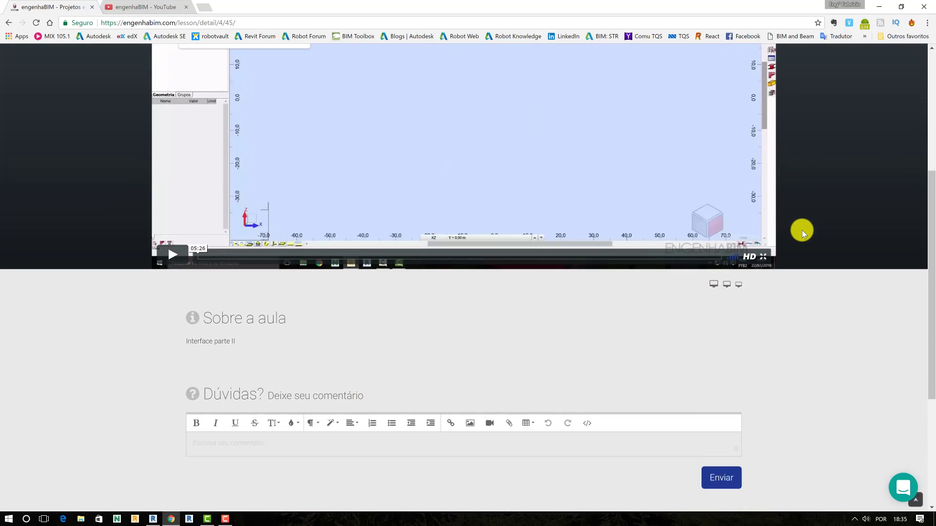
pyautogui.scroll(5, 802, 230)
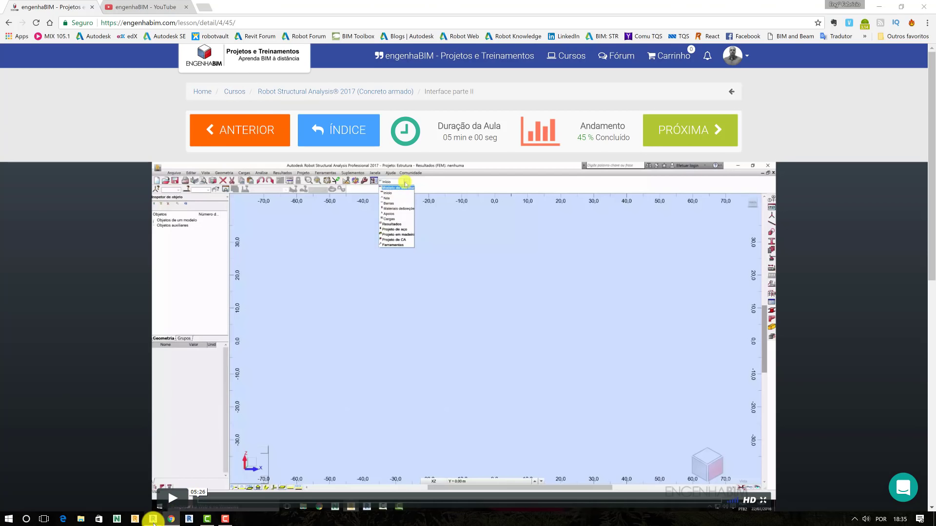
pyautogui.click(153, 518)
# - Orbit the model, select a bell pile and open its Familia1 family for editing
pyautogui.keyDown('shift'); pyautogui.moveTo(402, 320); pyautogui.dragTo(364, 324, button='middle'); pyautogui.keyUp('shift')
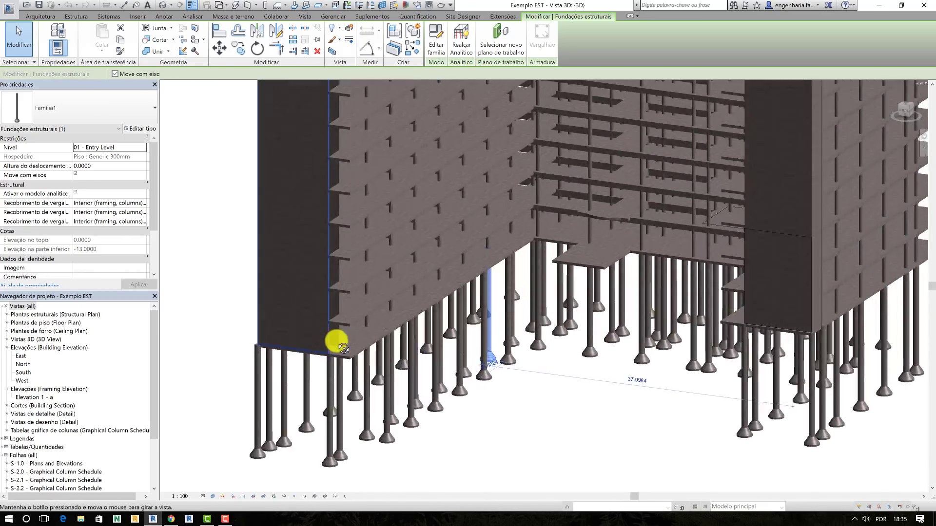
pyautogui.scroll(2, 423, 376)
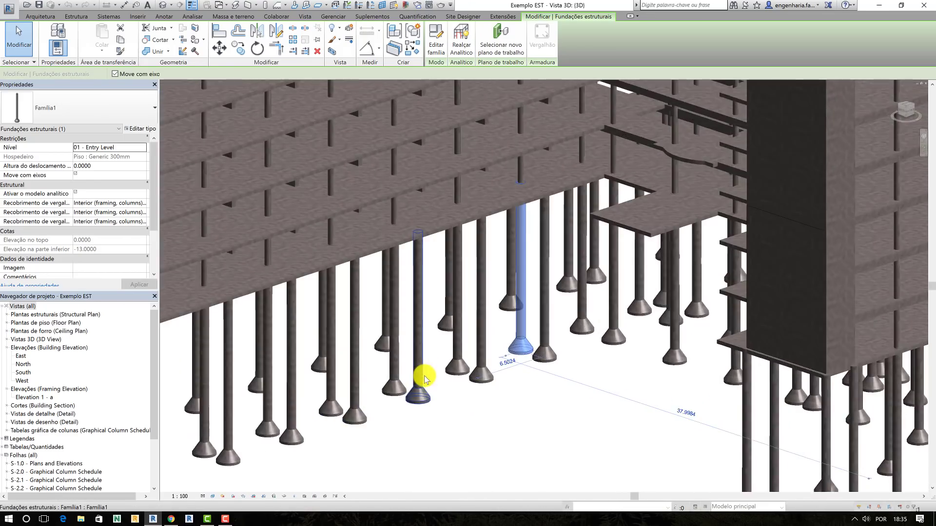
pyautogui.scroll(-2, 422, 376)
pyautogui.moveTo(419, 379)
pyautogui.keyDown('shift'); pyautogui.mouseDown(button='middle')
pyautogui.moveTo(393, 355)
pyautogui.moveTo(359, 372)
pyautogui.mouseUp(button='middle'); pyautogui.keyUp('shift')
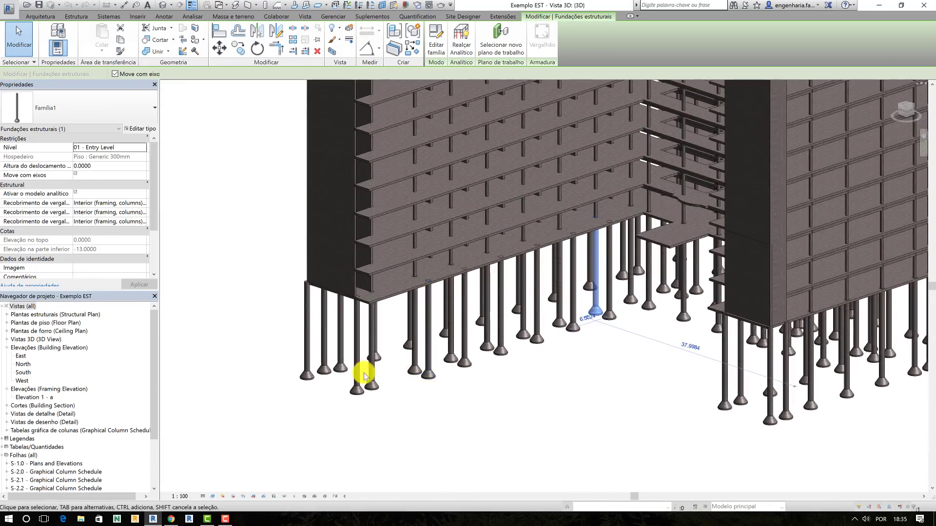
pyautogui.click(430, 351)
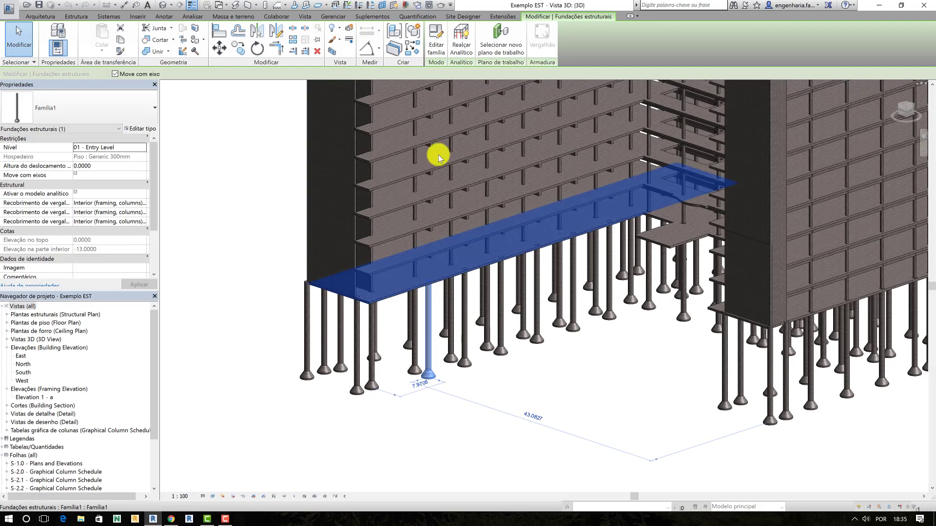
pyautogui.click(435, 51)
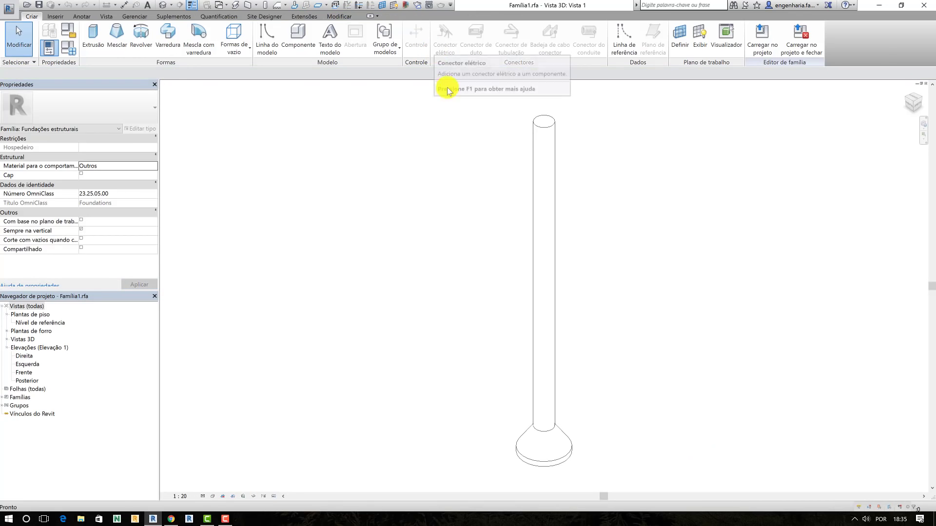
# - Set the family view's visual style to Realistic and select the revolved solid
pyautogui.click(212, 496)
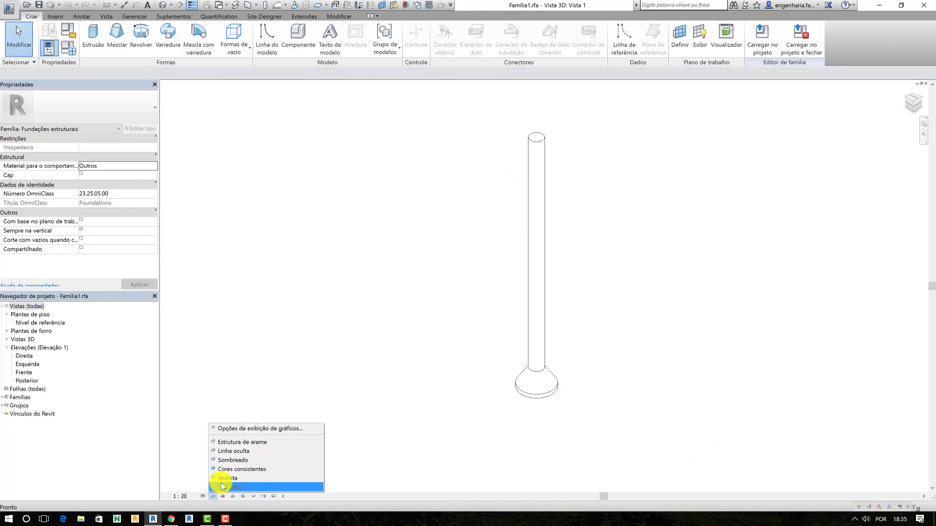
pyautogui.click(221, 478)
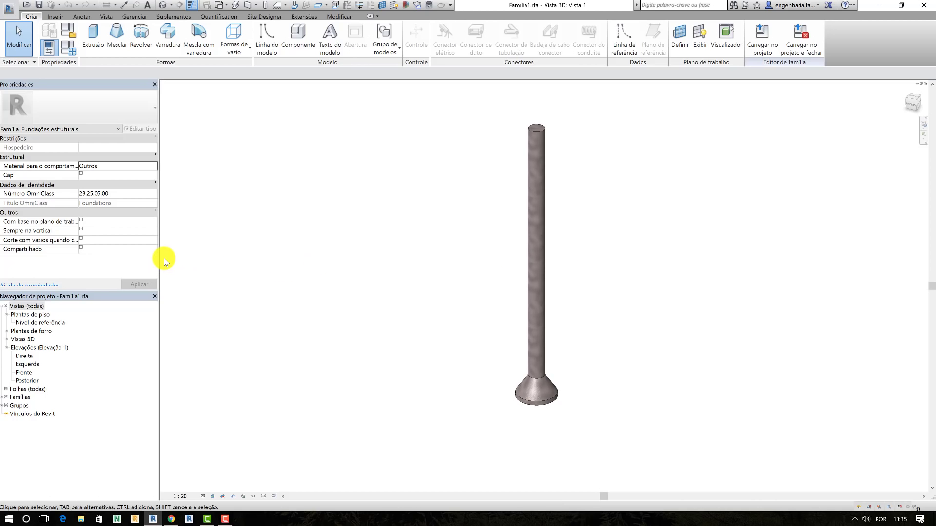
pyautogui.click(539, 188)
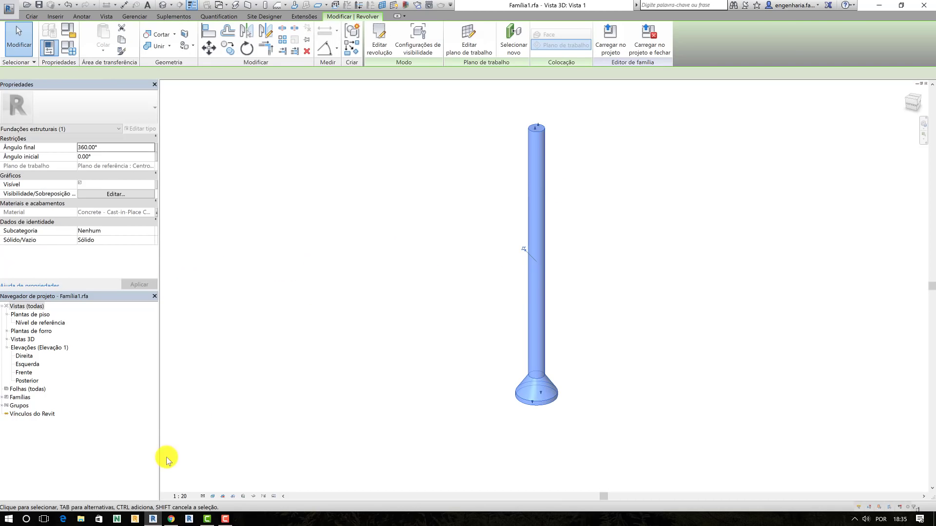
# - Open the engenhaBIM course catalogue, deselect the revolve in Revit, and return to the website
pyautogui.click(170, 519)
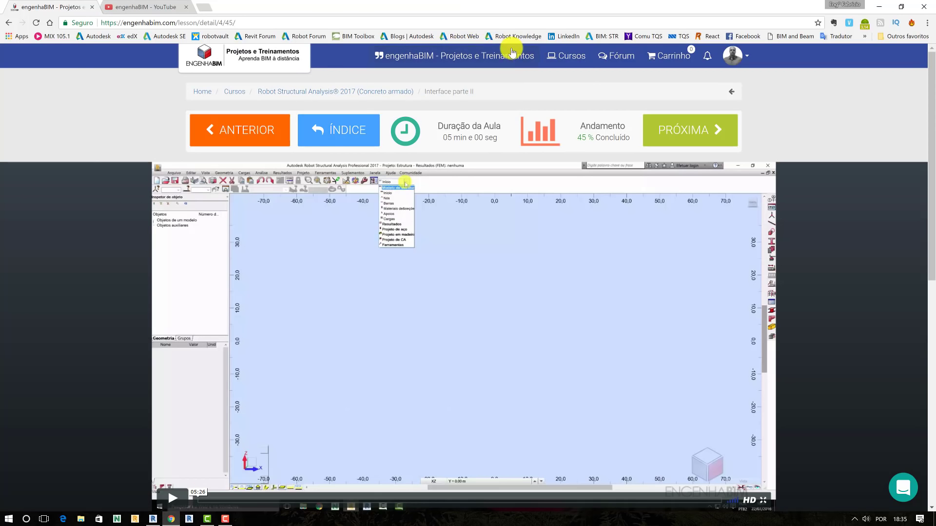
pyautogui.click(560, 56)
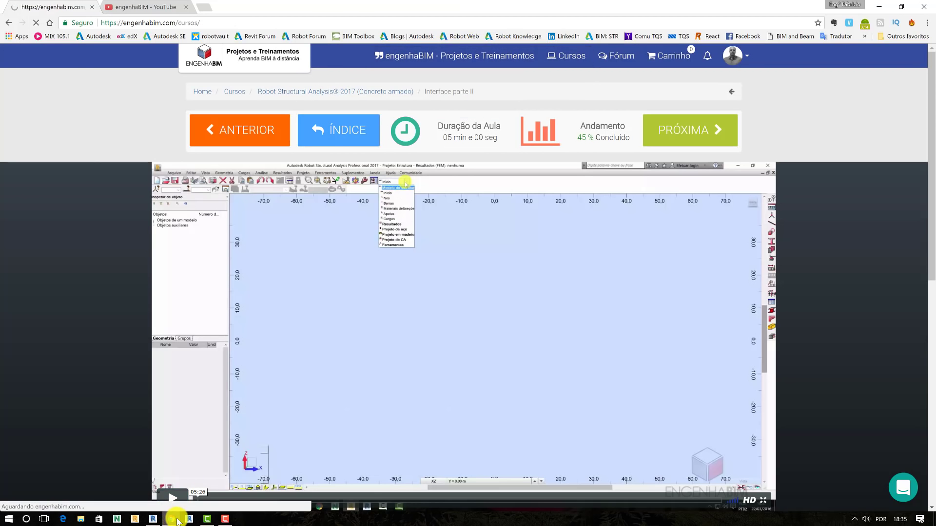
pyautogui.click(154, 519)
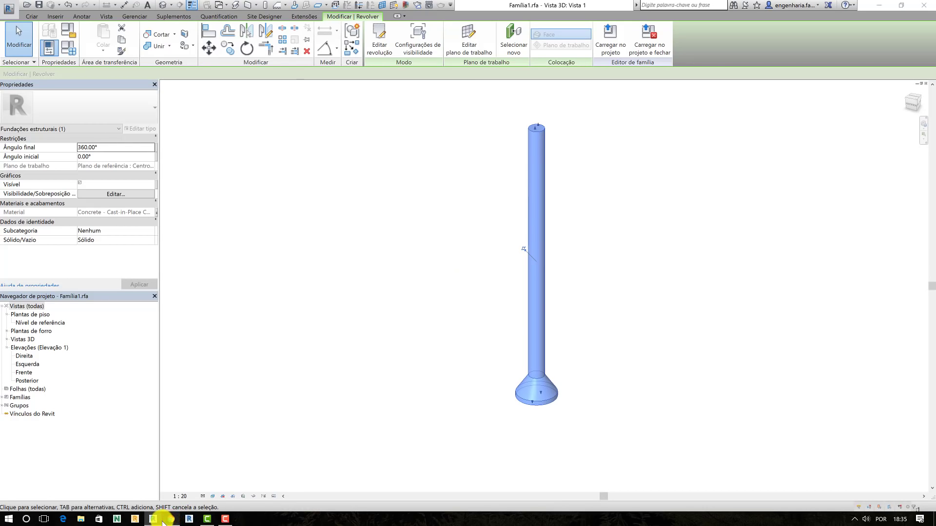
pyautogui.click(154, 520)
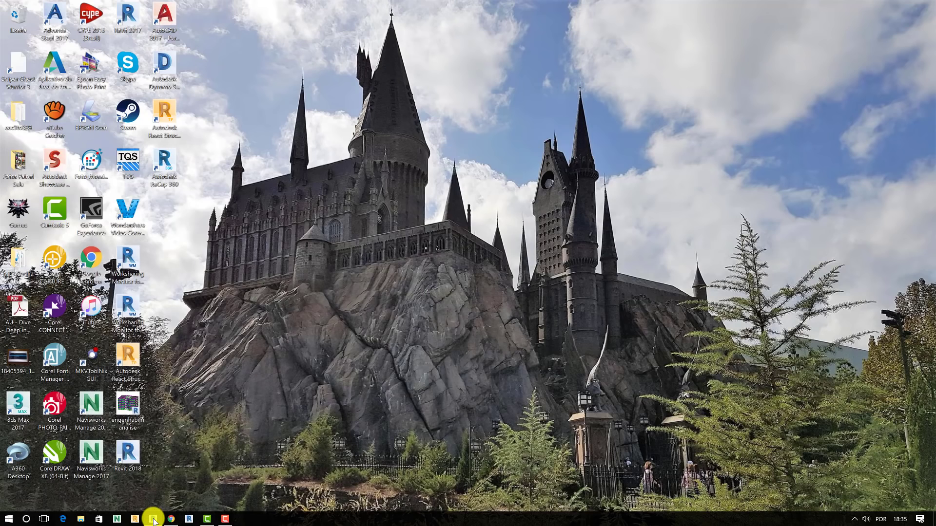
pyautogui.click(154, 519)
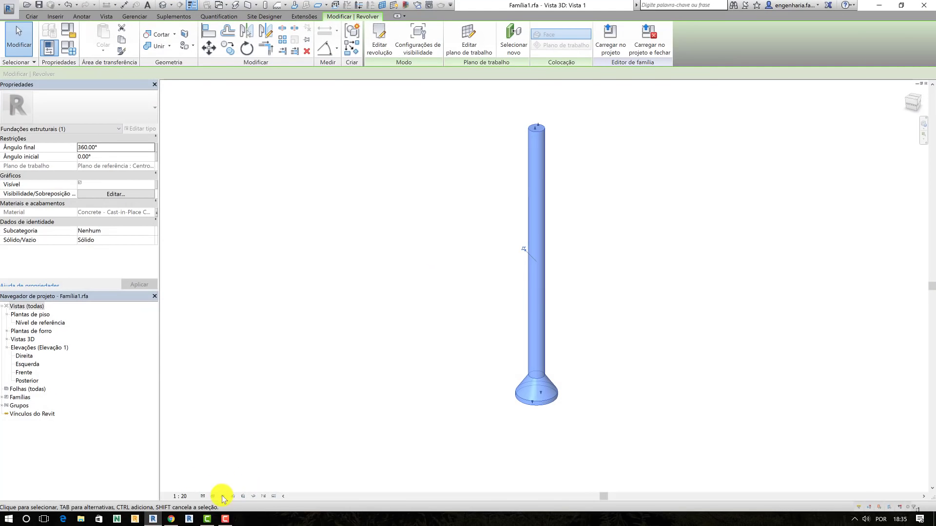
pyautogui.click(504, 168)
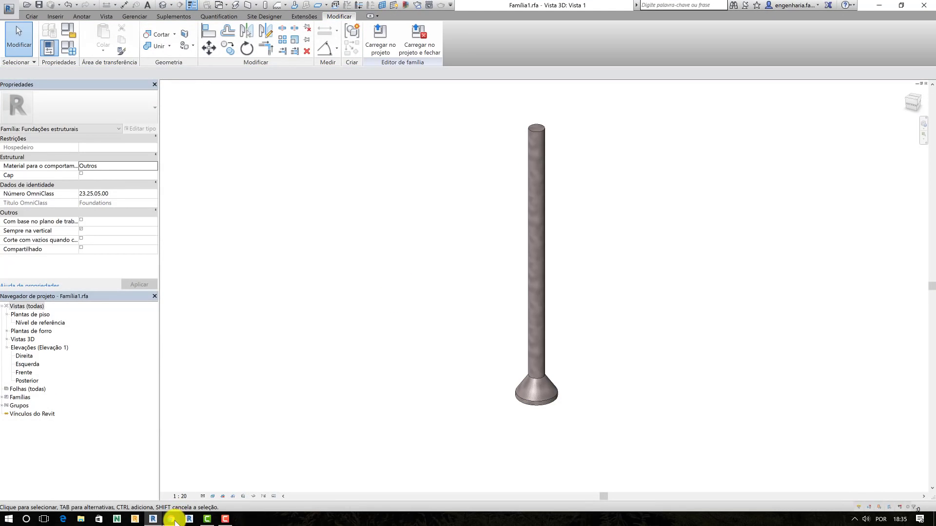
pyautogui.moveTo(172, 519)
pyautogui.click(171, 476)
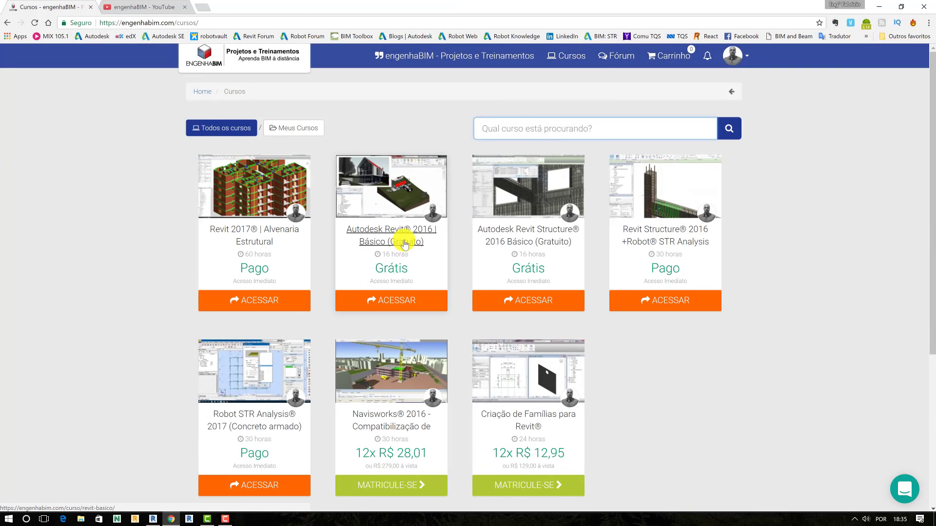
# - Scroll down the Criação de Famílias para Revit syllabus to its third module's 20 lessons
pyautogui.scroll(-3, 529, 219)
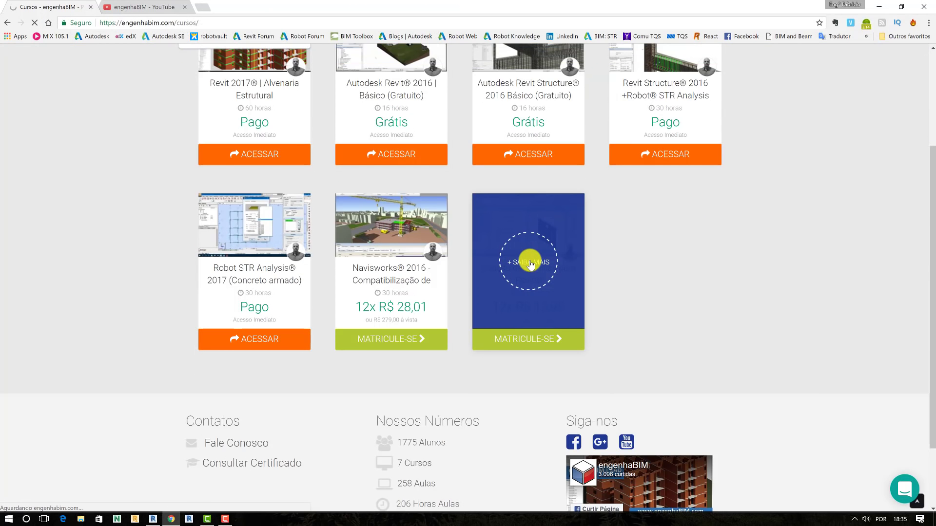
pyautogui.scroll(-3, 429, 214)
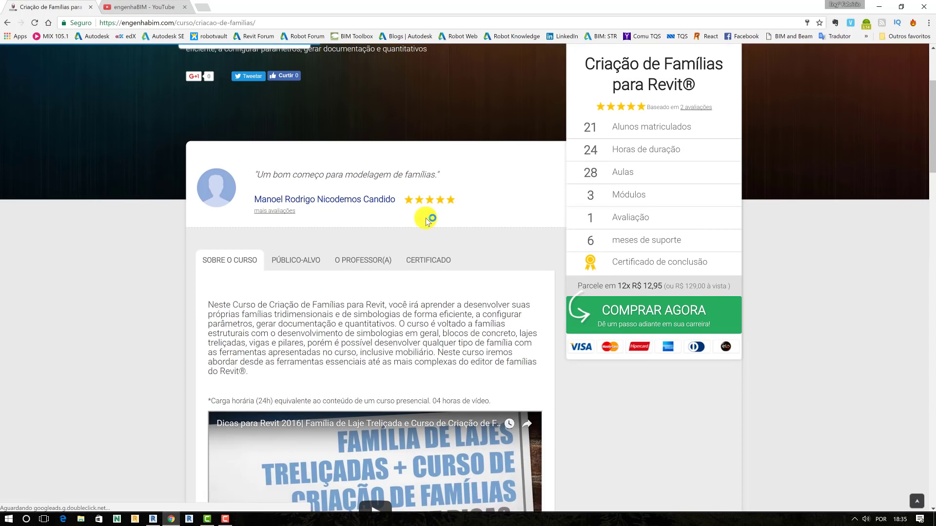
pyautogui.scroll(-5, 397, 246)
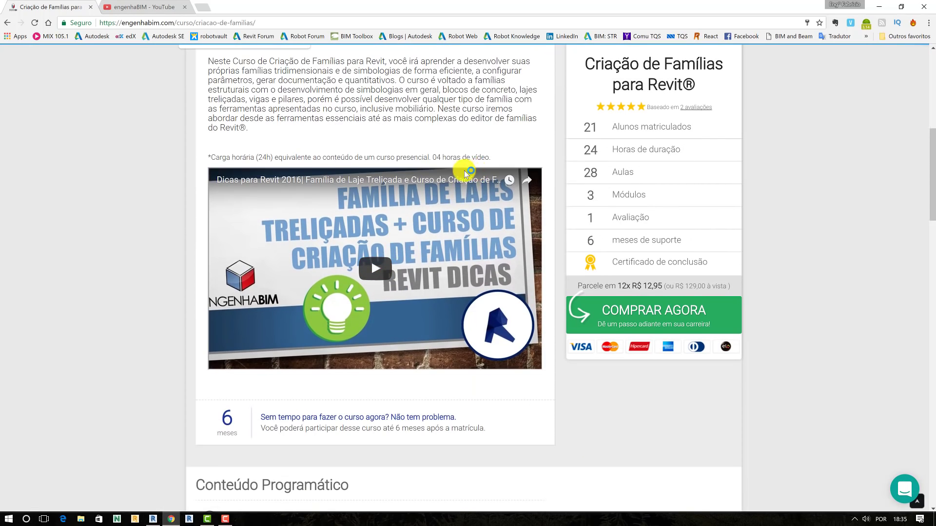
pyautogui.scroll(-4, 467, 173)
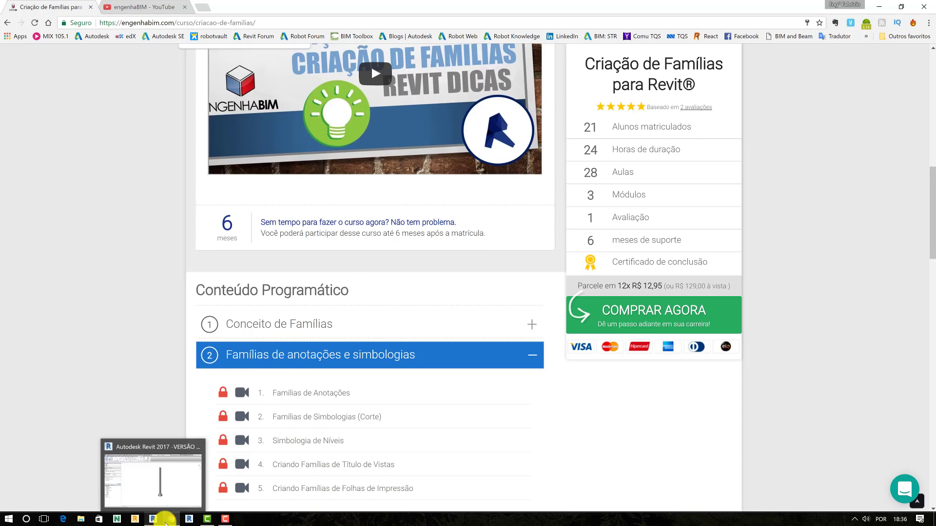
pyautogui.scroll(-4, 479, 192)
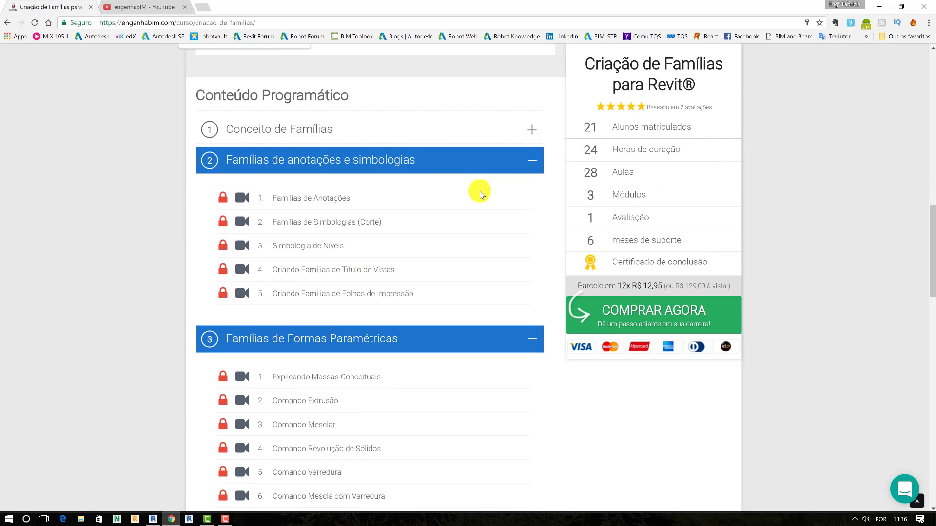
pyautogui.scroll(-3, 445, 192)
pyautogui.scroll(-5, 335, 122)
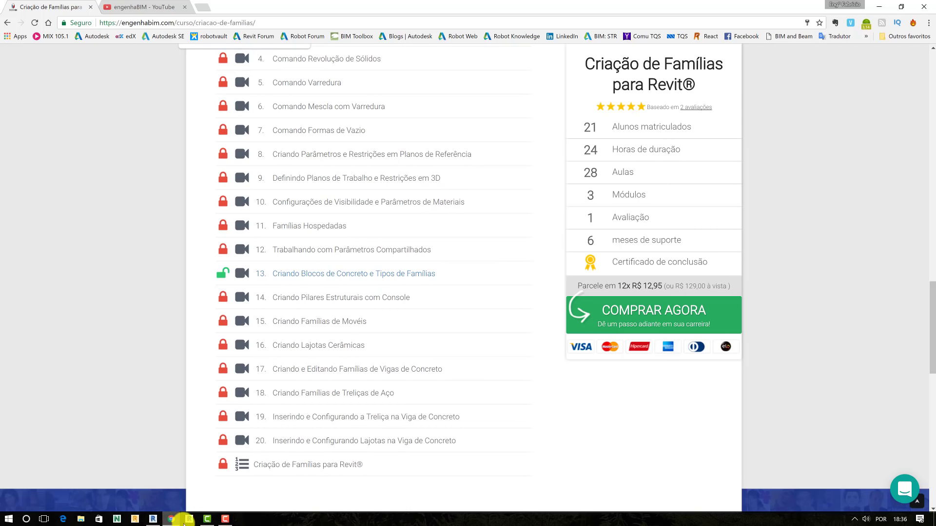
# - Return to the pile family, select the revolve and open the Frente front elevation
pyautogui.click(153, 520)
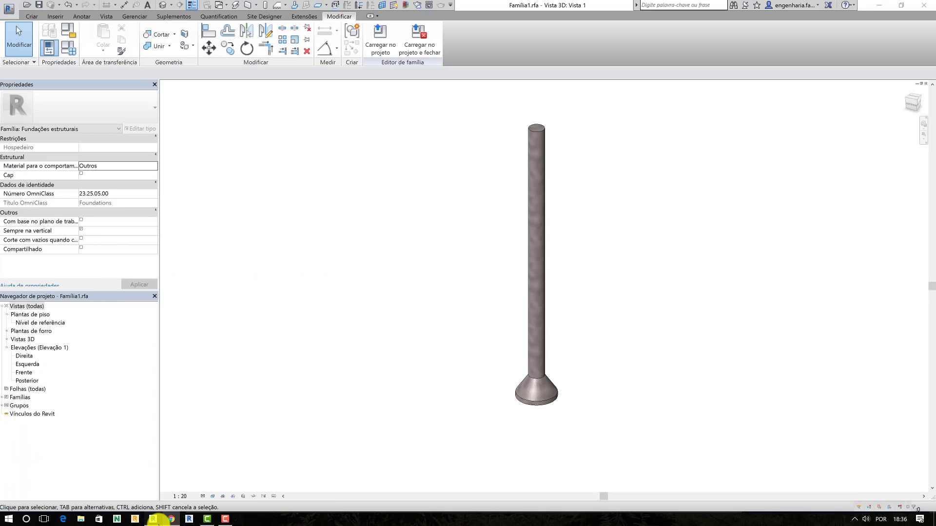
pyautogui.keyDown('shift'); pyautogui.moveTo(489, 215); pyautogui.dragTo(527, 229, button='middle'); pyautogui.keyUp('shift')
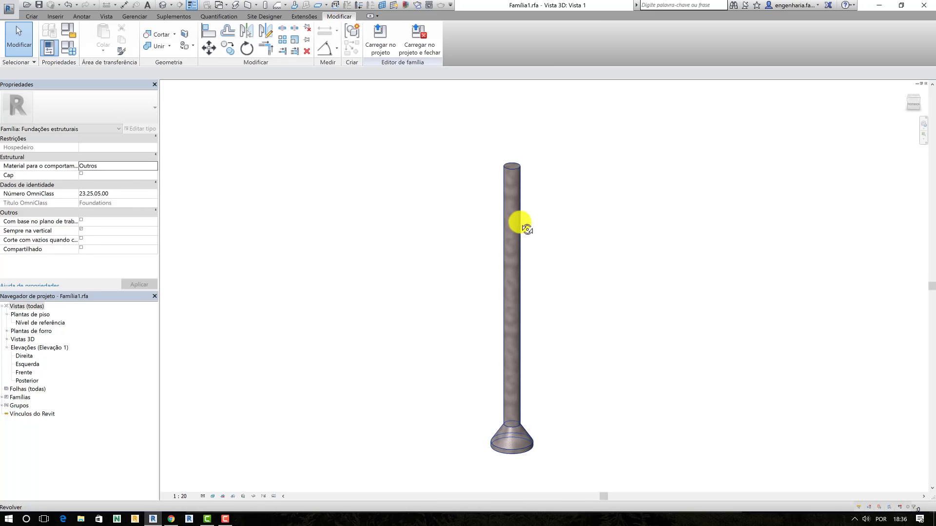
pyautogui.click(519, 217)
pyautogui.moveTo(397, 309)
pyautogui.keyDown('shift'); pyautogui.mouseDown(button='middle')
pyautogui.moveTo(488, 263)
pyautogui.moveTo(557, 250)
pyautogui.moveTo(422, 253)
pyautogui.mouseUp(button='middle'); pyautogui.keyUp('shift')
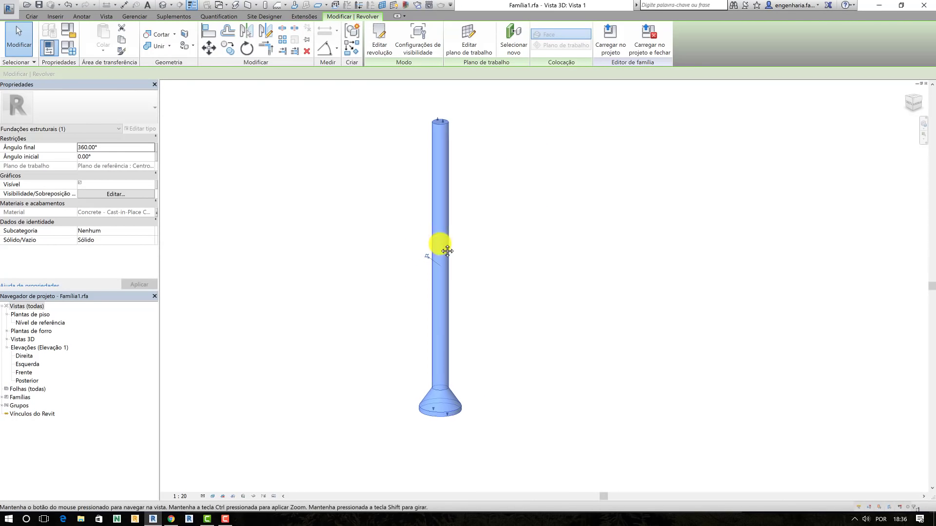
pyautogui.doubleClick(26, 373)
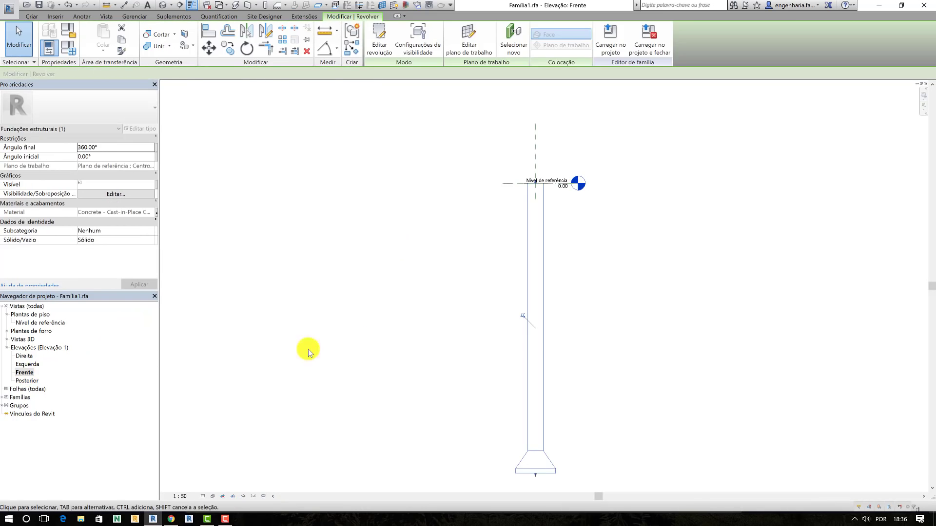
# - Reselect the pile's revolve and open its profile sketch with Editar revolução
pyautogui.moveTo(478, 276); pyautogui.dragTo(507, 240, button='middle')
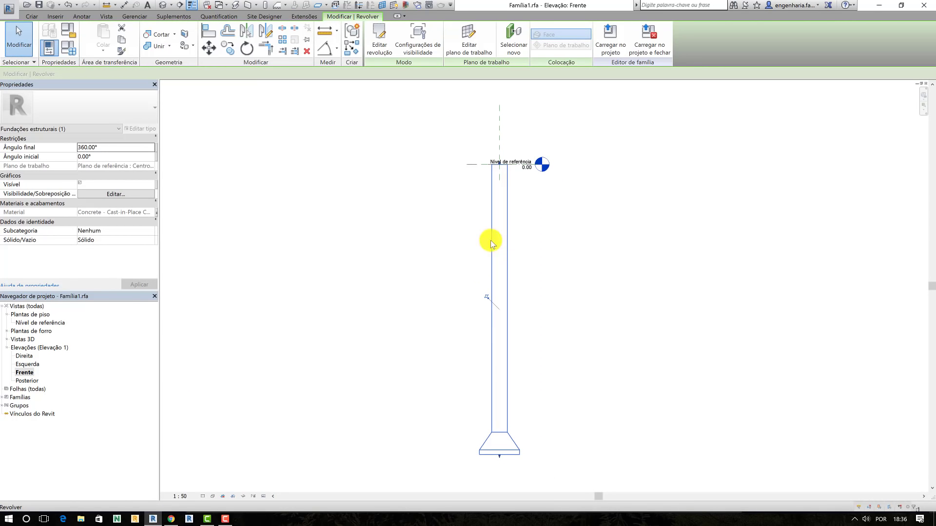
pyautogui.click(361, 174)
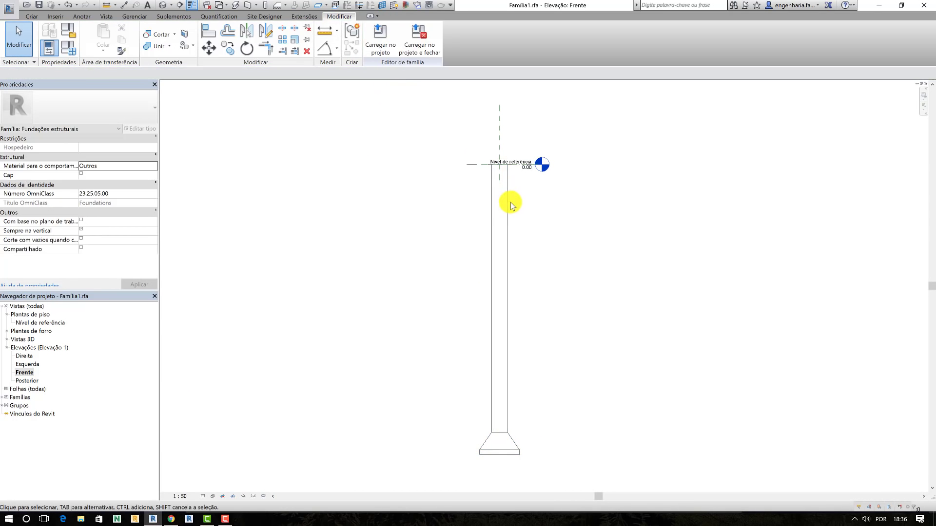
pyautogui.click(510, 203)
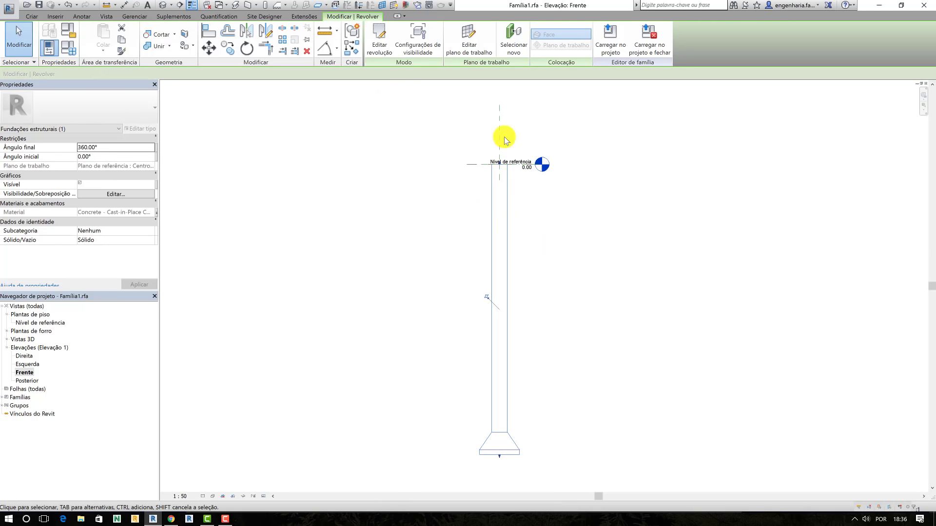
pyautogui.click(383, 43)
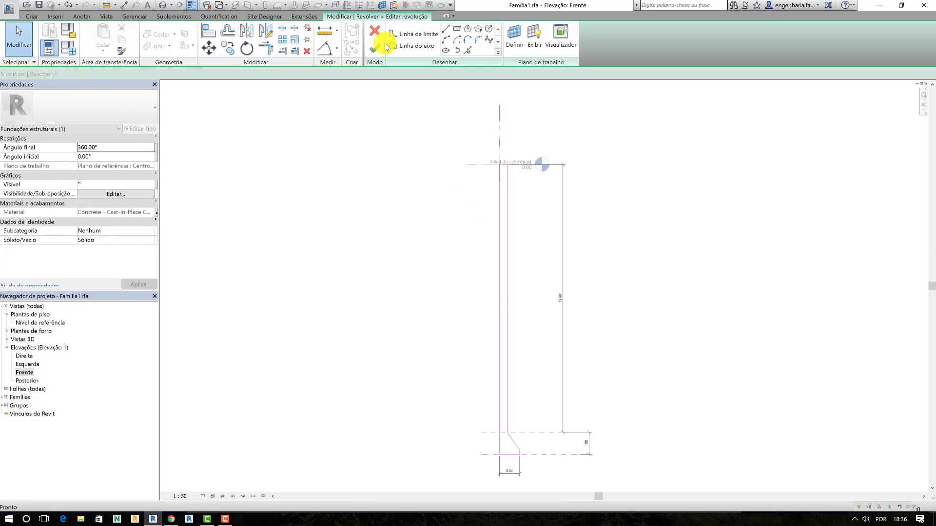
# - Delete the 12.00 shaft height dimension from the revolve sketch
pyautogui.moveTo(537, 286); pyautogui.dragTo(534, 270, button='middle')
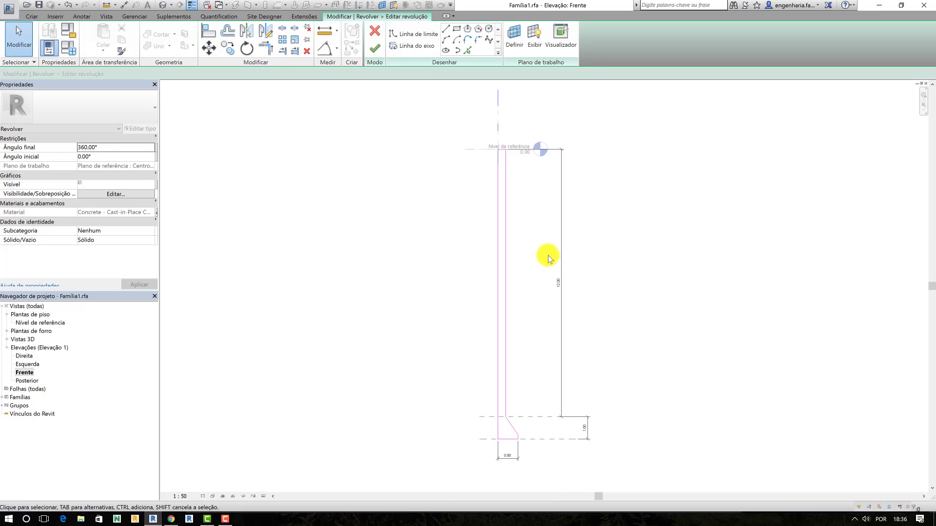
pyautogui.click(560, 250)
pyautogui.press('Delete')
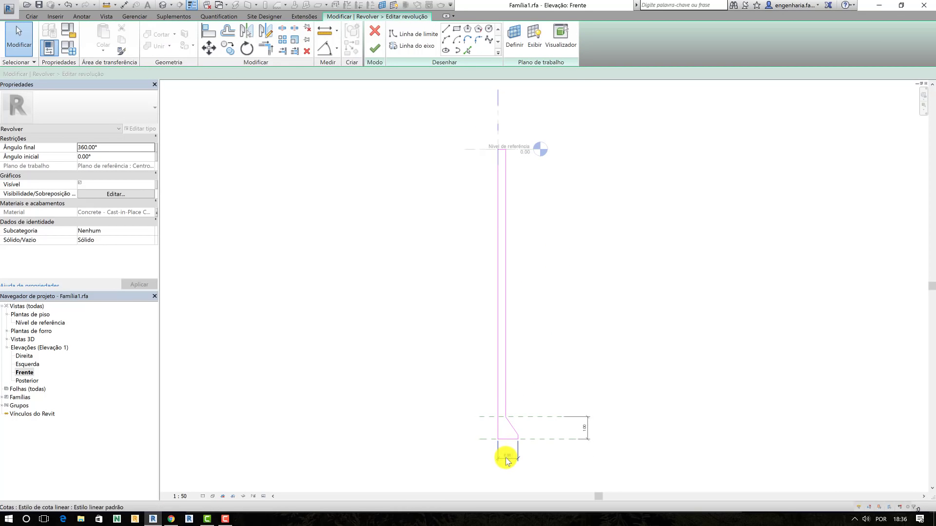
# - Inspect the remaining 0.90 and 1.00 profile dimensions, zooming around the sketch
pyautogui.click(511, 460)
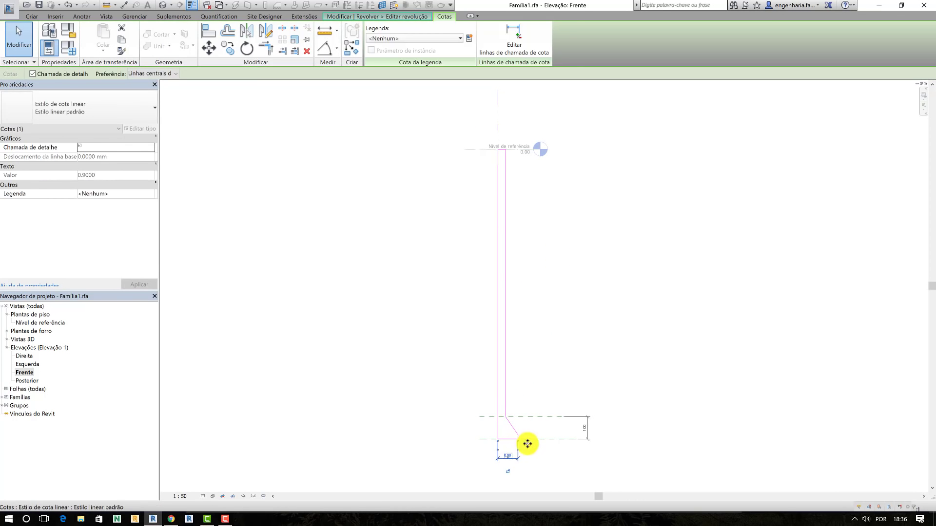
pyautogui.click(554, 361)
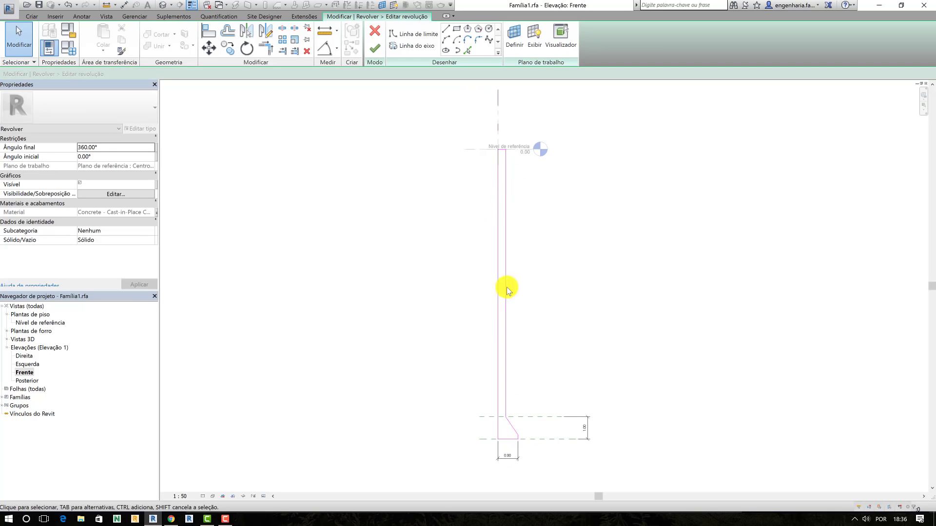
pyautogui.scroll(1, 502, 317)
pyautogui.scroll(2, 483, 322)
pyautogui.scroll(1, 469, 407)
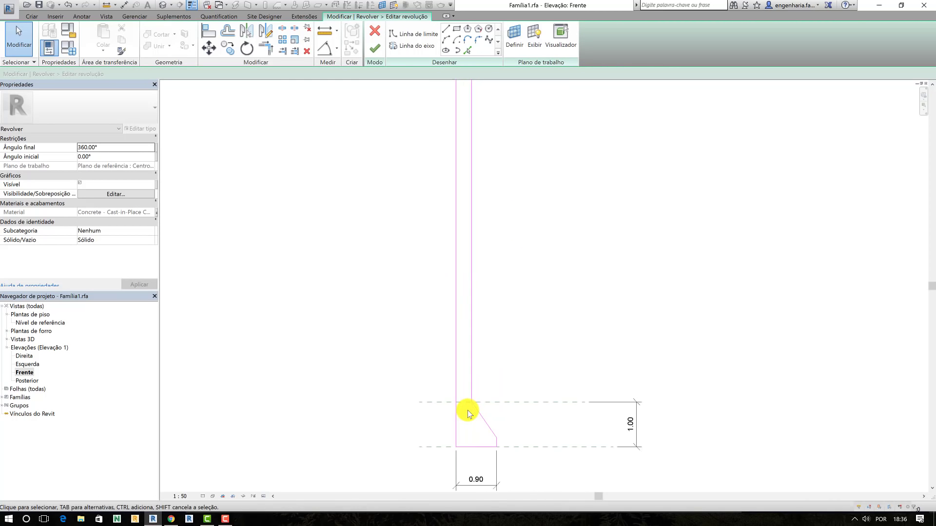
pyautogui.scroll(1, 468, 415)
pyautogui.scroll(1, 441, 393)
pyautogui.scroll(-2, 536, 390)
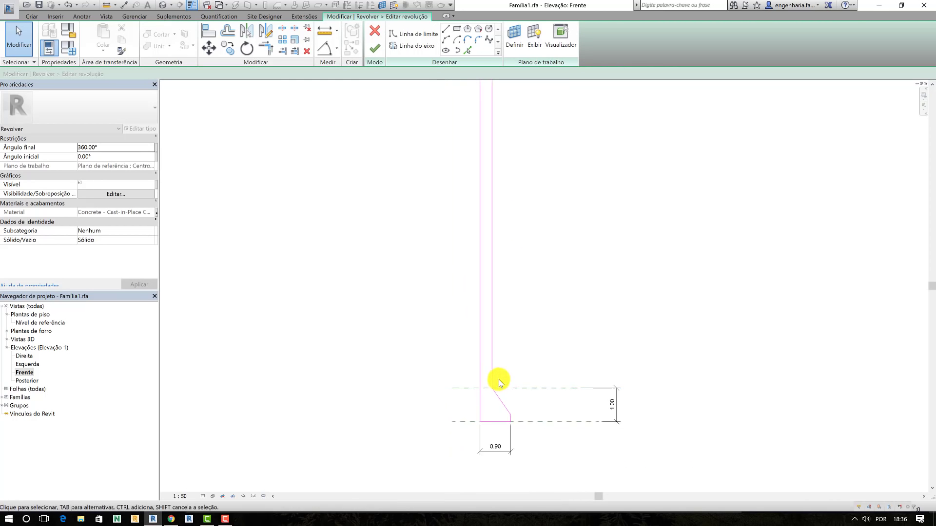
pyautogui.scroll(-1, 503, 341)
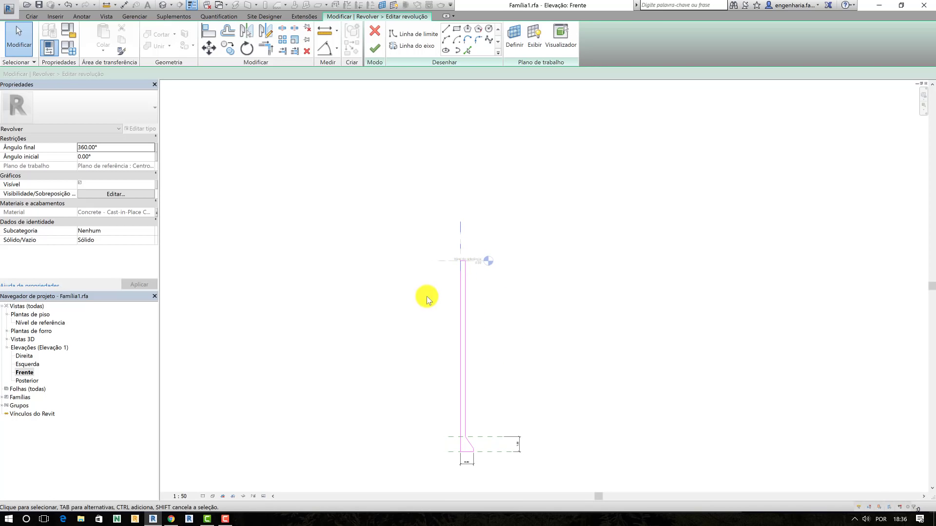
pyautogui.scroll(2, 468, 329)
pyautogui.scroll(1, 463, 329)
pyautogui.scroll(1, 453, 323)
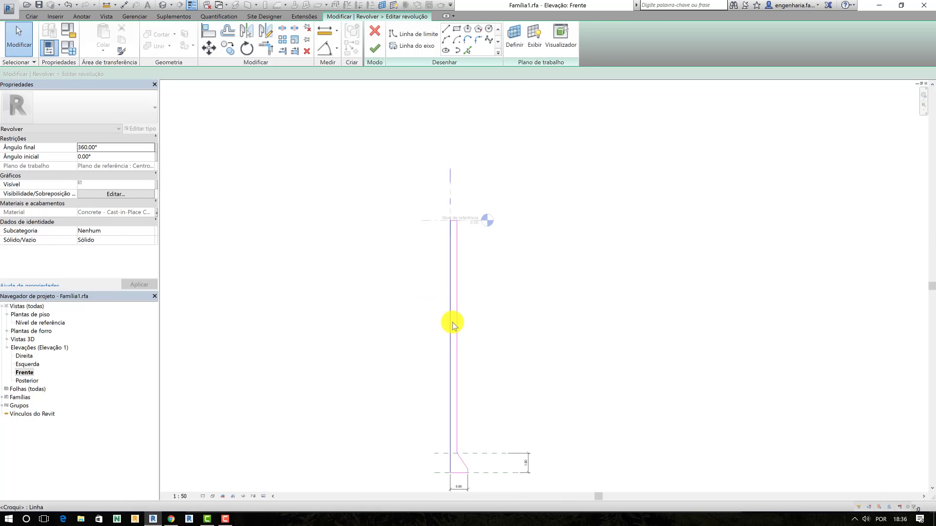
# - Start an aligned dimension from Nível de referência, then cancel the unfinished attempt
pyautogui.click(124, 6)
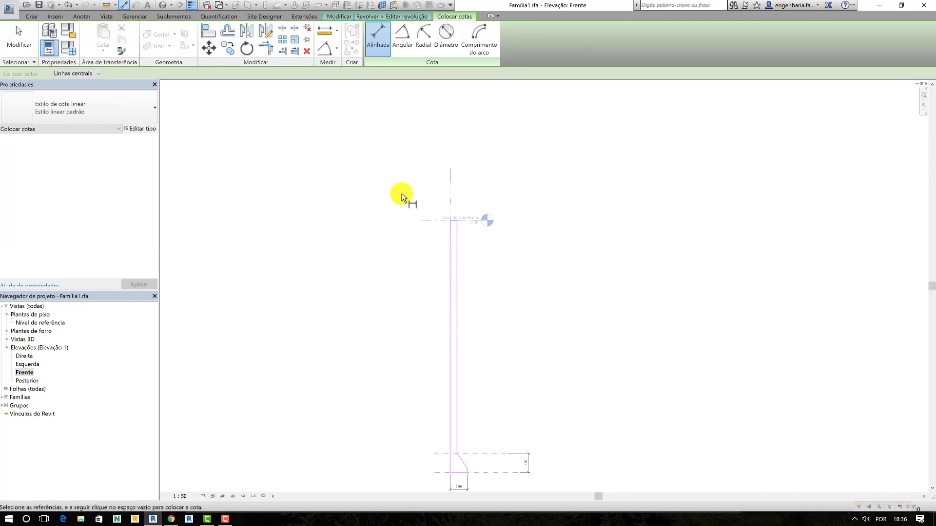
pyautogui.scroll(1, 431, 238)
pyautogui.scroll(1, 432, 236)
pyautogui.scroll(2, 433, 233)
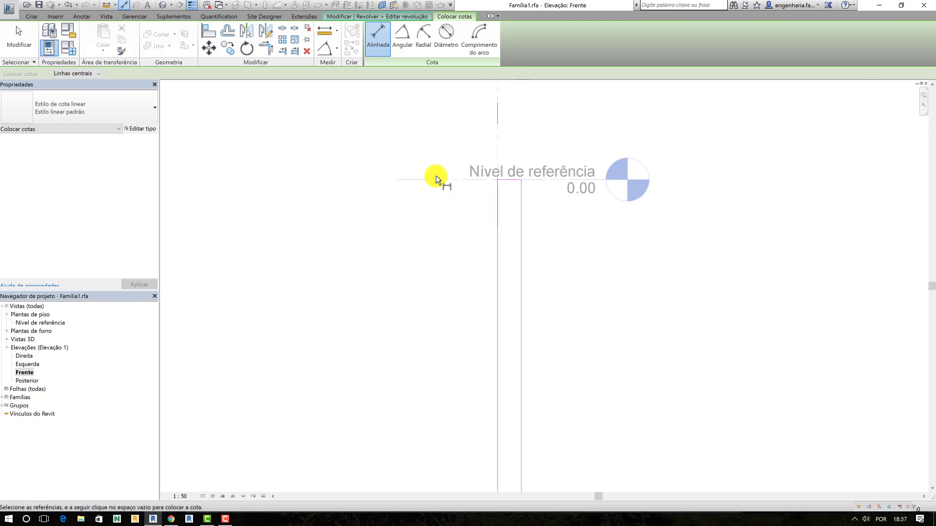
pyautogui.scroll(-3, 441, 184)
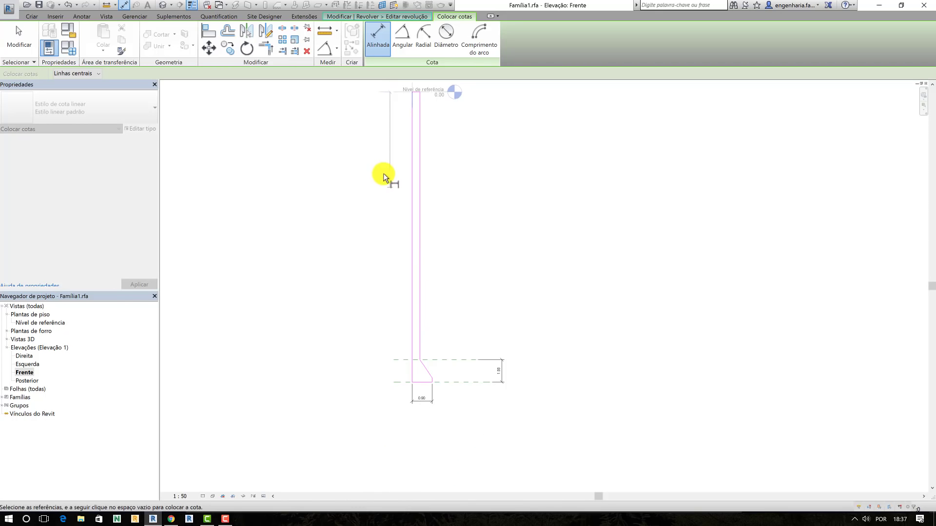
pyautogui.scroll(2, 413, 299)
pyautogui.scroll(2, 437, 247)
pyautogui.scroll(3, 437, 248)
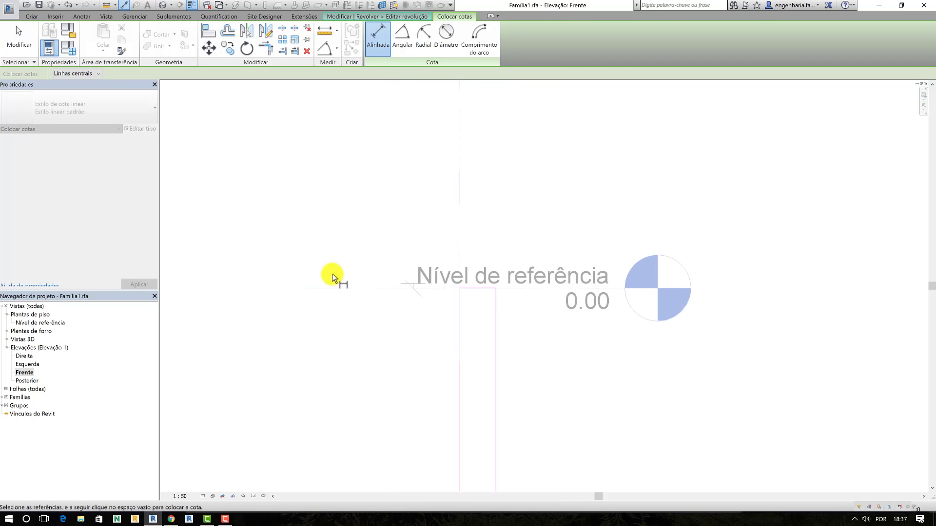
pyautogui.click(594, 293)
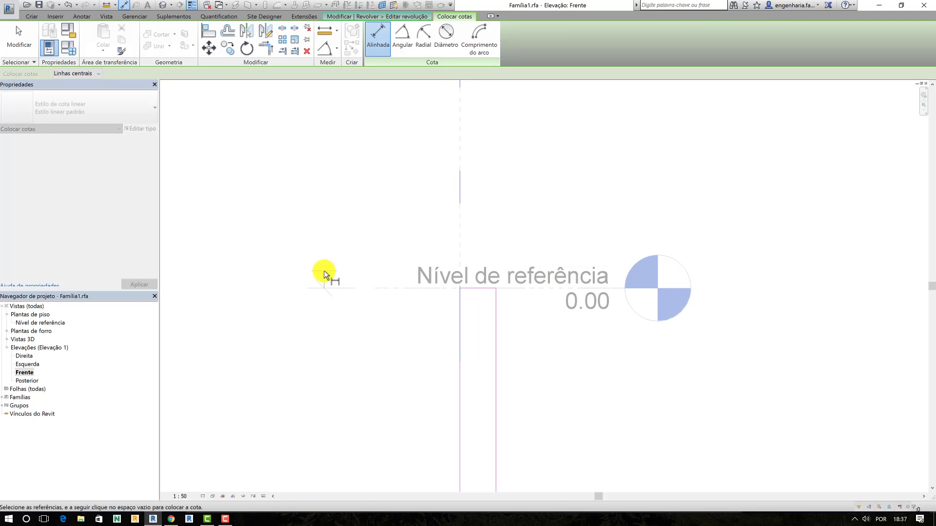
pyautogui.scroll(-3, 331, 151)
pyautogui.moveTo(329, 150); pyautogui.dragTo(476, 286, button='middle')
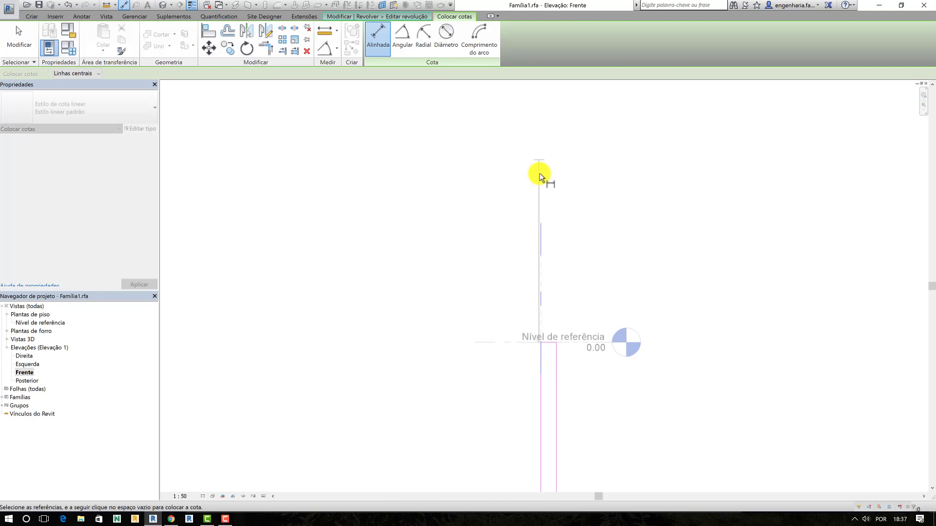
pyautogui.press('Escape')
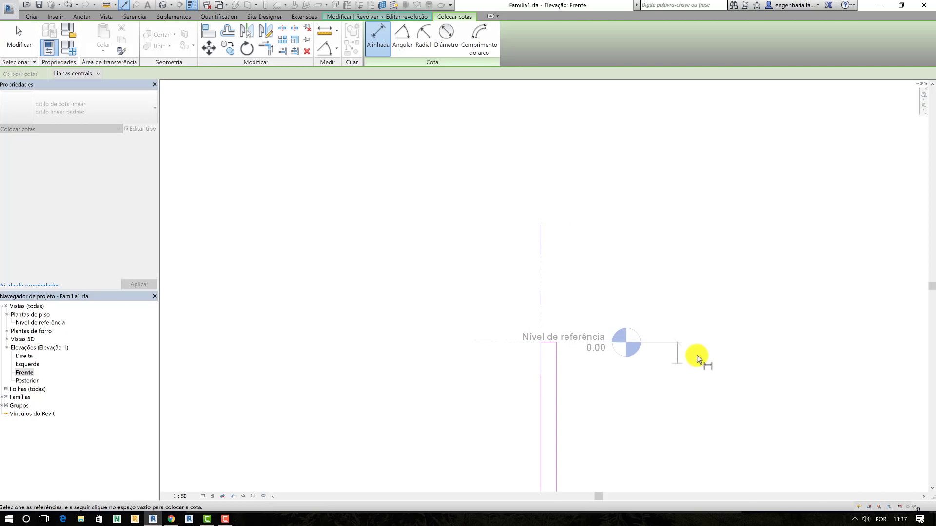
# - Place the 12.00 shaft dimension from the reference level down to the bell's top line
pyautogui.scroll(2, 551, 349)
pyautogui.scroll(2, 551, 350)
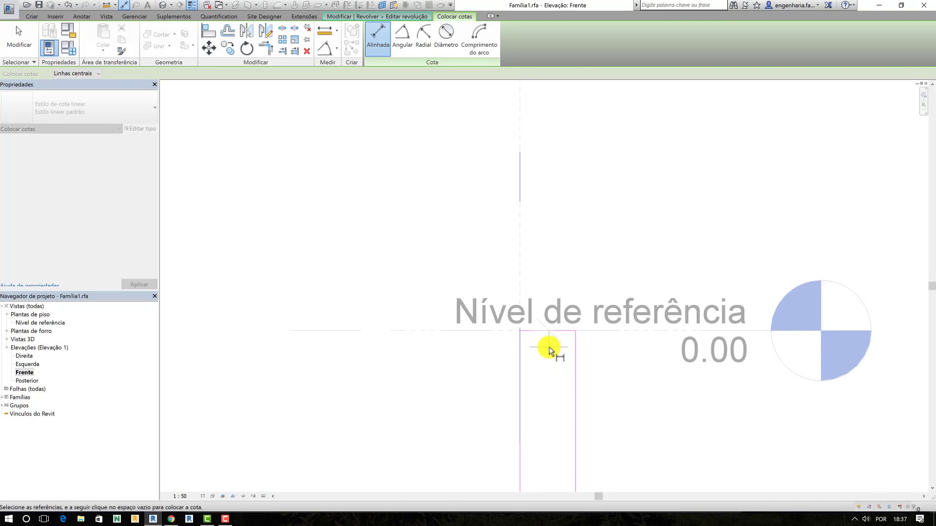
pyautogui.scroll(1, 549, 350)
pyautogui.scroll(1, 544, 342)
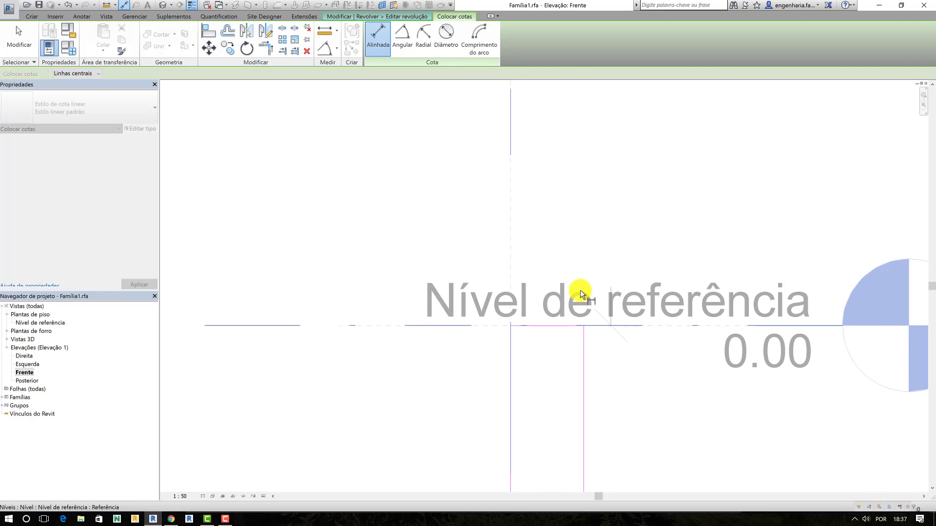
pyautogui.scroll(-4, 581, 297)
pyautogui.scroll(-3, 517, 336)
pyautogui.moveTo(502, 359); pyautogui.dragTo(417, 261, button='middle')
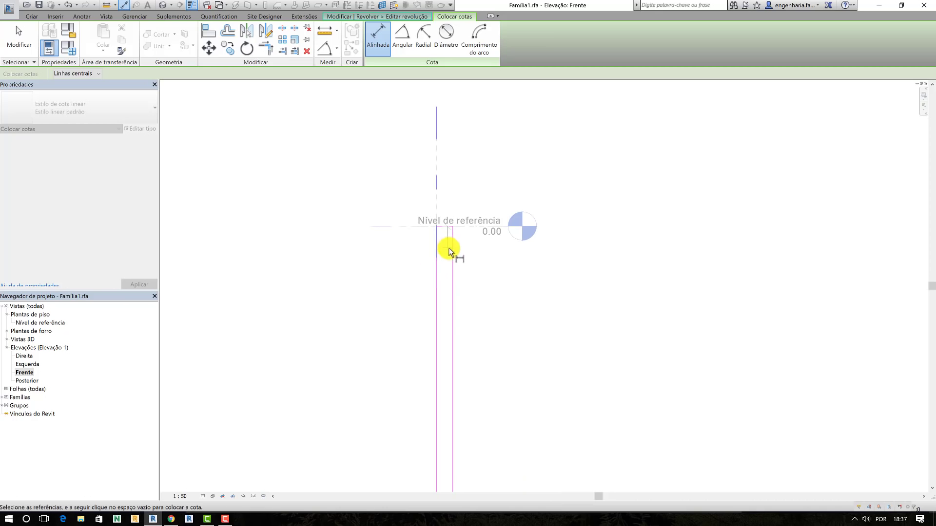
pyautogui.scroll(2, 508, 324)
pyautogui.scroll(-1, 497, 320)
pyautogui.moveTo(497, 320); pyautogui.dragTo(508, 219, button='middle')
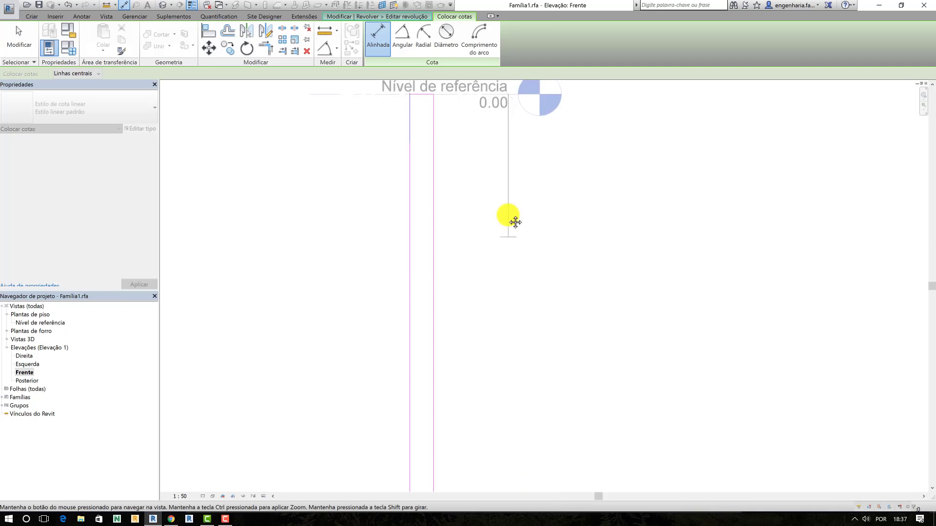
pyautogui.scroll(-2, 485, 251)
pyautogui.moveTo(432, 182); pyautogui.dragTo(427, 98, button='middle')
pyautogui.scroll(2, 424, 278)
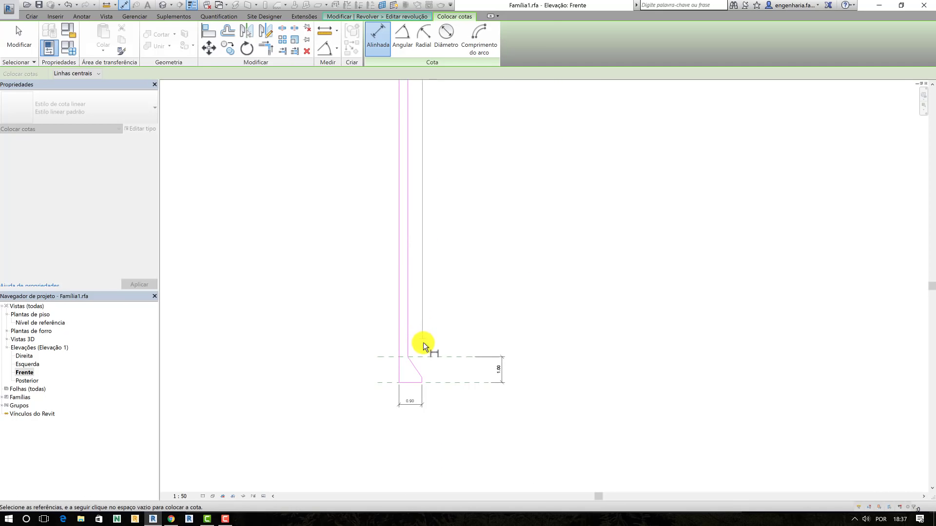
pyautogui.scroll(3, 411, 364)
pyautogui.scroll(3, 411, 361)
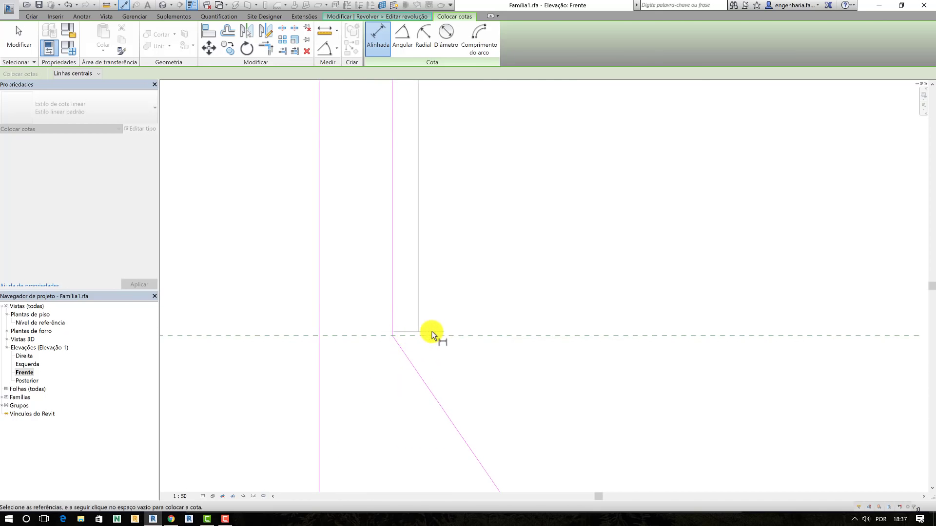
pyautogui.scroll(-2, 497, 337)
pyautogui.scroll(-2, 561, 253)
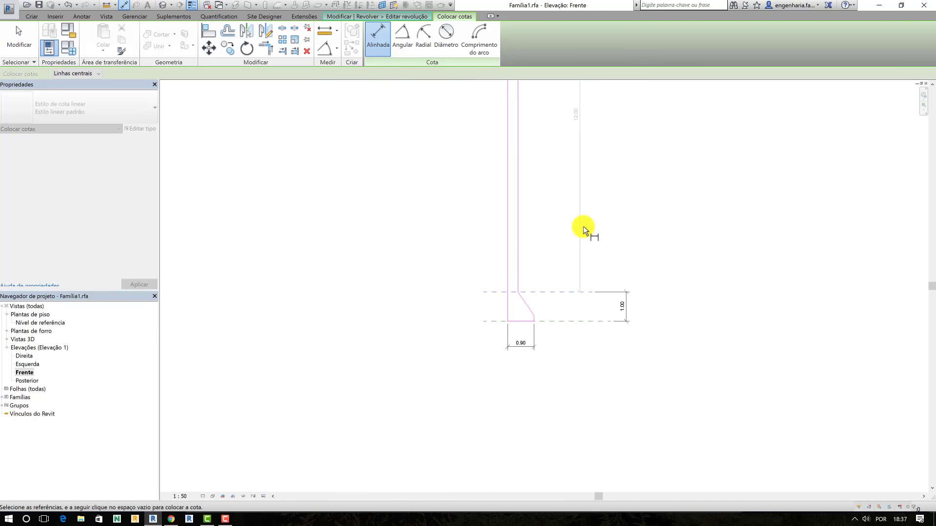
pyautogui.moveTo(588, 230); pyautogui.dragTo(511, 415, button='middle')
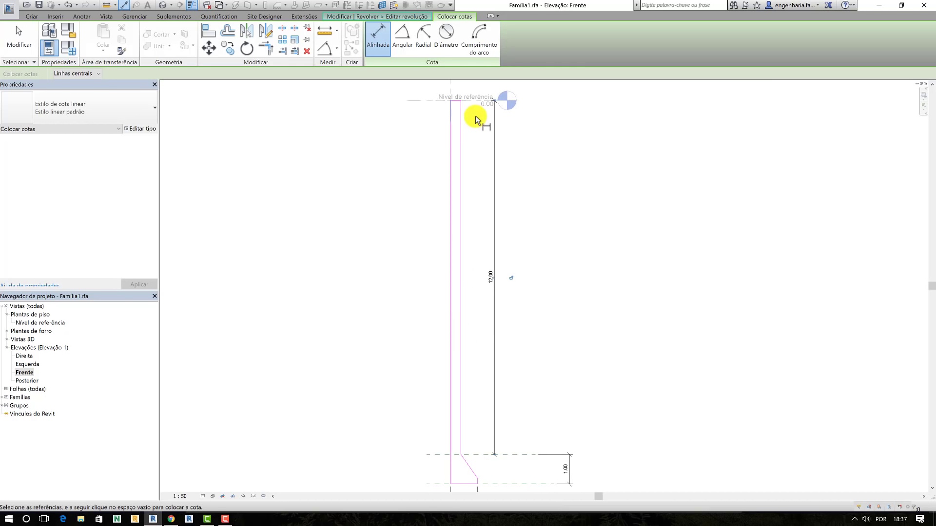
pyautogui.moveTo(452, 95); pyautogui.dragTo(453, 146, button='middle')
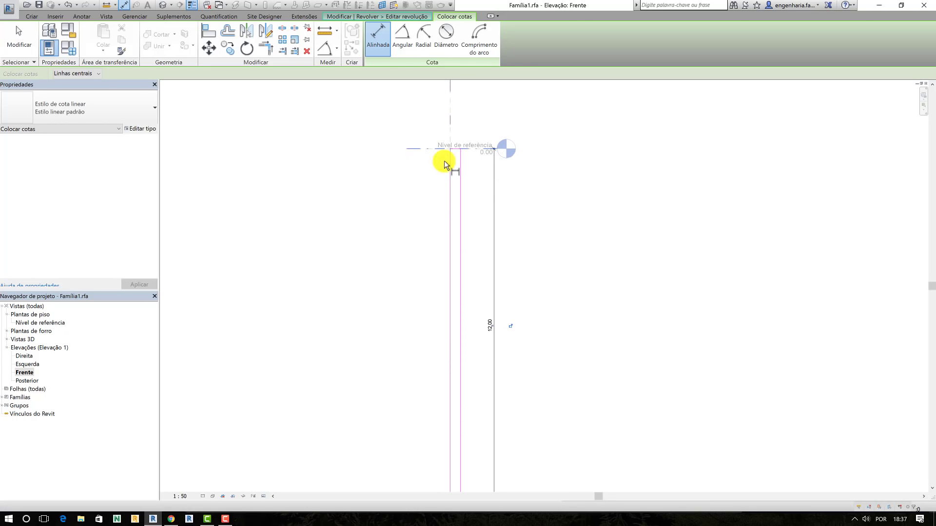
pyautogui.scroll(-2, 478, 214)
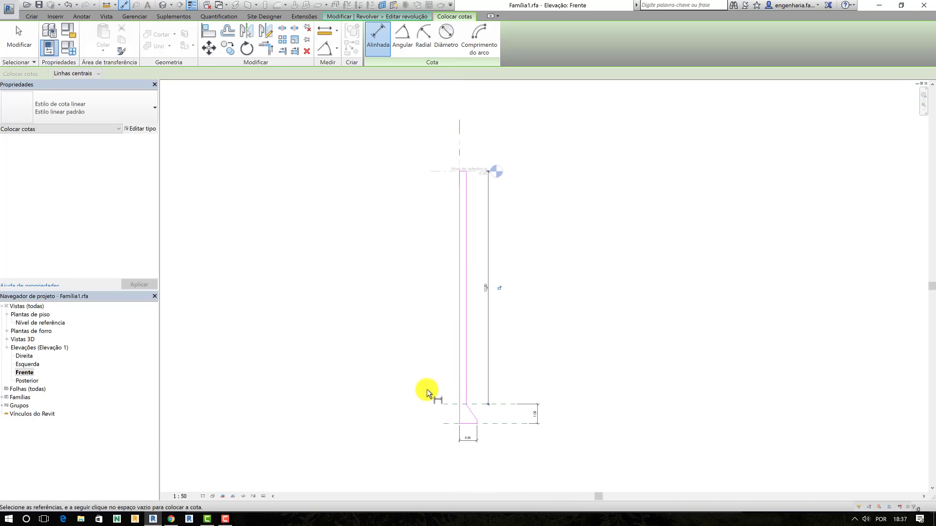
pyautogui.scroll(2, 487, 259)
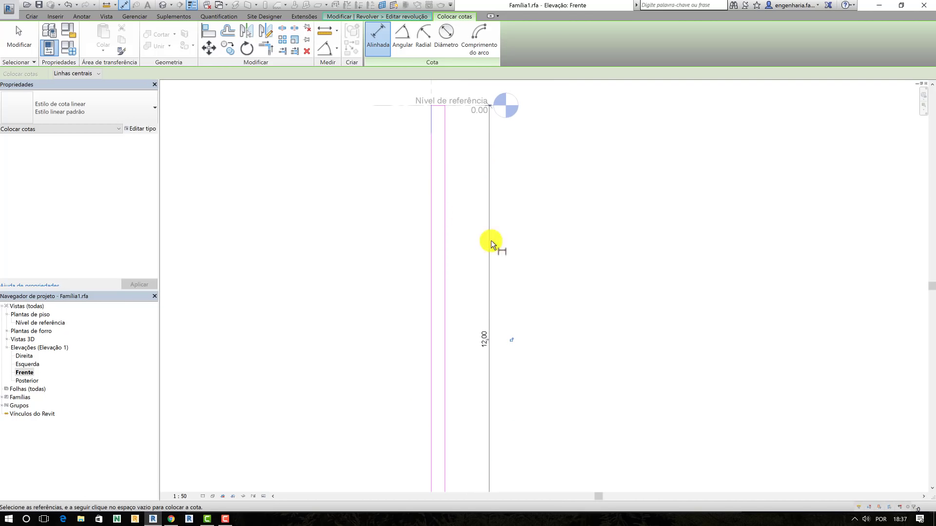
# - Select the 12.00 shaft dimension, leave Legenda at <Nenhum>, and begin a new label parameter
pyautogui.press('Escape')
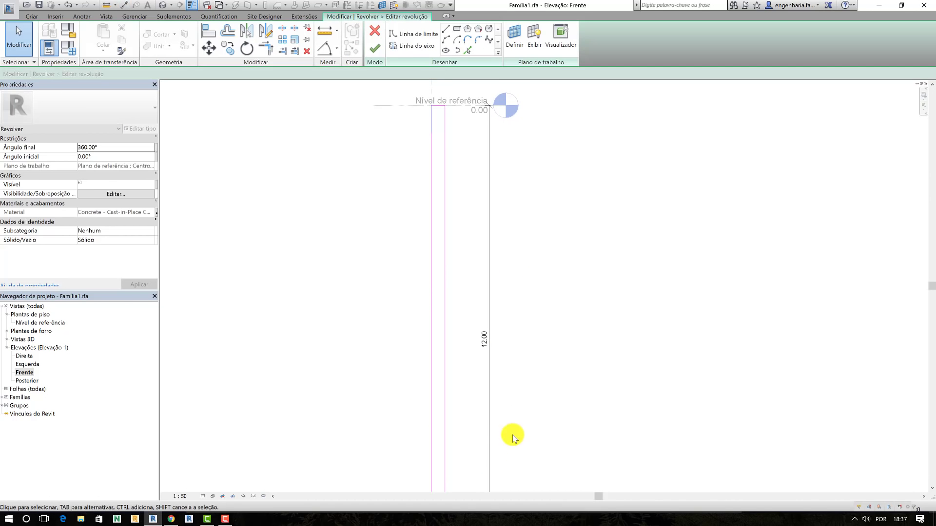
pyautogui.scroll(-1, 509, 420)
pyautogui.click(493, 333)
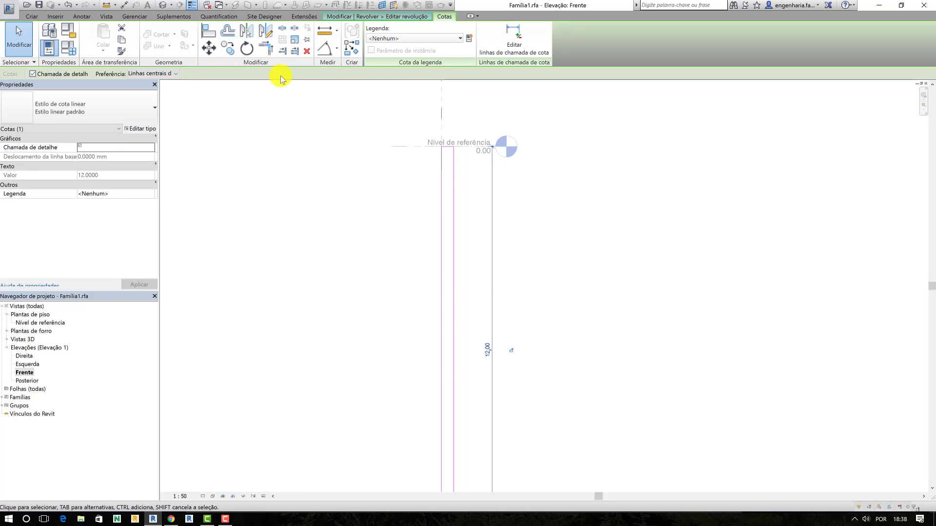
pyautogui.click(447, 43)
pyautogui.click(442, 39)
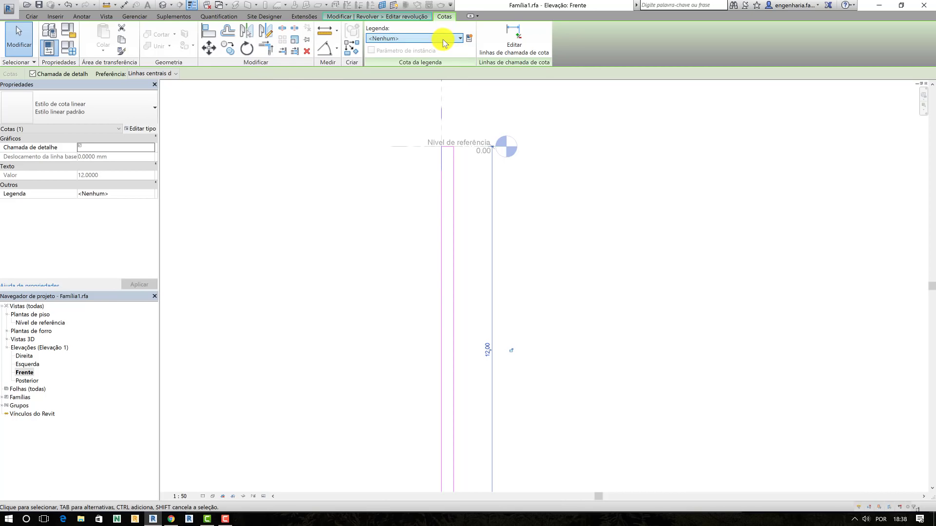
pyautogui.click(469, 39)
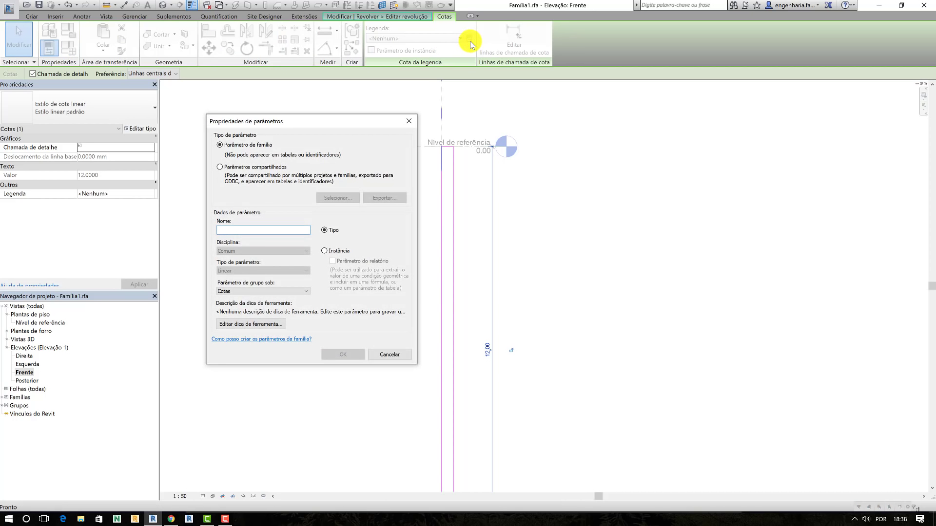
# - Name the new shaft-dimension parameter 'Comprimento do Fuste'
pyautogui.moveTo(311, 124); pyautogui.dragTo(385, 119)
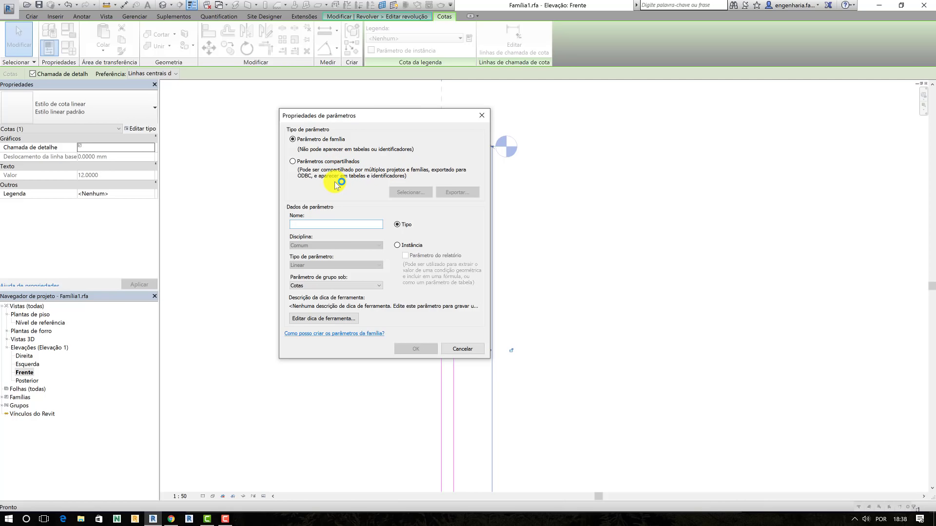
pyautogui.moveTo(387, 115); pyautogui.dragTo(434, 128)
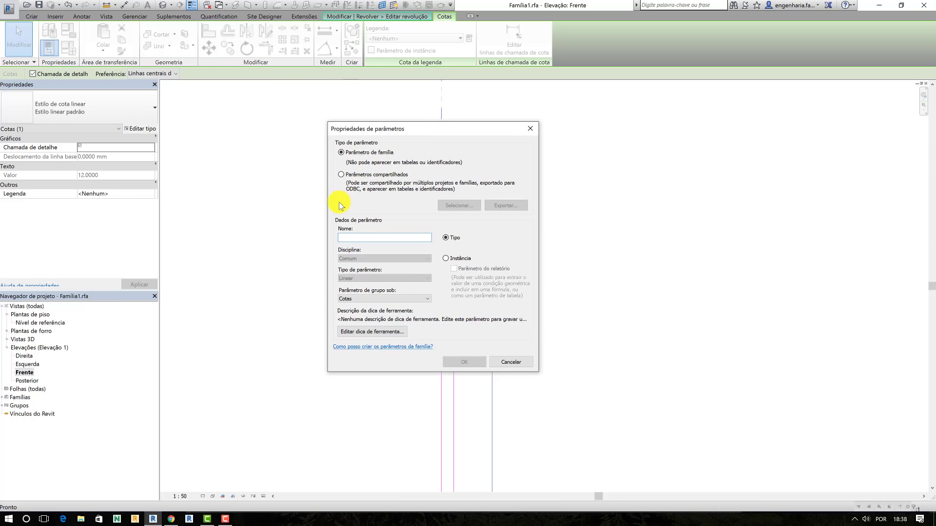
pyautogui.click(358, 238)
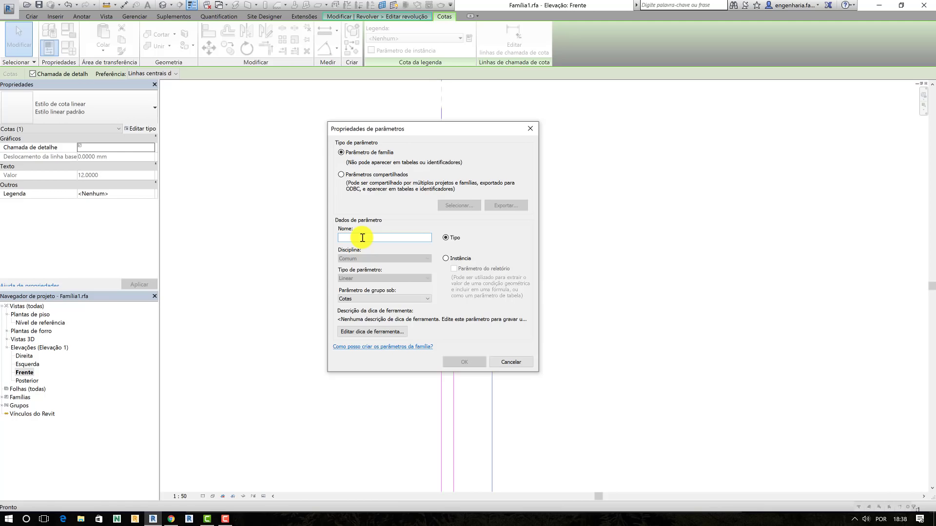
pyautogui.write('comprimento do')
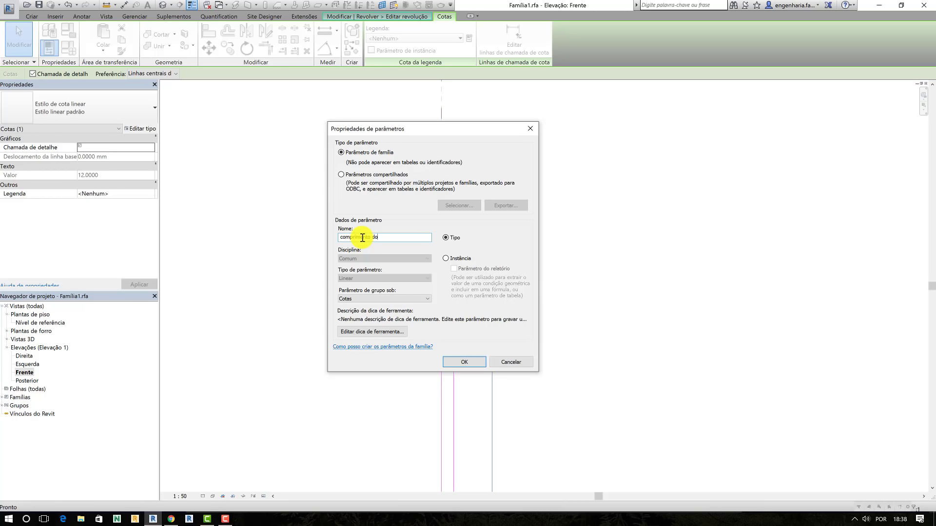
pyautogui.hotkey('ctrl', 'a')
pyautogui.write('Cop')
pyautogui.press('BackSpace')
pyautogui.write('mprimento ')
pyautogui.write('do Fuste')
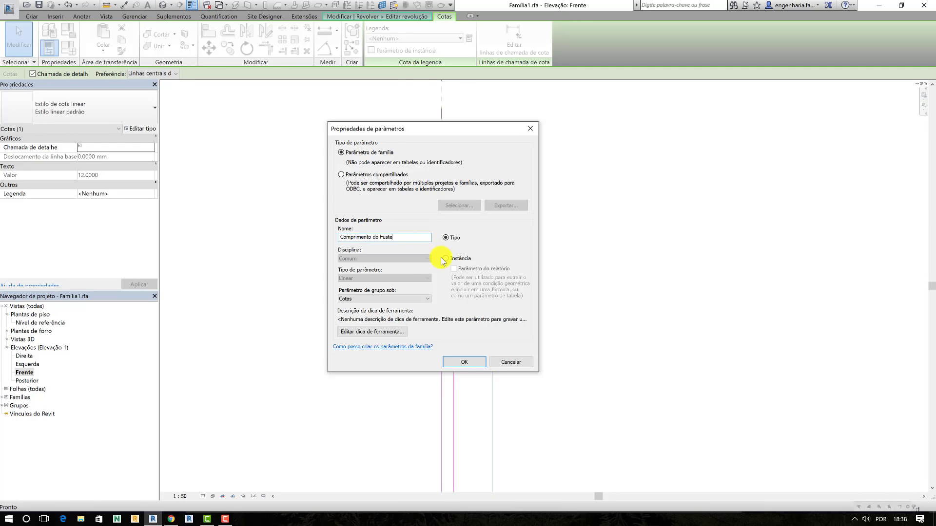
pyautogui.click(449, 238)
# - Set Comprimento do Fuste as an Instance parameter, leaving its group on Cotas
pyautogui.click(454, 257)
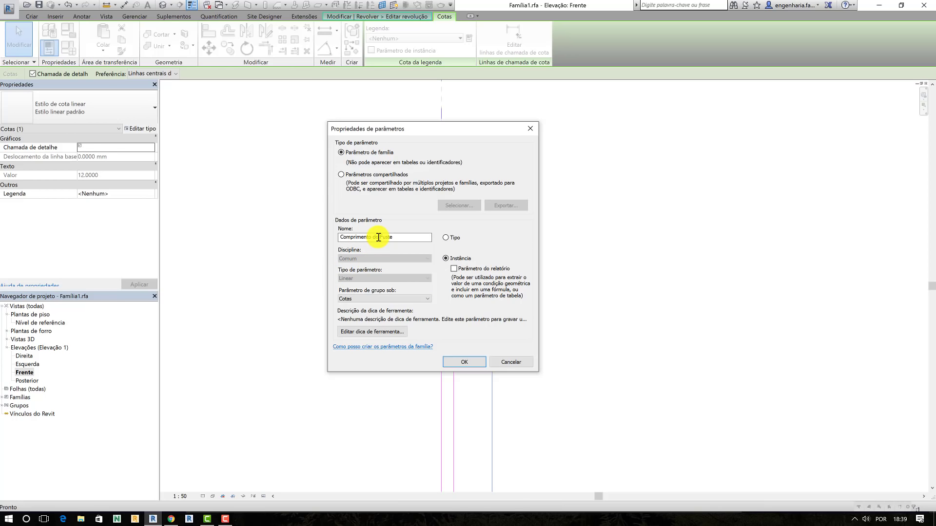
pyautogui.click(384, 298)
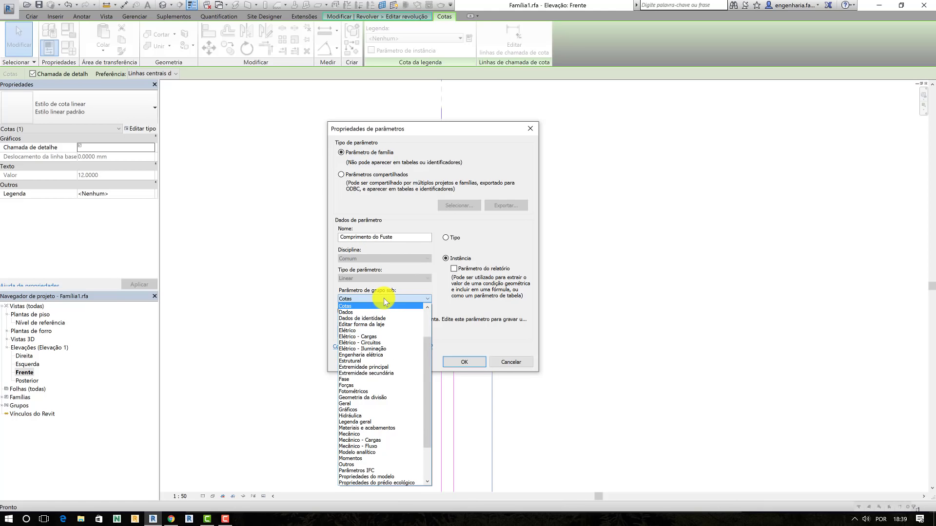
pyautogui.click(384, 298)
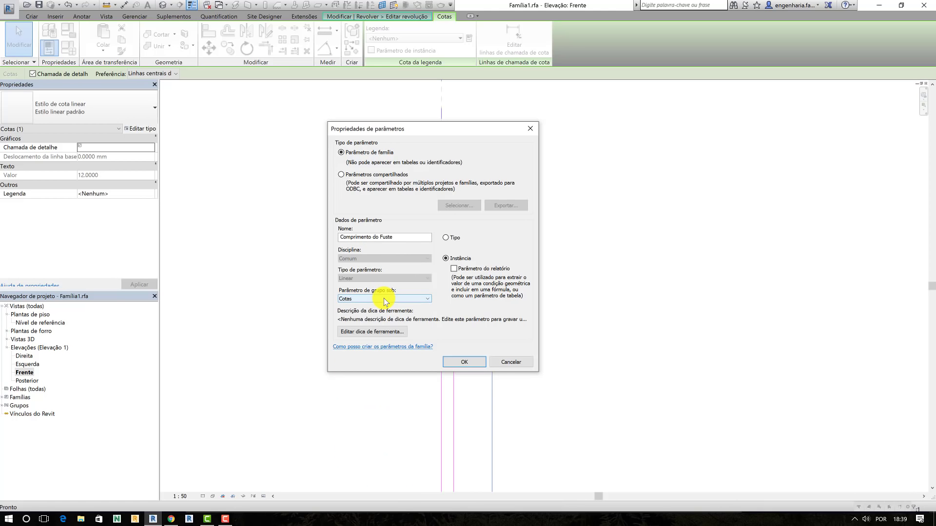
pyautogui.click(384, 298)
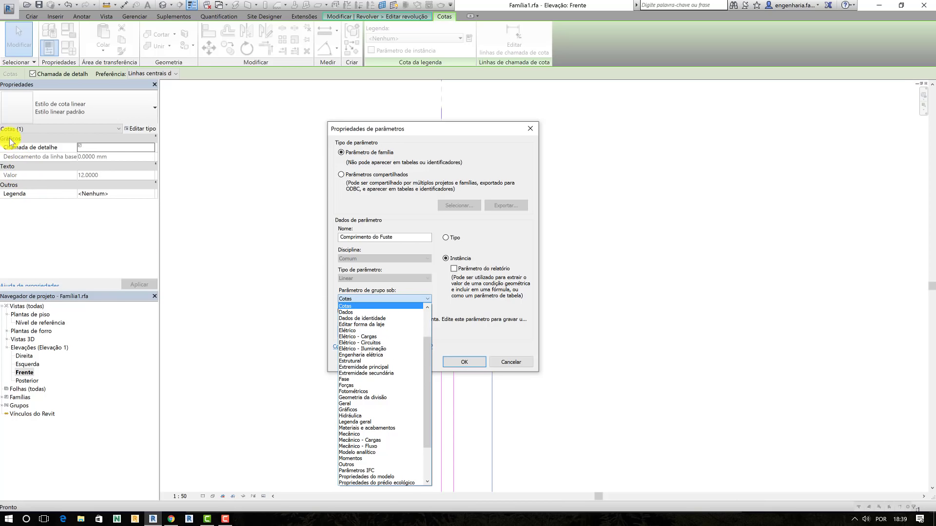
pyautogui.click(344, 306)
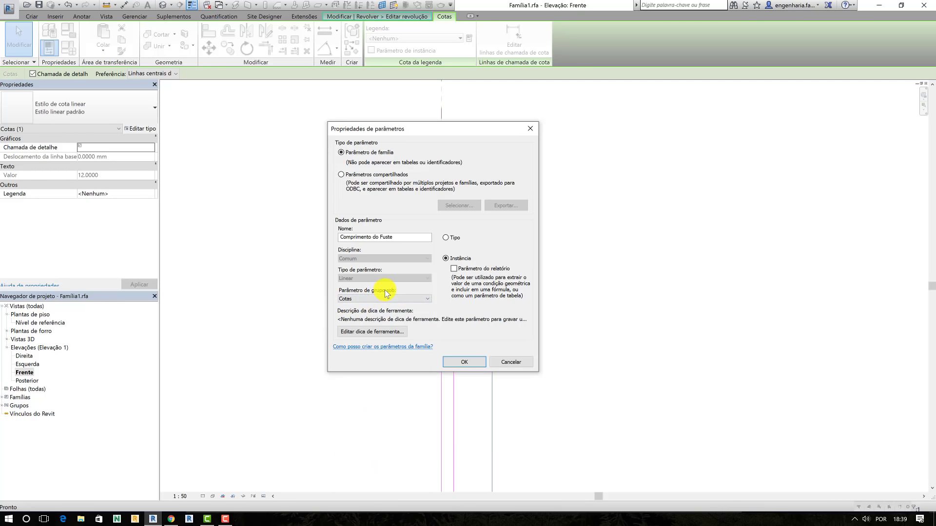
pyautogui.click(356, 238)
# - Set the tooltip to 'Este parâmetro altera o comprimento do fuste em metros'
pyautogui.click(368, 335)
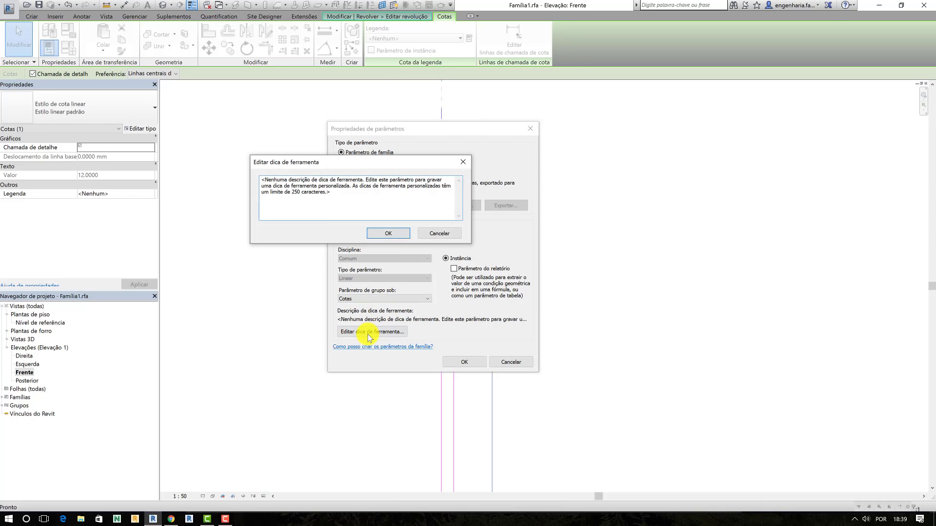
pyautogui.hotkey('ctrl', 'a')
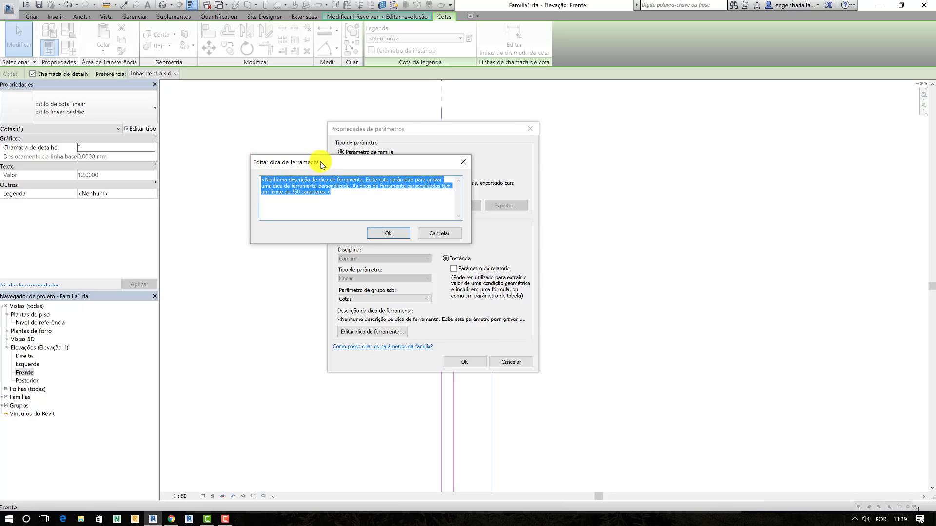
pyautogui.moveTo(328, 169); pyautogui.dragTo(357, 262)
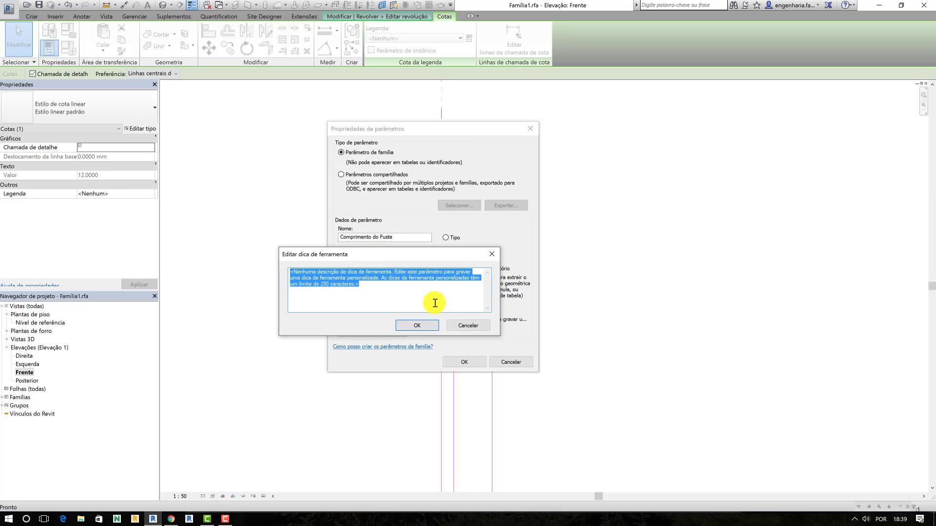
pyautogui.write('Este')
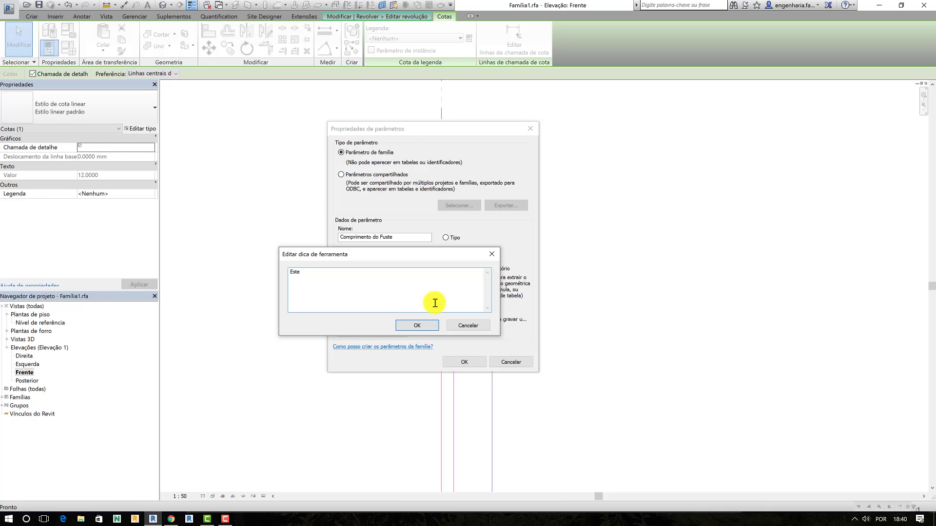
pyautogui.write(' parâm')
pyautogui.write('etro alt')
pyautogui.write('era o c')
pyautogui.write('omprimento d')
pyautogui.write('o fuste ')
pyautogui.write('em metros')
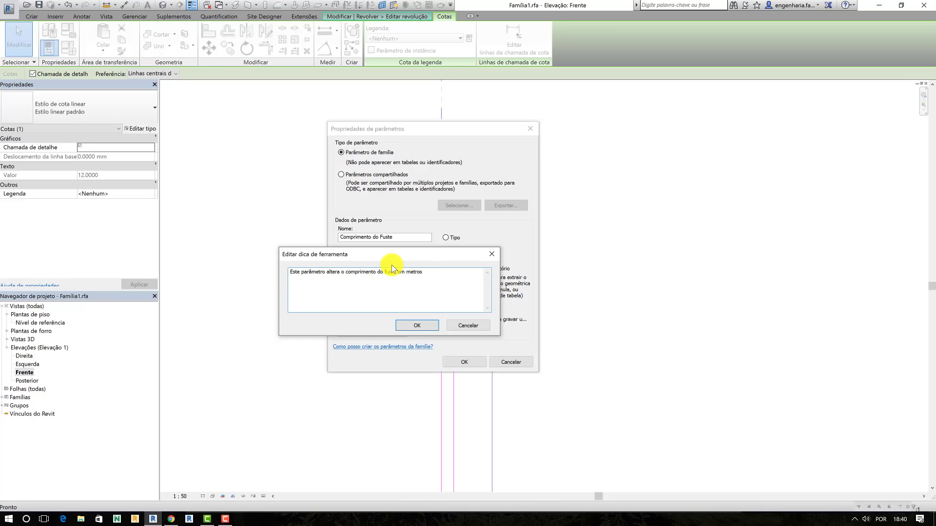
pyautogui.click(414, 324)
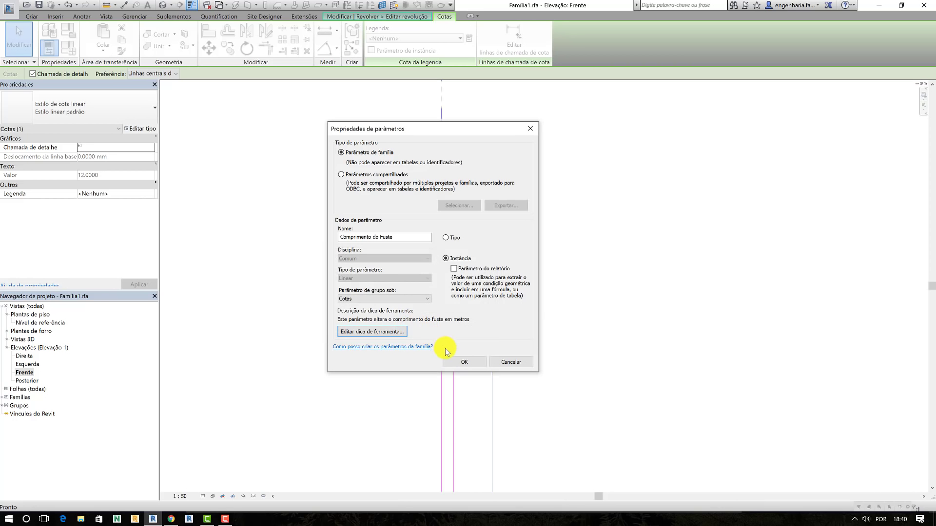
# - Apply the label, finish the revolve, and reload Familia1 into Exemplo EST, replacing the existing version
pyautogui.click(461, 361)
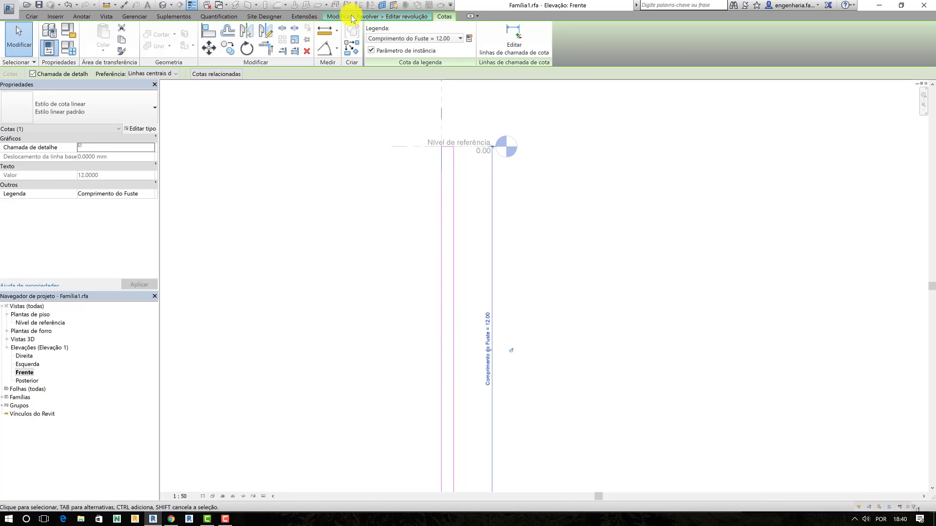
pyautogui.click(346, 17)
pyautogui.click(370, 48)
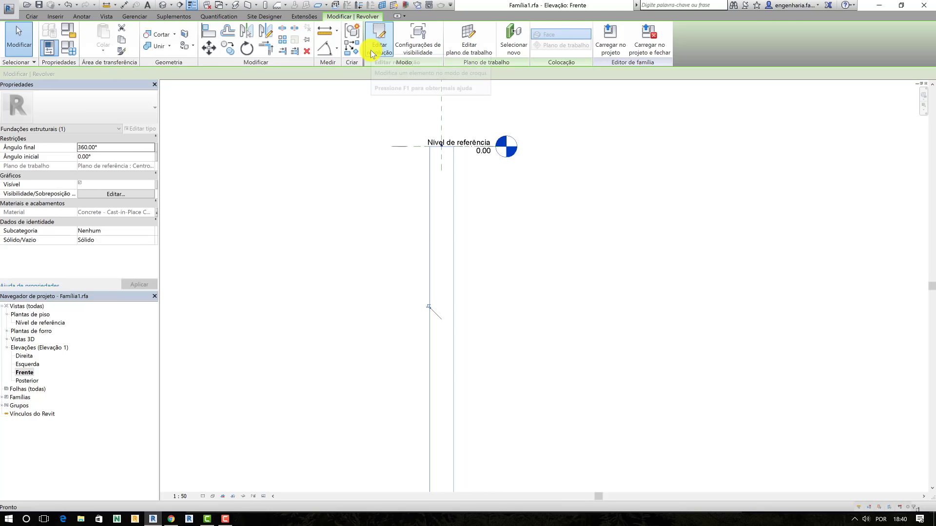
pyautogui.click(604, 43)
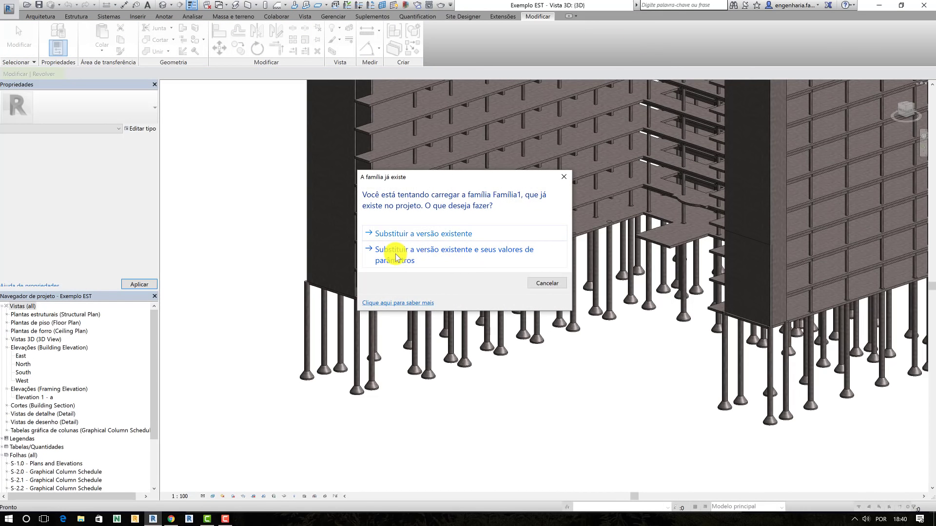
pyautogui.click(484, 254)
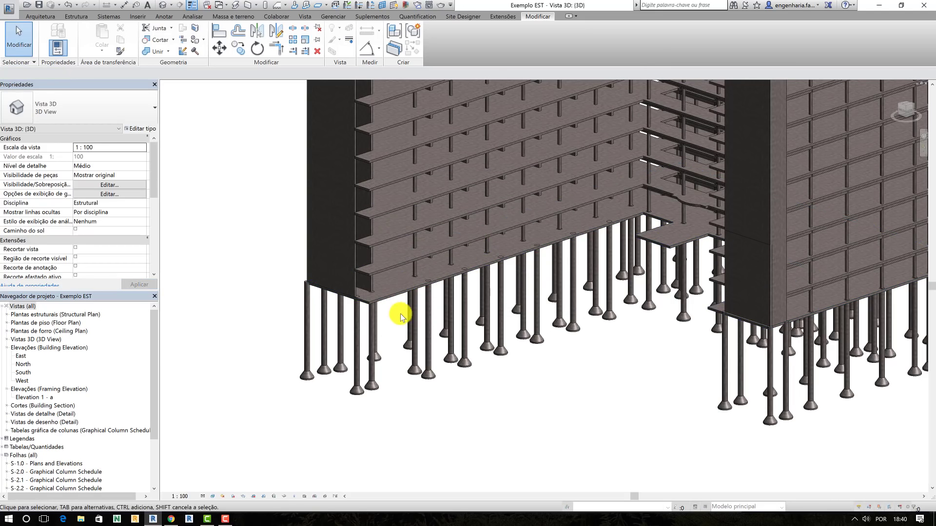
# - Set one pile's Comprimento do Fuste to 15, dropping its base to -16
pyautogui.click(429, 343)
pyautogui.keyDown('shift'); pyautogui.moveTo(428, 344); pyautogui.dragTo(416, 353, button='middle'); pyautogui.keyUp('shift')
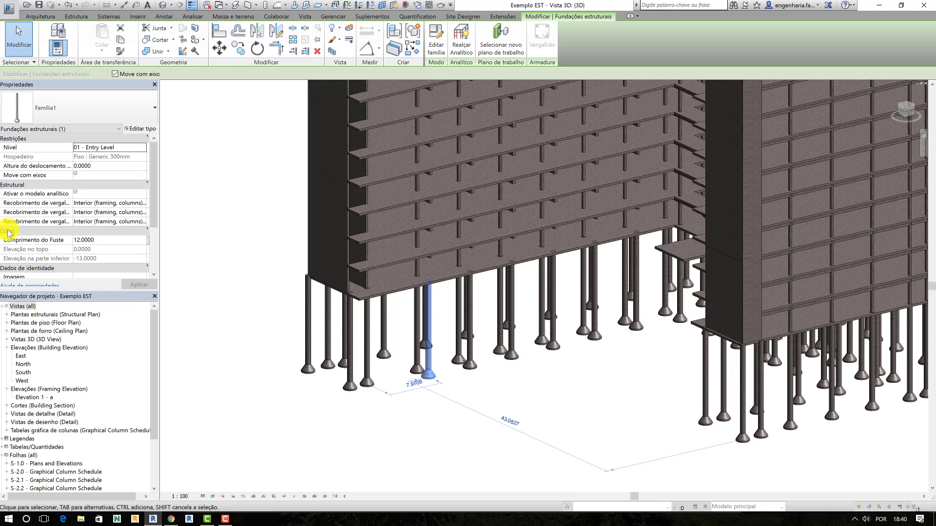
pyautogui.moveTo(33, 240)
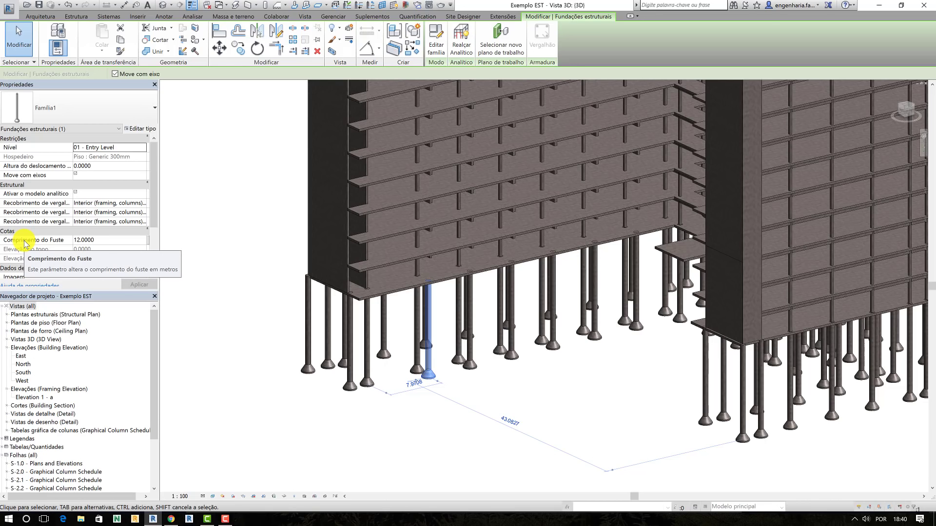
pyautogui.click(103, 242)
pyautogui.doubleClick(104, 242)
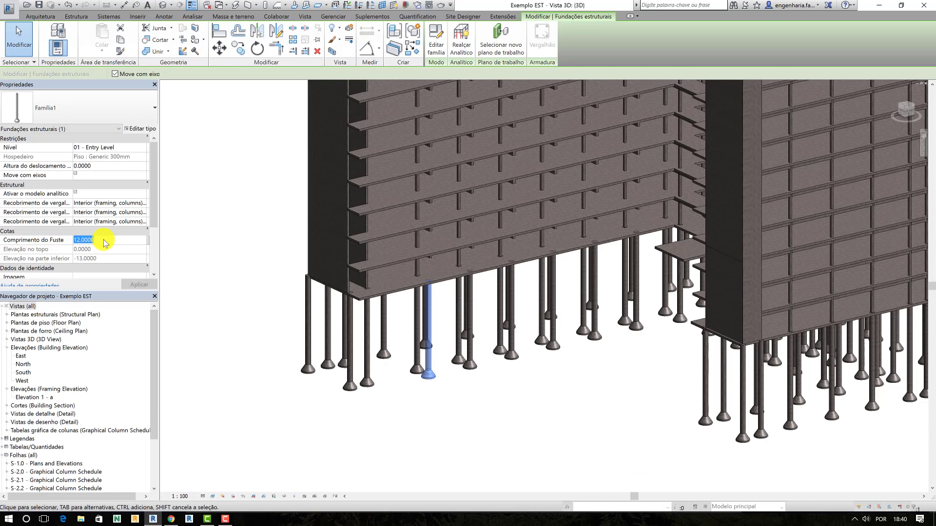
pyautogui.write('15')
pyautogui.press('Return')
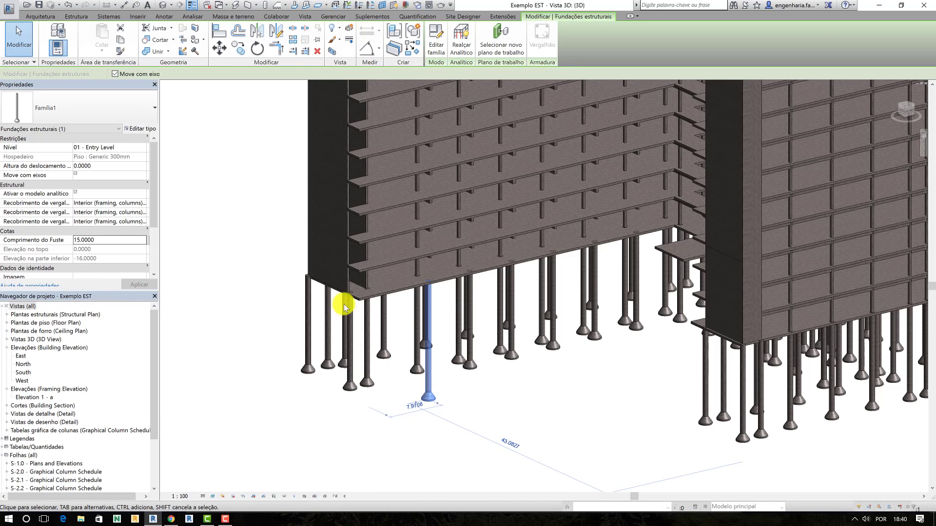
pyautogui.scroll(3, 458, 406)
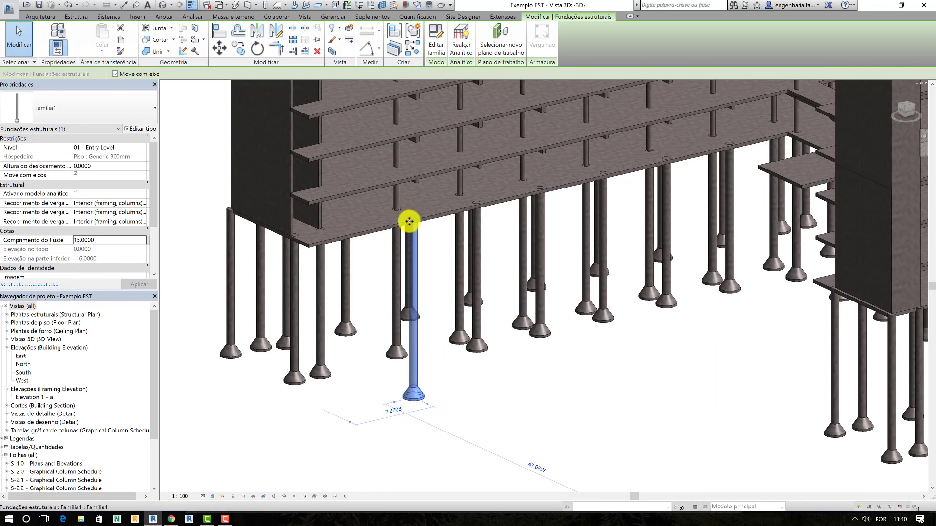
pyautogui.moveTo(399, 330)
pyautogui.keyDown('shift'); pyautogui.mouseDown(button='middle')
pyautogui.moveTo(433, 260)
pyautogui.moveTo(457, 268)
pyautogui.moveTo(407, 314)
pyautogui.moveTo(389, 313)
pyautogui.mouseUp(button='middle'); pyautogui.keyUp('shift')
pyautogui.scroll(-2, 389, 313)
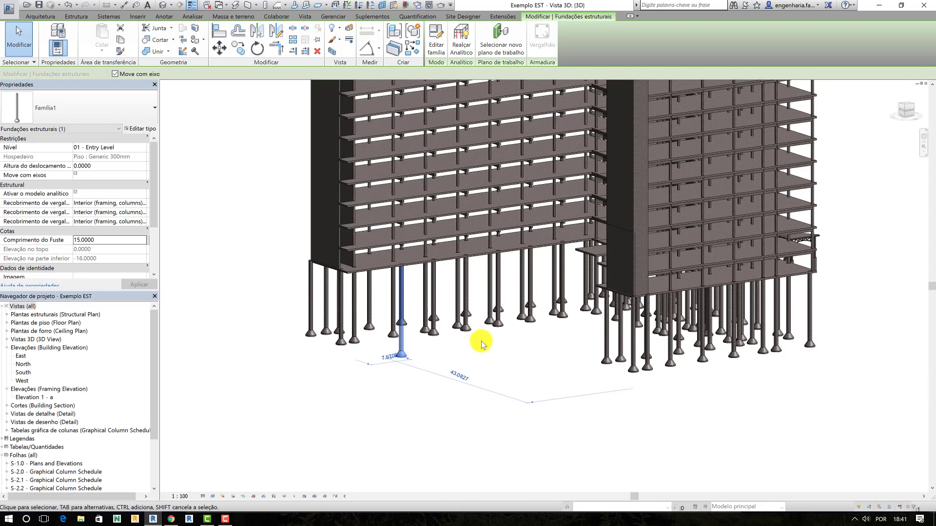
# - Select all 78 piles with SA and set their Comprimento do Fuste to 18
pyautogui.press('s')
pyautogui.press('a')
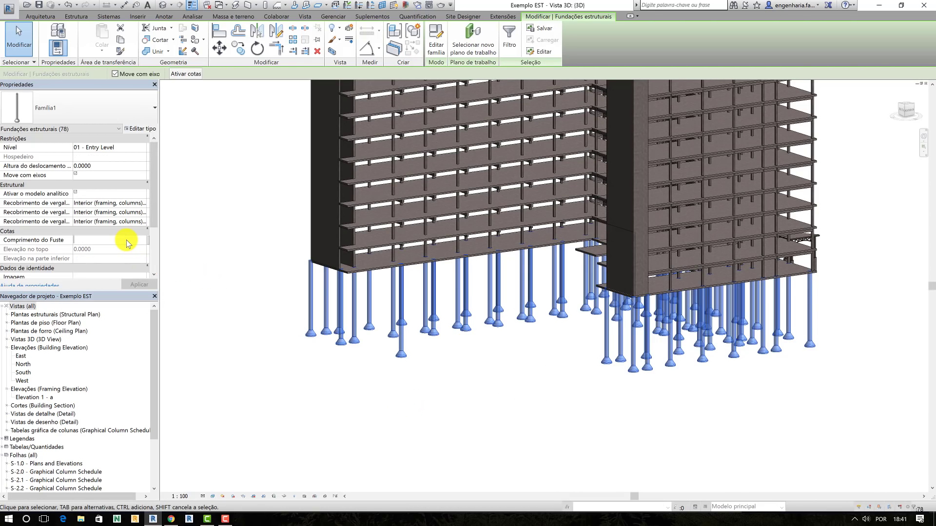
pyautogui.write('1')
pyautogui.click(127, 240)
pyautogui.write('18')
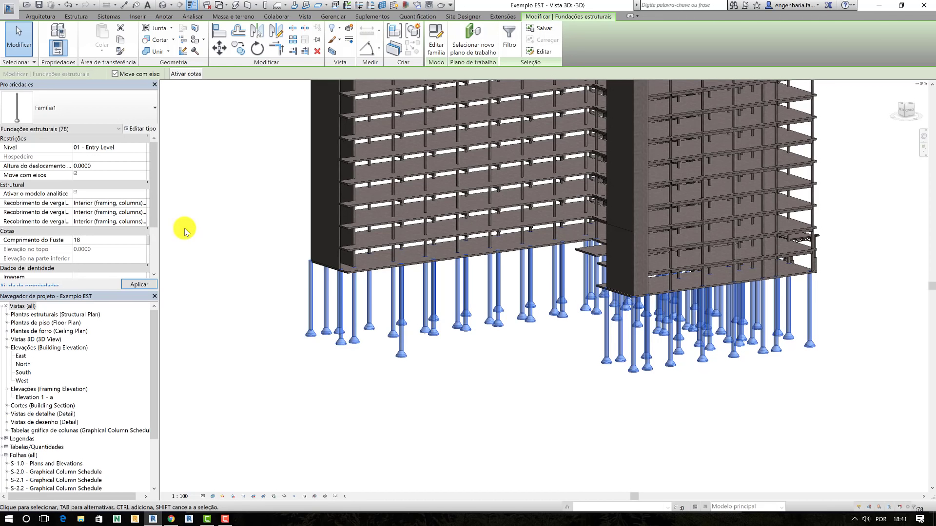
pyautogui.click(219, 265)
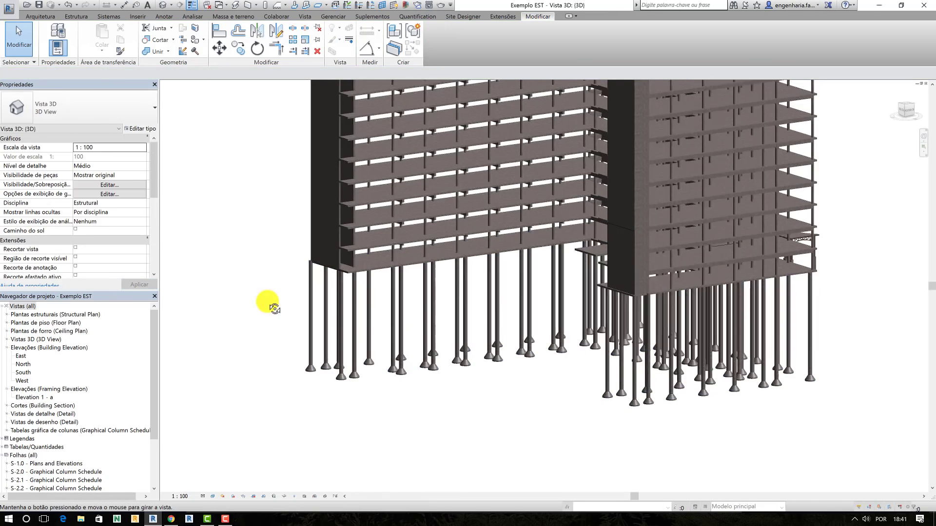
# - Review a single pile's type properties and close them without changes
pyautogui.moveTo(220, 265)
pyautogui.keyDown('shift'); pyautogui.mouseDown(button='middle')
pyautogui.moveTo(379, 282)
pyautogui.moveTo(267, 328)
pyautogui.mouseUp(button='middle'); pyautogui.keyUp('shift')
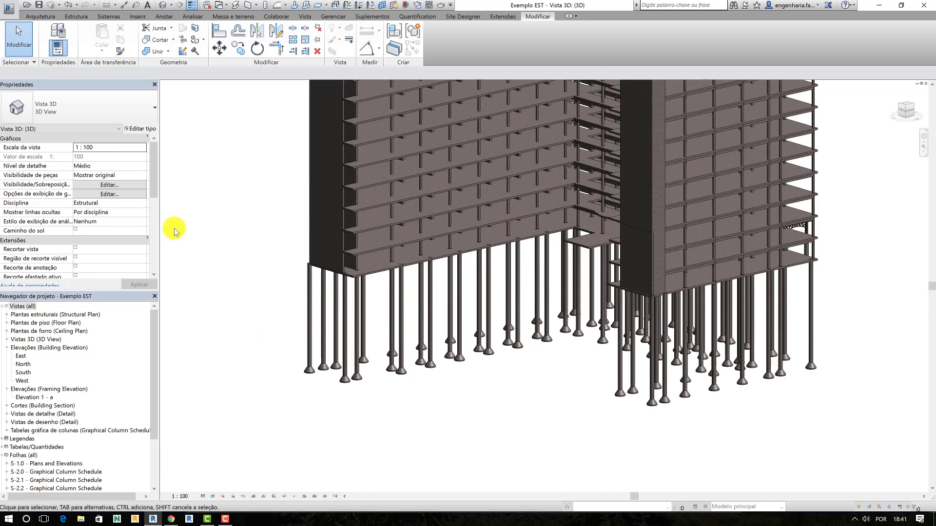
pyautogui.click(335, 307)
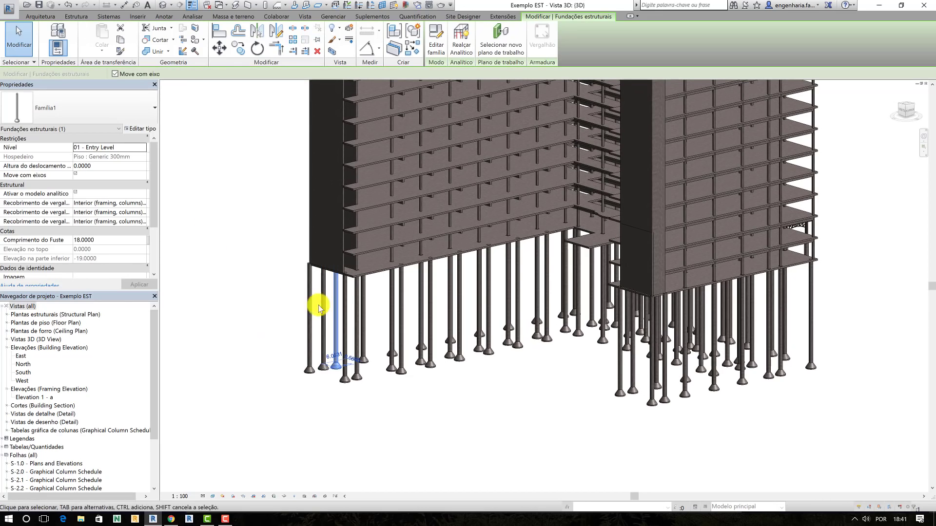
pyautogui.click(140, 129)
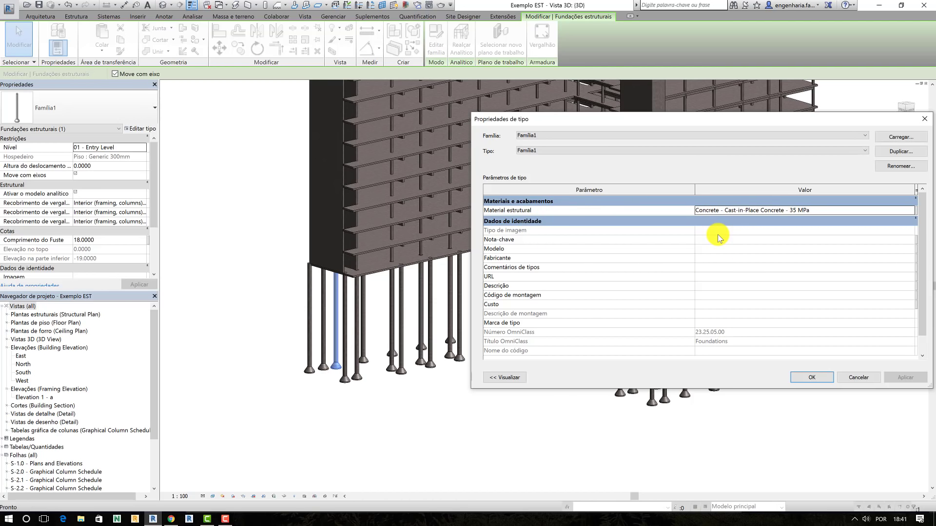
pyautogui.moveTo(640, 116); pyautogui.dragTo(453, 93)
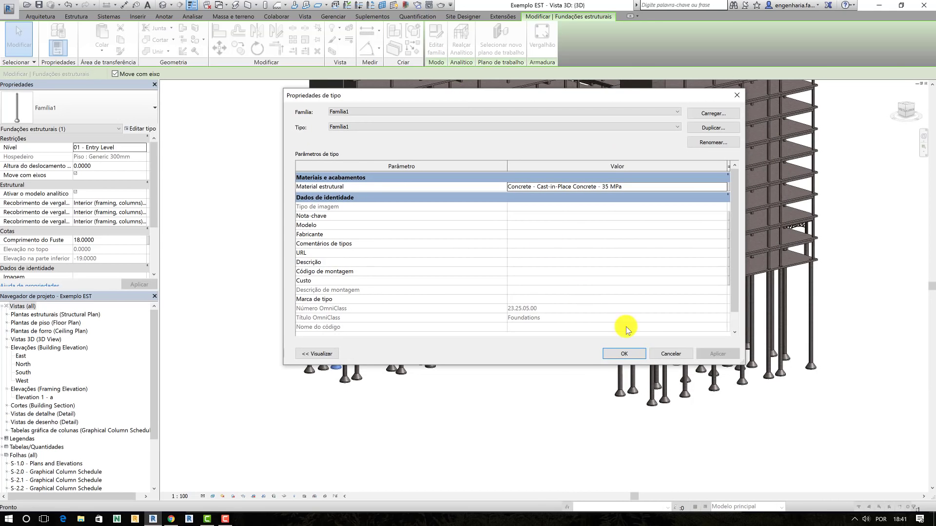
pyautogui.click(663, 353)
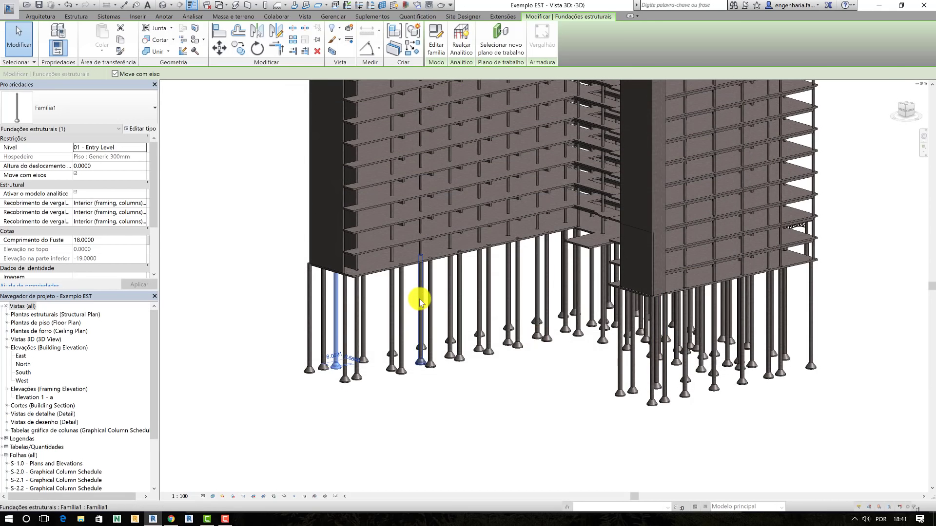
# - Set all 78 piles' Comprimento do Fuste back to 15
pyautogui.click(107, 241)
pyautogui.write('15')
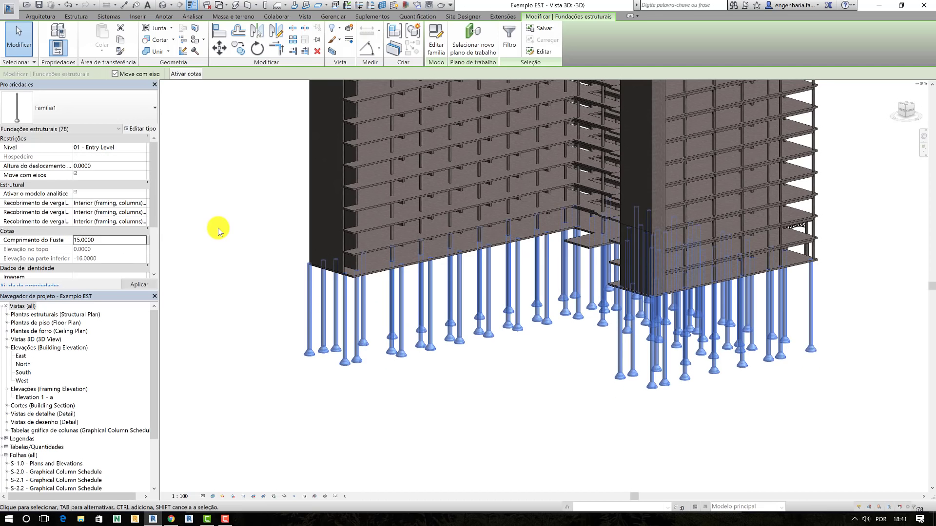
pyautogui.click(217, 228)
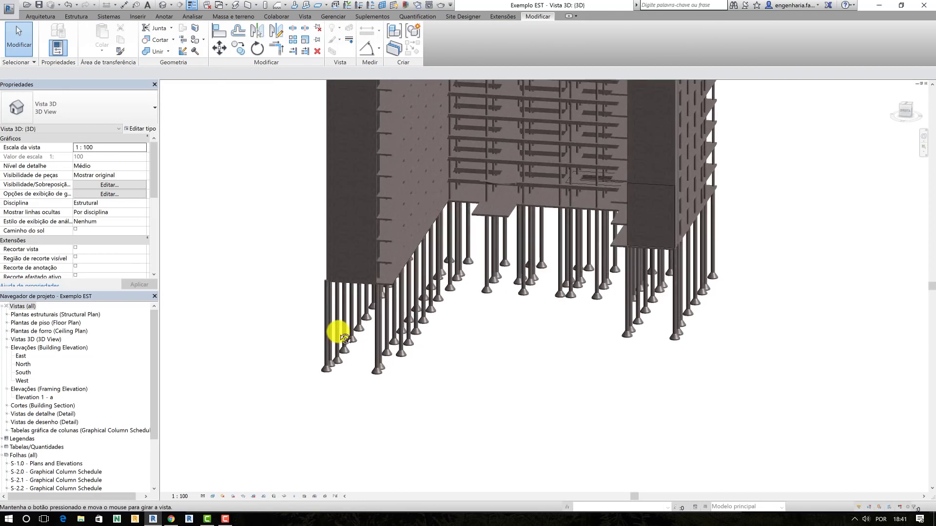
pyautogui.keyDown('shift'); pyautogui.moveTo(285, 330); pyautogui.dragTo(355, 356, button='middle'); pyautogui.keyUp('shift')
pyautogui.scroll(3, 422, 374)
pyautogui.scroll(3, 422, 374)
pyautogui.scroll(3, 458, 367)
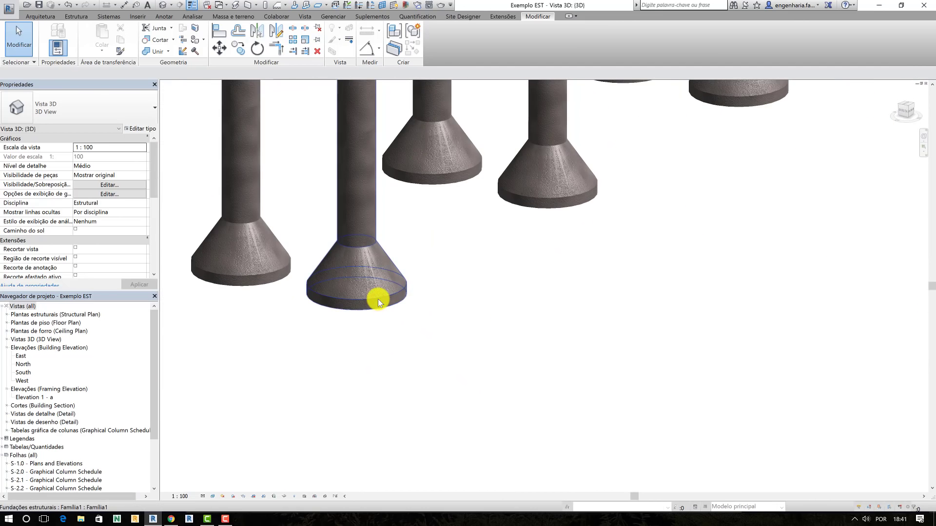
# - Inspect one pile's bell base and open Familia1 for family editing
pyautogui.click(375, 297)
pyautogui.scroll(-3, 323, 294)
pyautogui.scroll(-3, 309, 285)
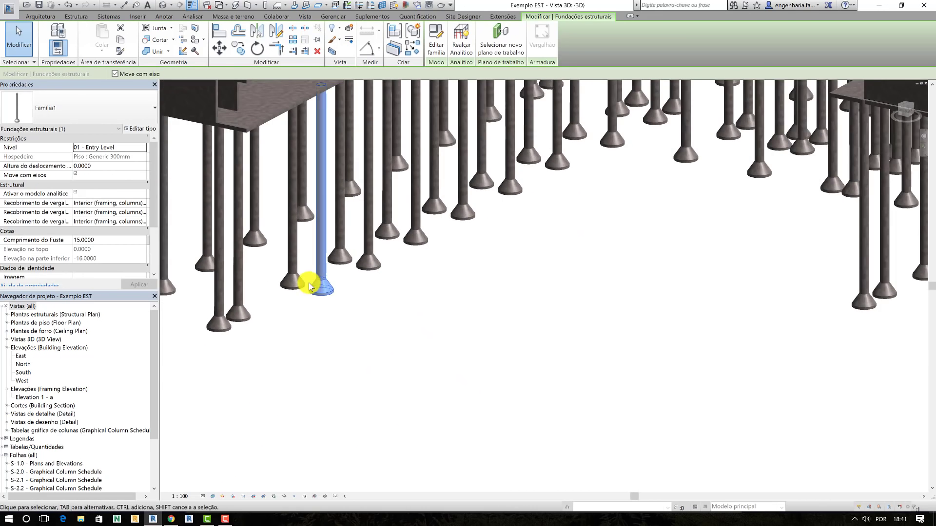
pyautogui.scroll(-2, 428, 281)
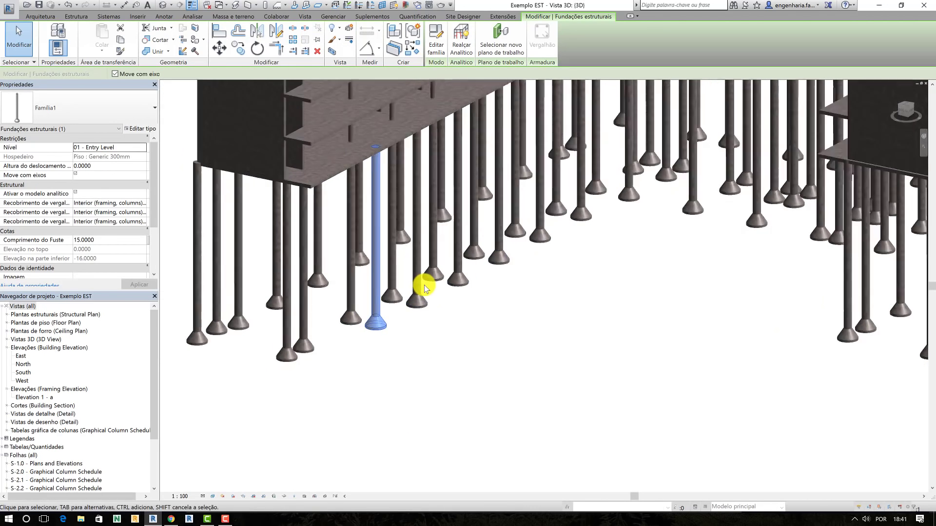
pyautogui.scroll(-2, 405, 281)
pyautogui.doubleClick(389, 282)
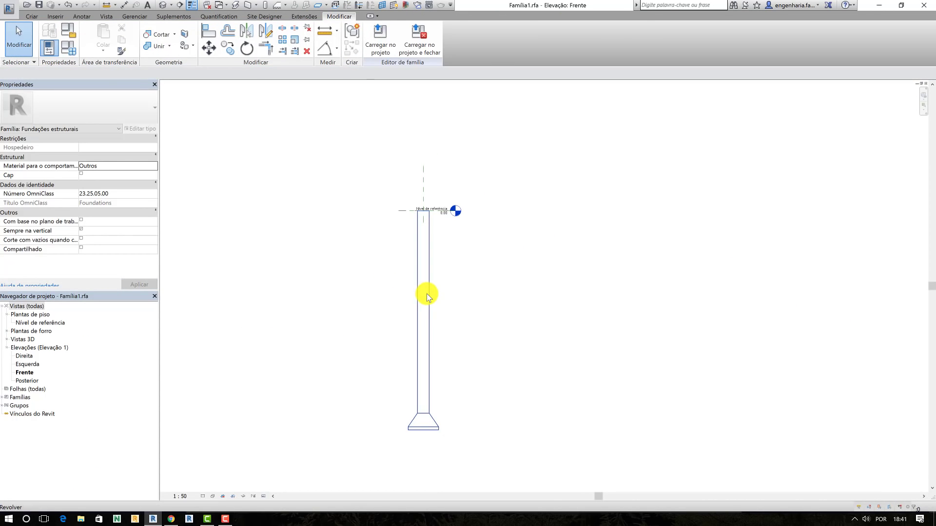
# - Enter the pile revolve's sketch in edit mode
pyautogui.click(425, 293)
pyautogui.click(379, 37)
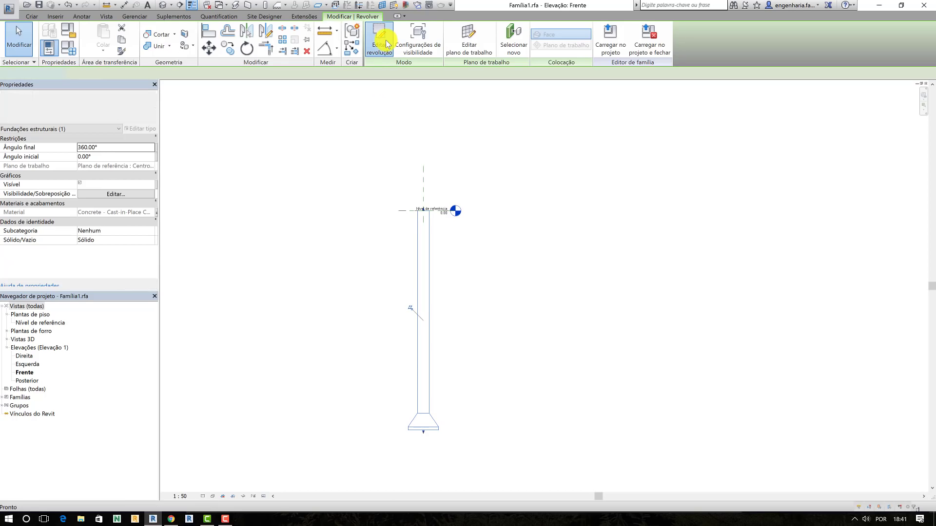
pyautogui.scroll(3, 456, 333)
pyautogui.scroll(3, 449, 254)
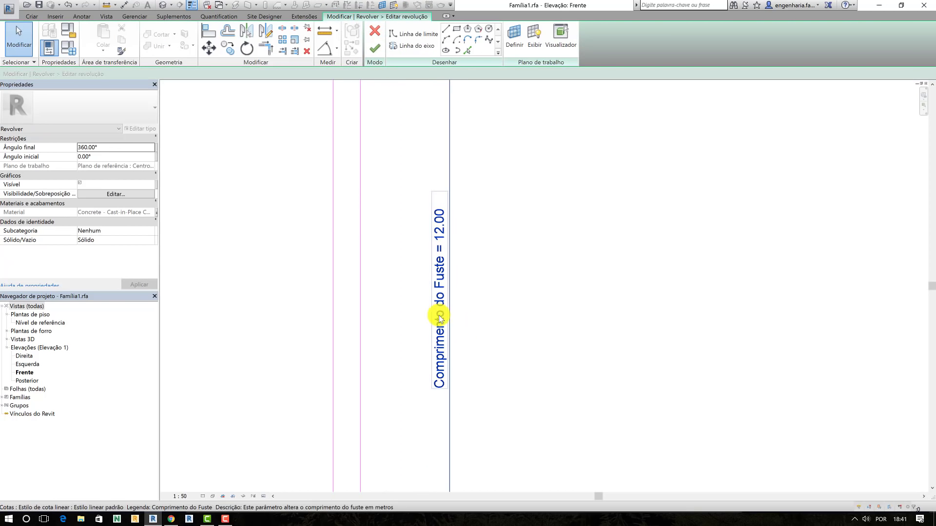
pyautogui.scroll(-2, 452, 406)
# - Select the bell's 0.90 base dimension, with the 1.00 dimension also in view
pyautogui.moveTo(453, 406); pyautogui.dragTo(418, 219, button='middle')
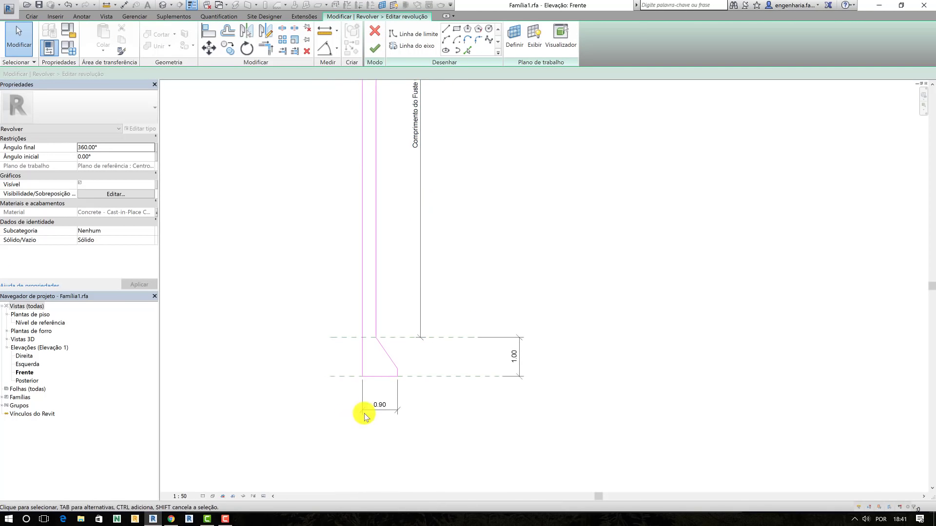
pyautogui.scroll(2, 366, 412)
pyautogui.scroll(2, 373, 411)
pyautogui.scroll(2, 372, 411)
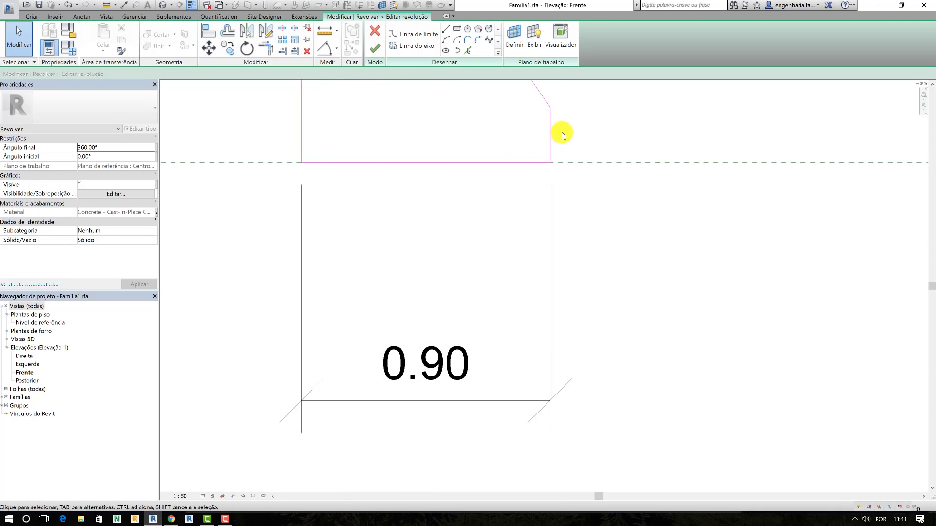
pyautogui.scroll(-3, 288, 179)
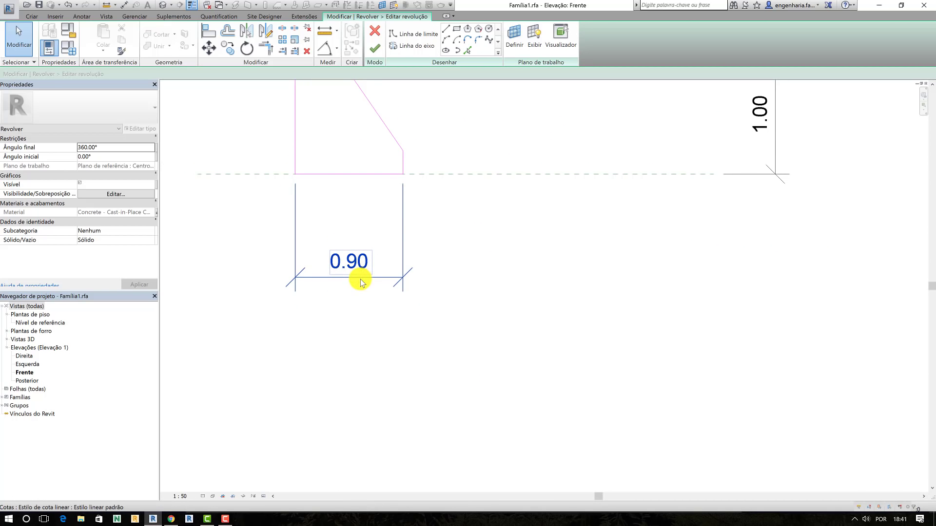
pyautogui.click(361, 280)
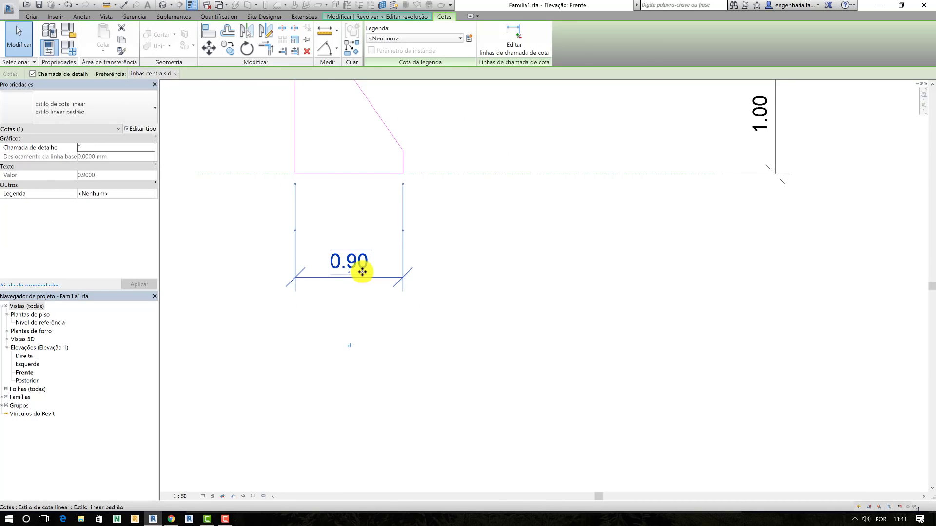
pyautogui.scroll(-2, 362, 272)
pyautogui.moveTo(341, 253); pyautogui.dragTo(418, 305, button='middle')
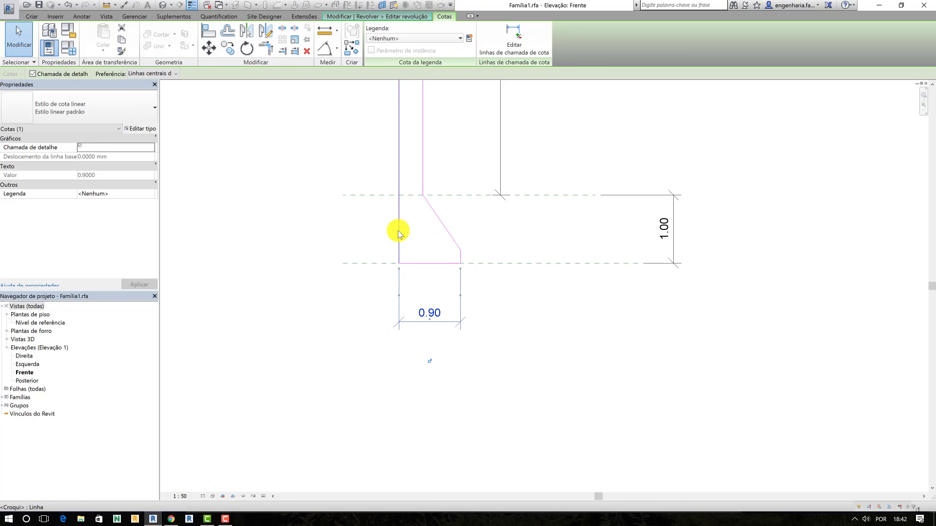
# - Label the 0.90 bell dimension with a new instance parameter named Raio da Base
pyautogui.click(469, 38)
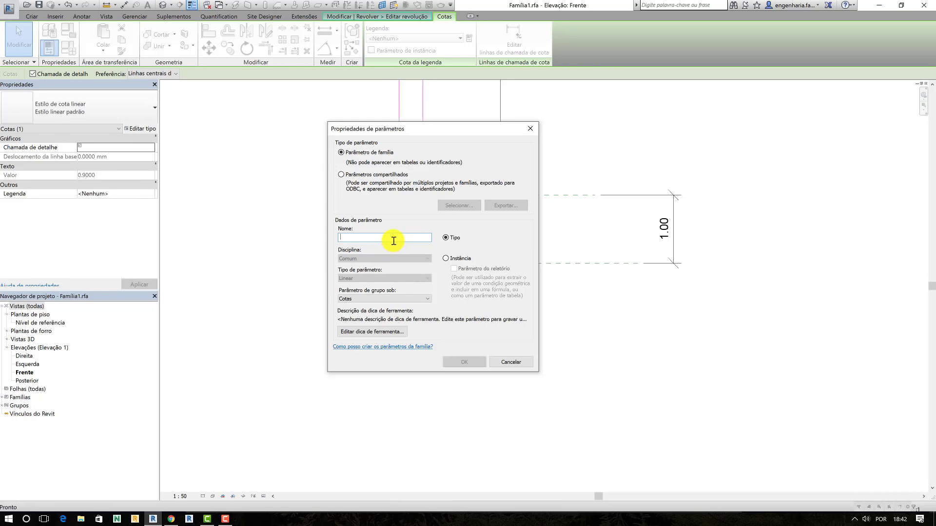
pyautogui.write('Raio da Base')
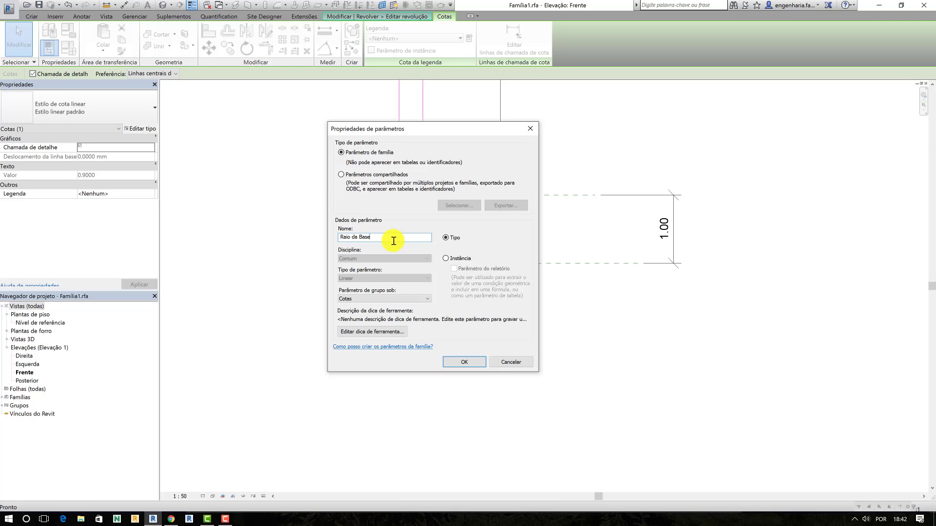
pyautogui.click(446, 258)
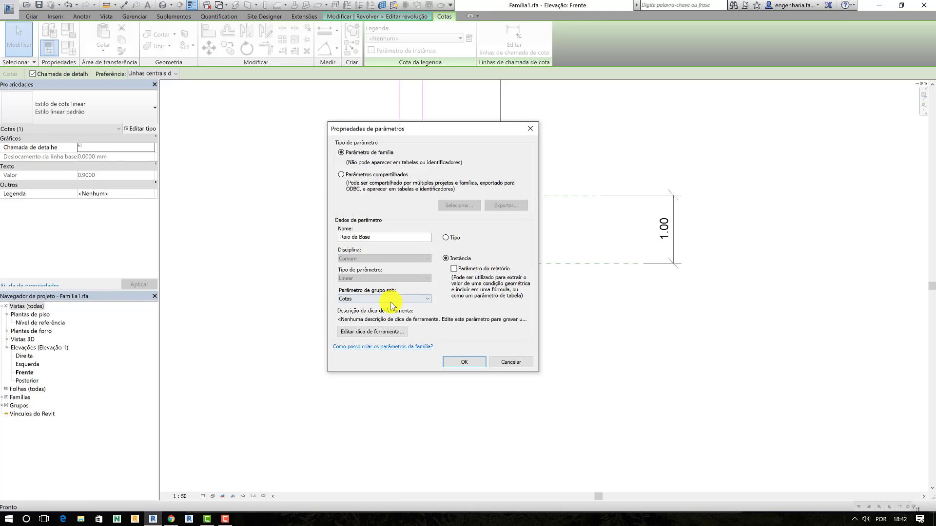
pyautogui.click(383, 332)
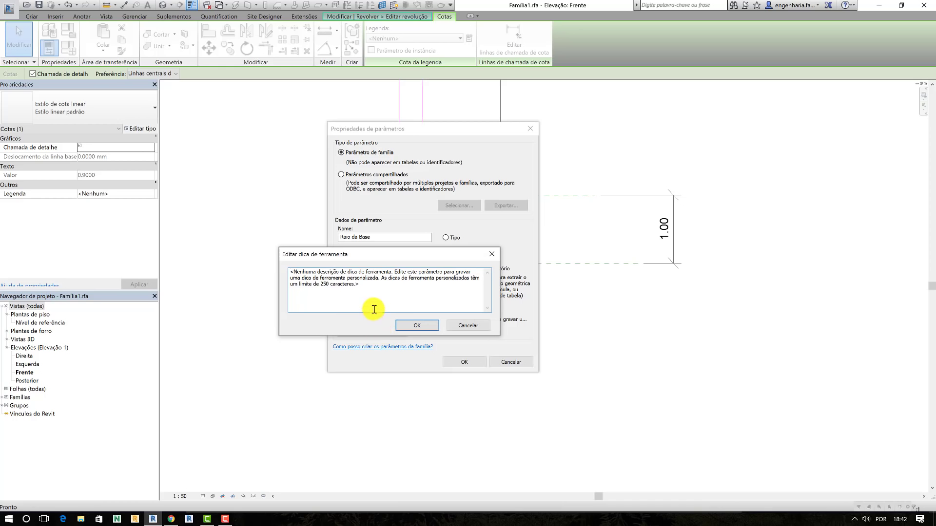
pyautogui.click(407, 322)
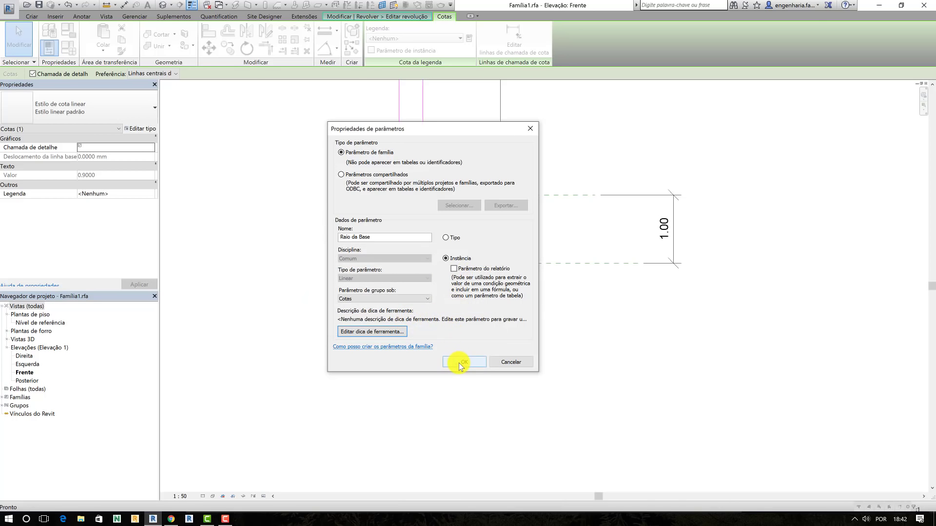
pyautogui.click(396, 237)
pyautogui.click(456, 362)
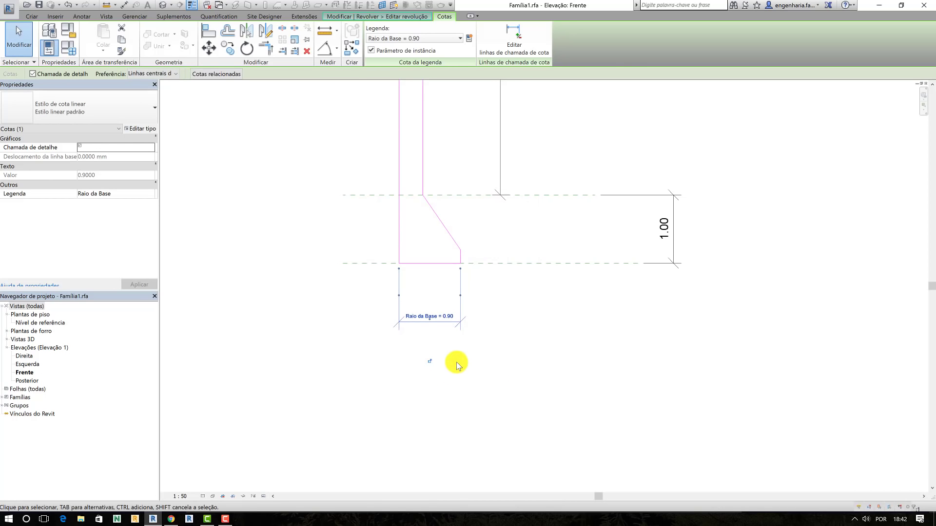
# - Finish the revolve and load Familia1 into Exemplo EST, overwriting the existing version and parameter values
pyautogui.click(557, 124)
pyautogui.click(375, 46)
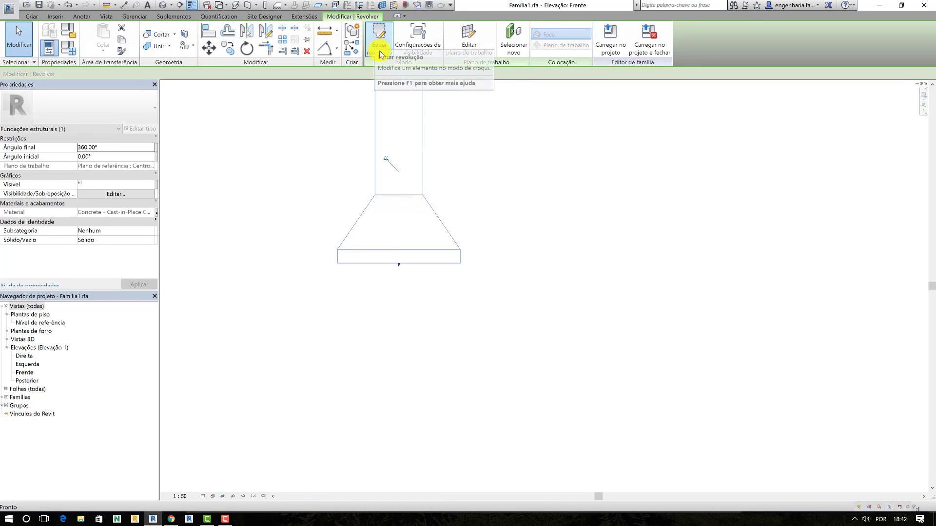
pyautogui.click(609, 39)
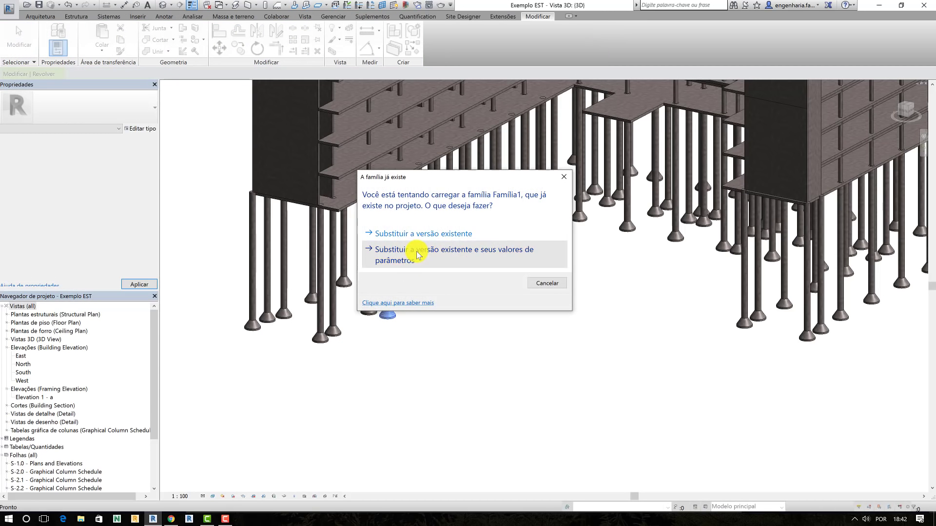
pyautogui.click(416, 251)
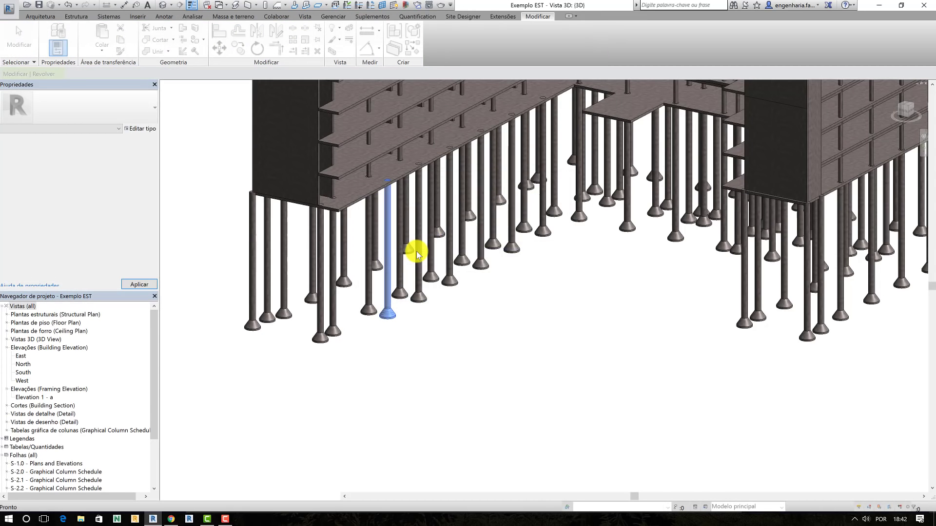
# - Give one pile under the building a Raio da Base of 1.2 in Properties
pyautogui.click(387, 299)
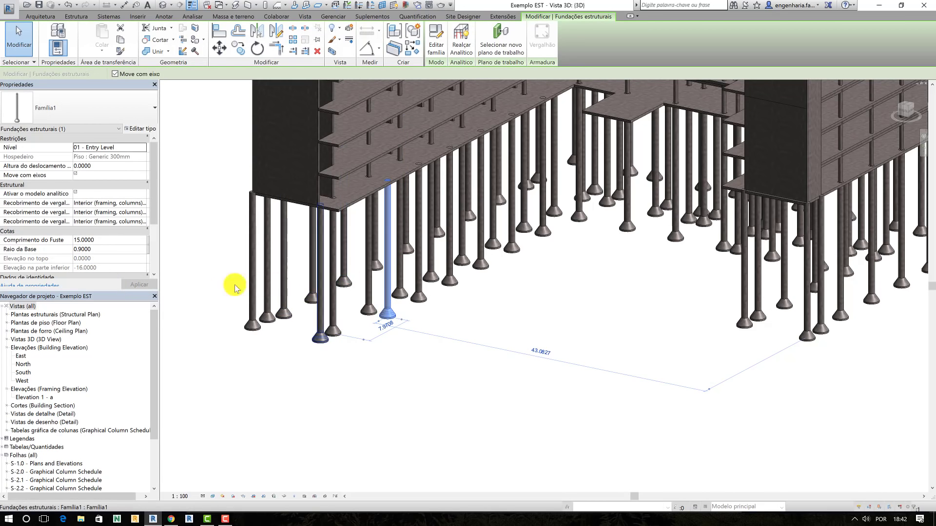
pyautogui.doubleClick(110, 249)
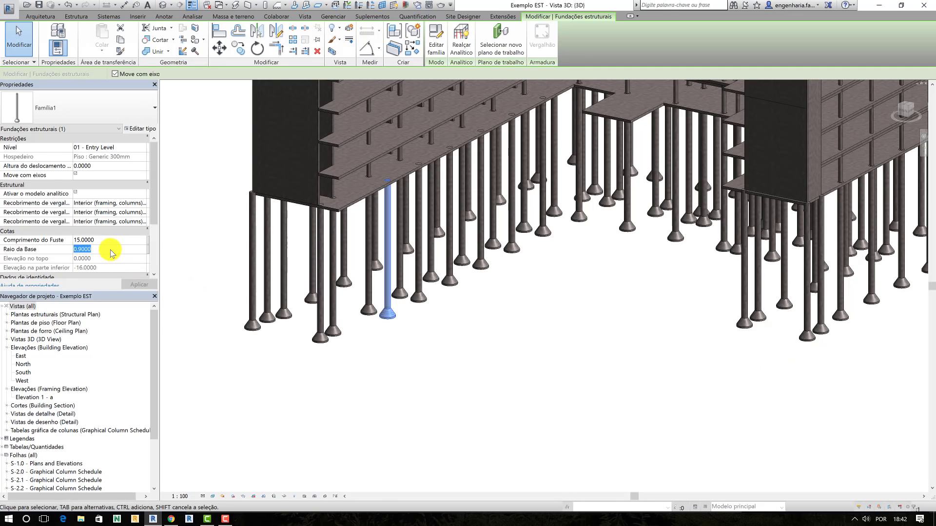
pyautogui.click(111, 250)
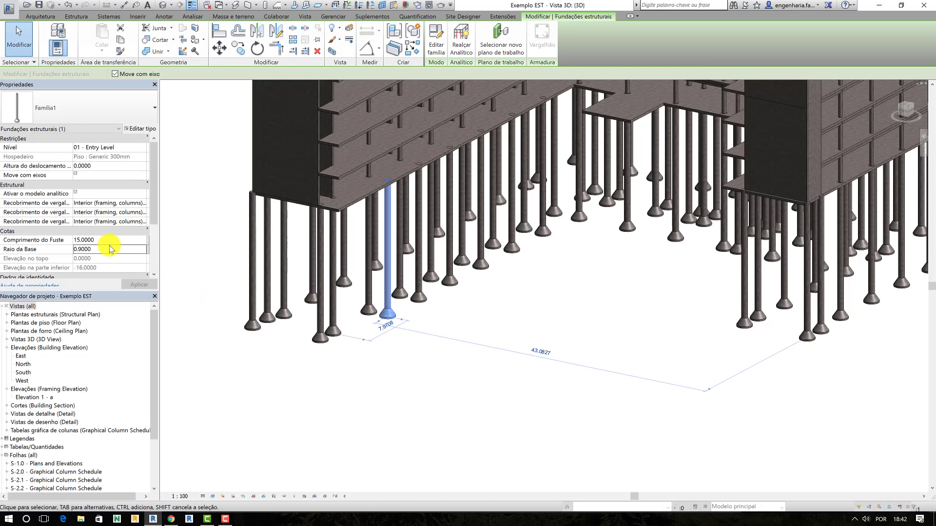
pyautogui.doubleClick(110, 249)
pyautogui.write('1.2')
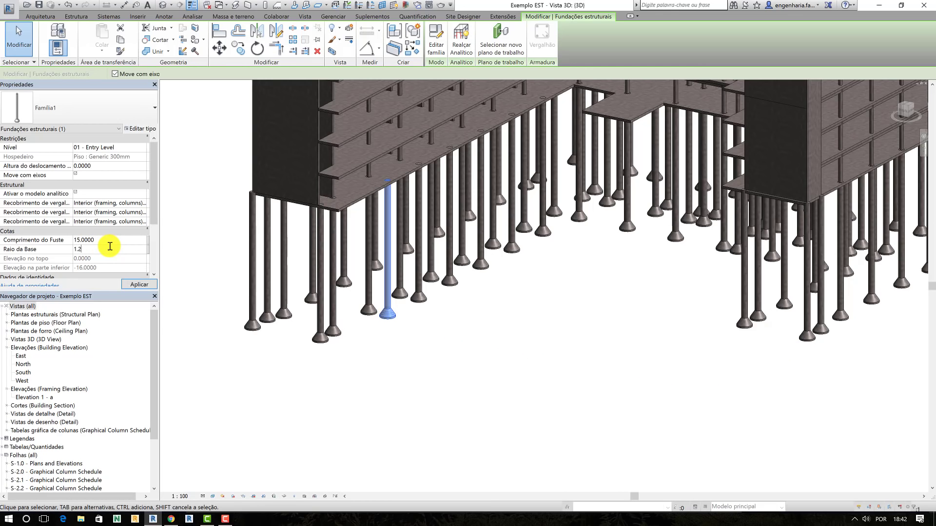
# - Zoom and orbit the 3D view to inspect the widened pile base
pyautogui.scroll(2, 372, 317)
pyautogui.scroll(2, 415, 311)
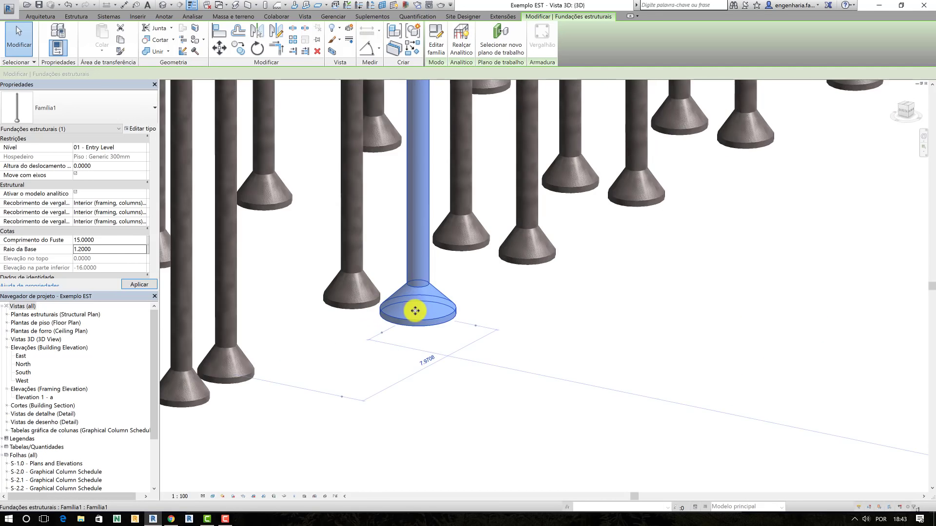
pyautogui.scroll(2, 415, 310)
pyautogui.press('Escape')
pyautogui.click(418, 323)
pyautogui.moveTo(417, 323)
pyautogui.keyDown('shift'); pyautogui.mouseDown(button='middle')
pyautogui.moveTo(429, 301)
pyautogui.moveTo(391, 322)
pyautogui.mouseUp(button='middle'); pyautogui.keyUp('shift')
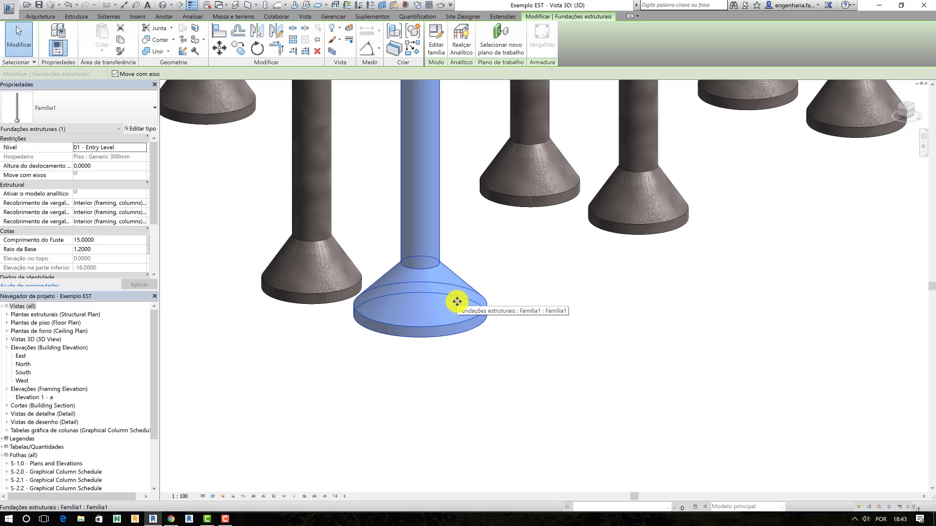
pyautogui.scroll(-2, 456, 301)
pyautogui.scroll(-2, 455, 303)
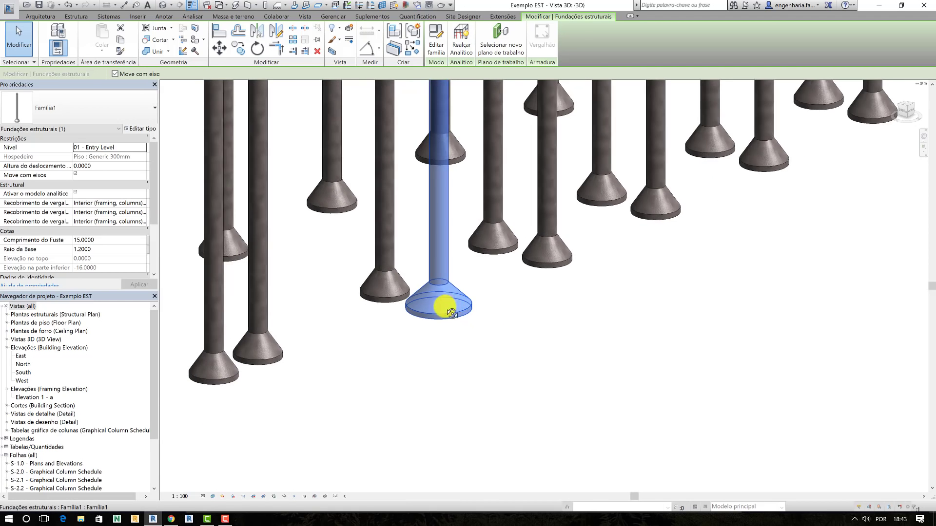
pyautogui.scroll(-2, 445, 303)
pyautogui.scroll(-2, 393, 332)
pyautogui.keyDown('shift'); pyautogui.moveTo(393, 332); pyautogui.dragTo(471, 312, button='middle'); pyautogui.keyUp('shift')
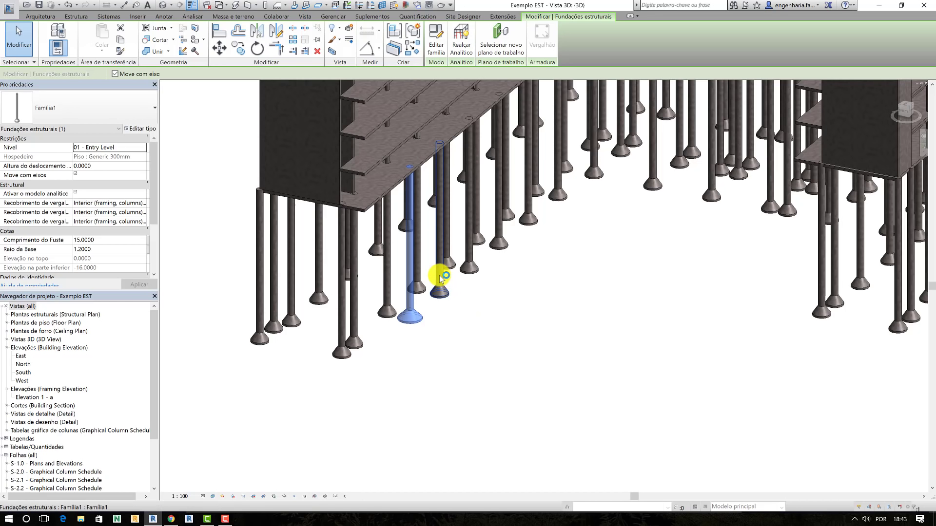
pyautogui.keyDown('shift'); pyautogui.moveTo(440, 279); pyautogui.dragTo(418, 271, button='middle'); pyautogui.keyUp('shift')
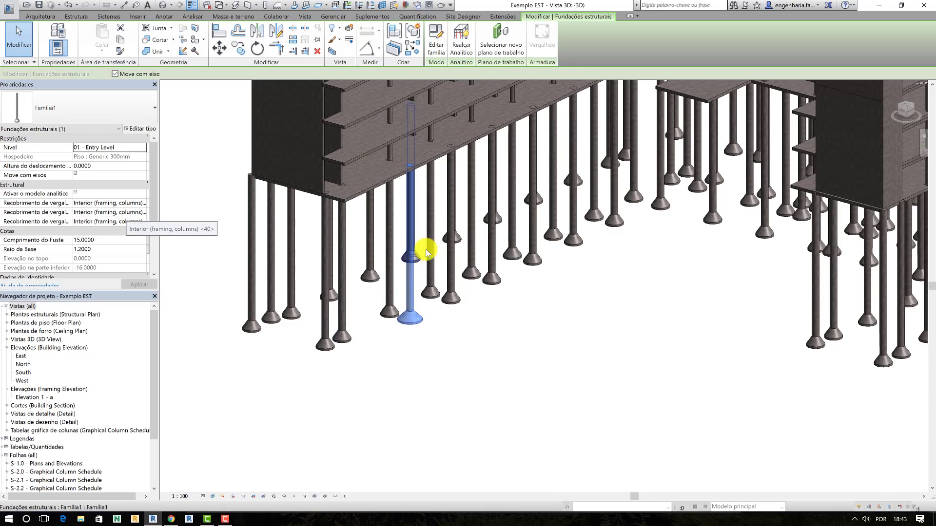
pyautogui.click(451, 248)
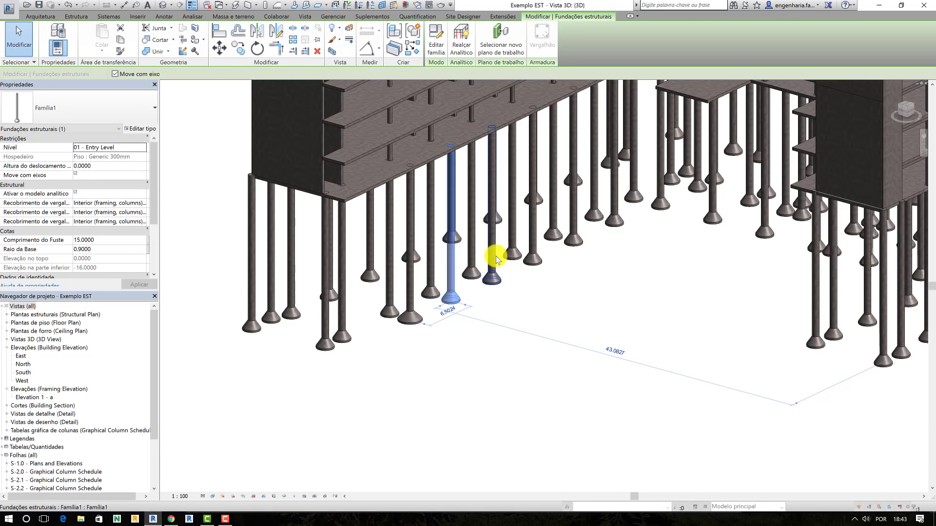
pyautogui.click(495, 256)
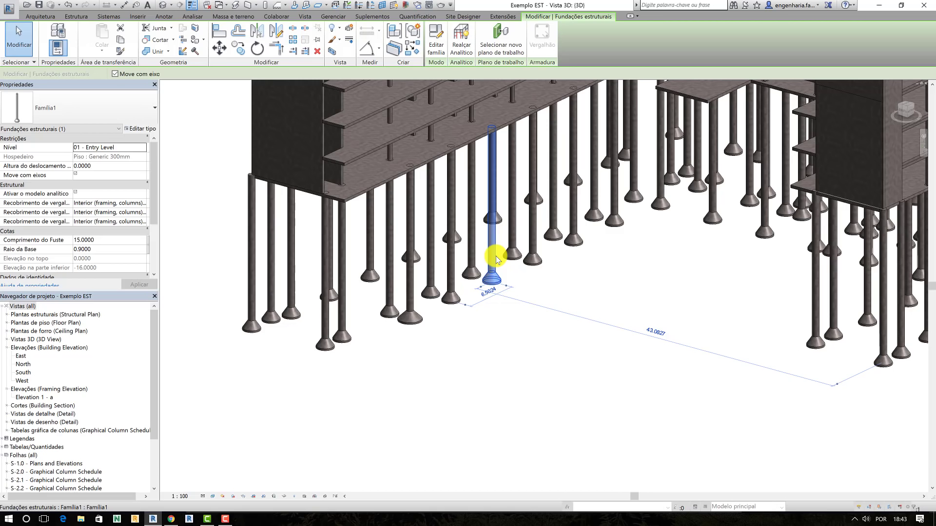
pyautogui.scroll(2, 493, 257)
pyautogui.scroll(2, 489, 271)
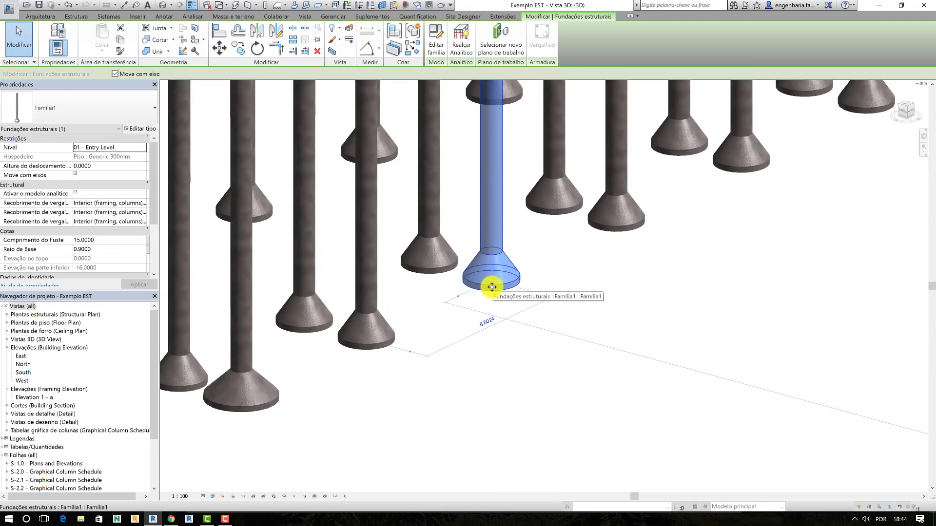
pyautogui.scroll(2, 487, 286)
pyautogui.scroll(-2, 492, 287)
pyautogui.click(497, 229)
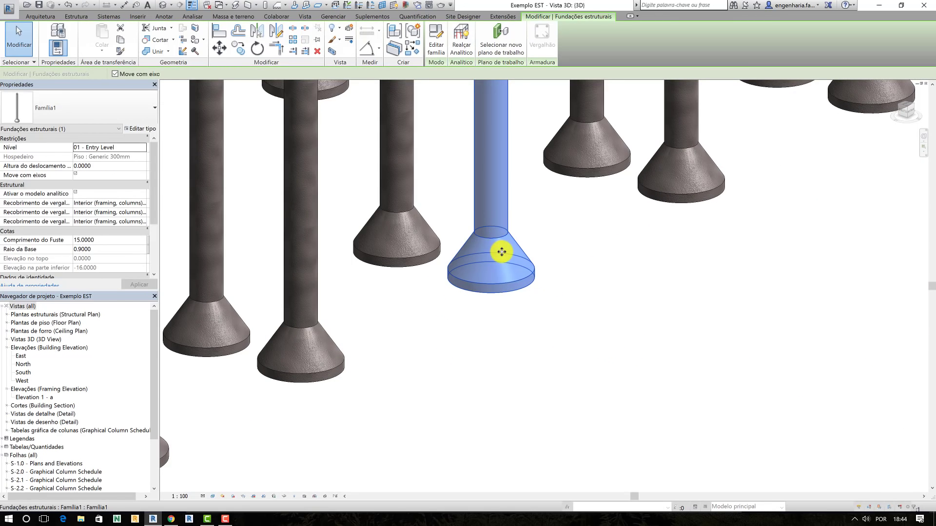
pyautogui.scroll(-1, 484, 185)
pyautogui.scroll(-2, 477, 243)
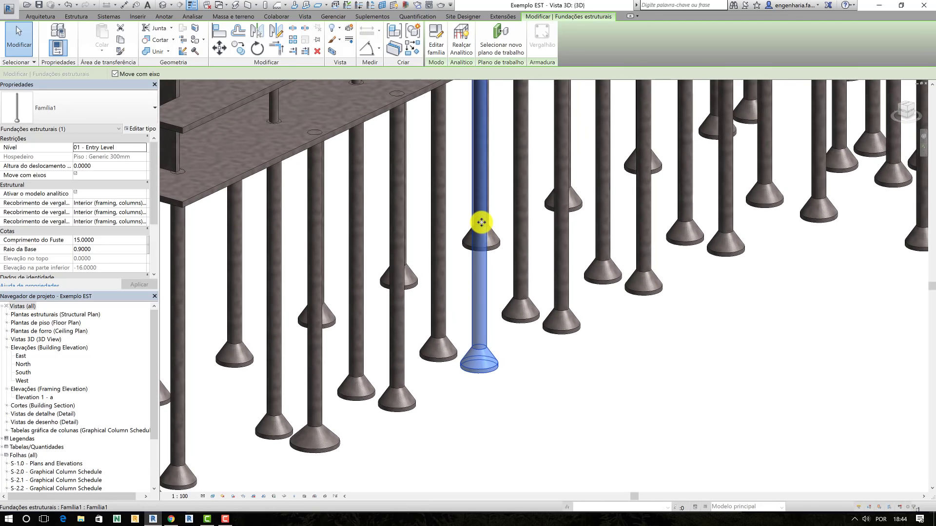
pyautogui.scroll(1, 475, 281)
pyautogui.moveTo(475, 280)
pyautogui.mouseDown(button='middle')
pyautogui.moveTo(469, 309)
pyautogui.moveTo(424, 314)
pyautogui.moveTo(439, 328)
pyautogui.moveTo(272, 411)
pyautogui.mouseUp(button='middle')
pyautogui.scroll(-2, 470, 310)
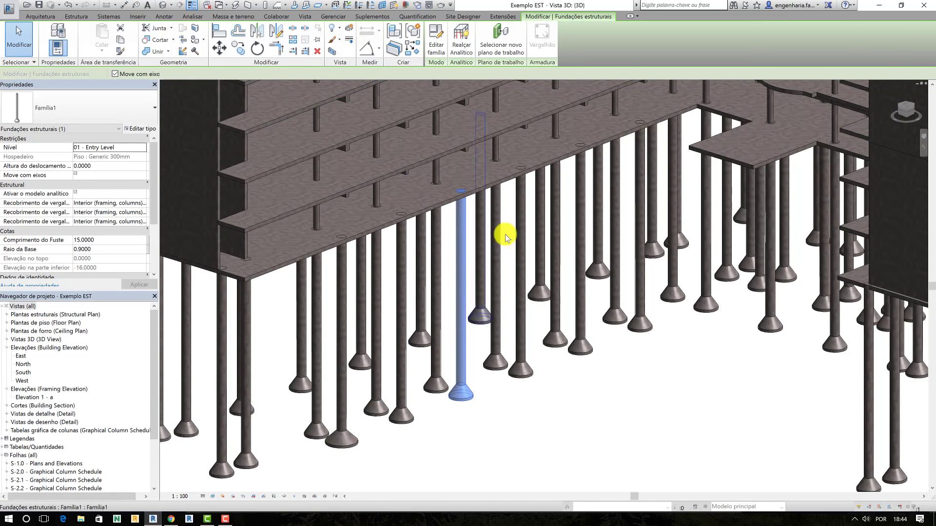
# - Open the pile's Familia1 family for editing and bring its top and reference level into view
pyautogui.doubleClick(456, 258)
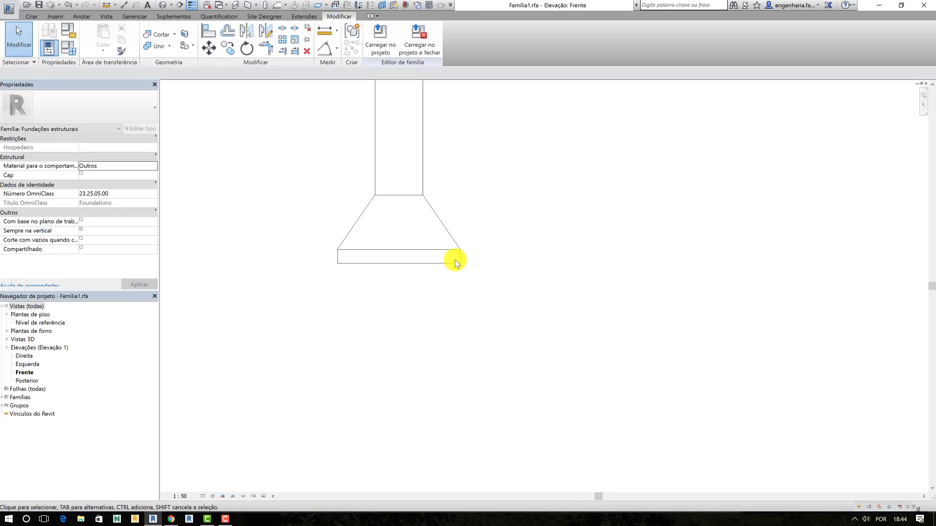
pyautogui.scroll(-2, 527, 203)
pyautogui.scroll(-3, 430, 171)
pyautogui.moveTo(429, 172); pyautogui.dragTo(414, 372, button='middle')
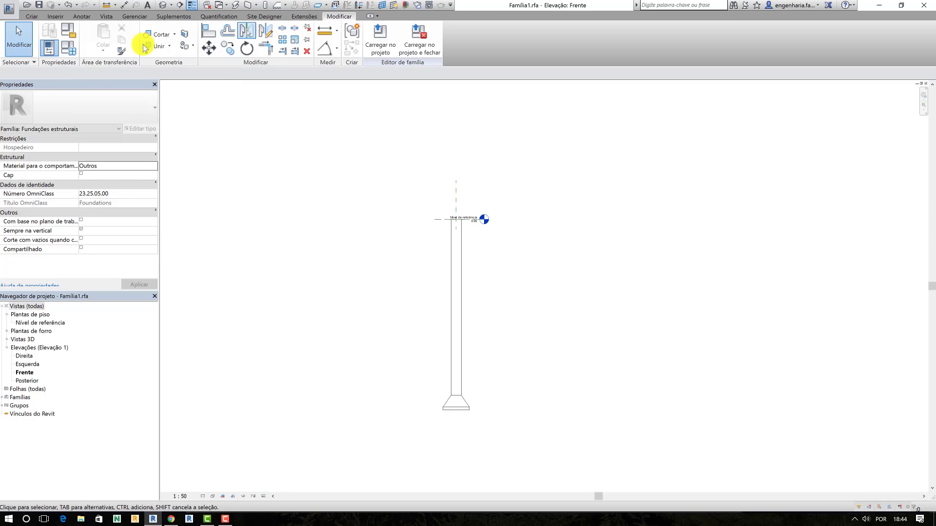
# - Flex Comprimento do Fuste in Family Types to 15, then 2, then back to 15
pyautogui.click(72, 54)
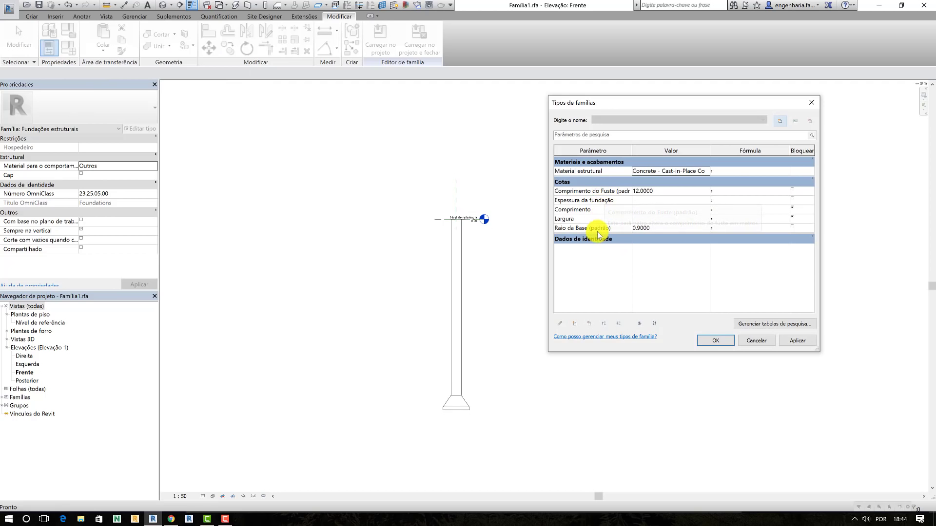
pyautogui.click(652, 174)
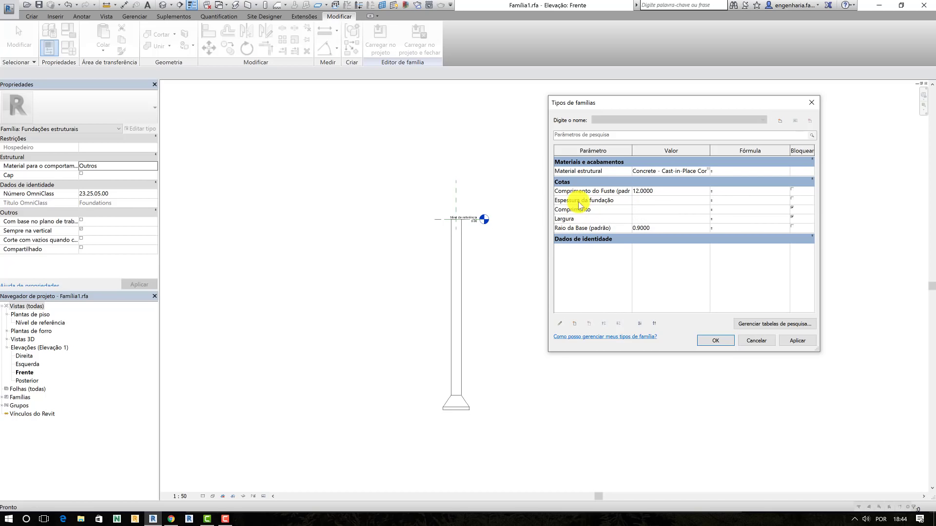
pyautogui.click(665, 192)
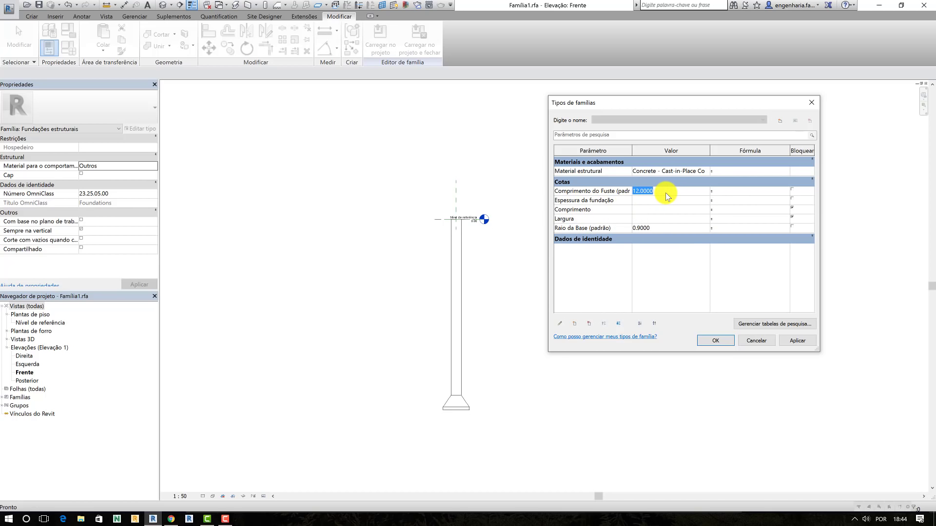
pyautogui.write('15')
pyautogui.click(800, 339)
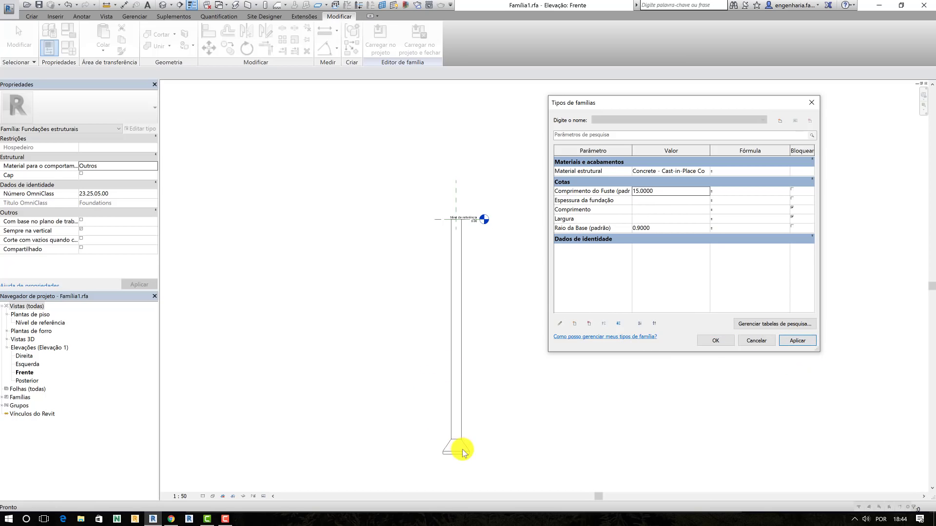
pyautogui.doubleClick(663, 195)
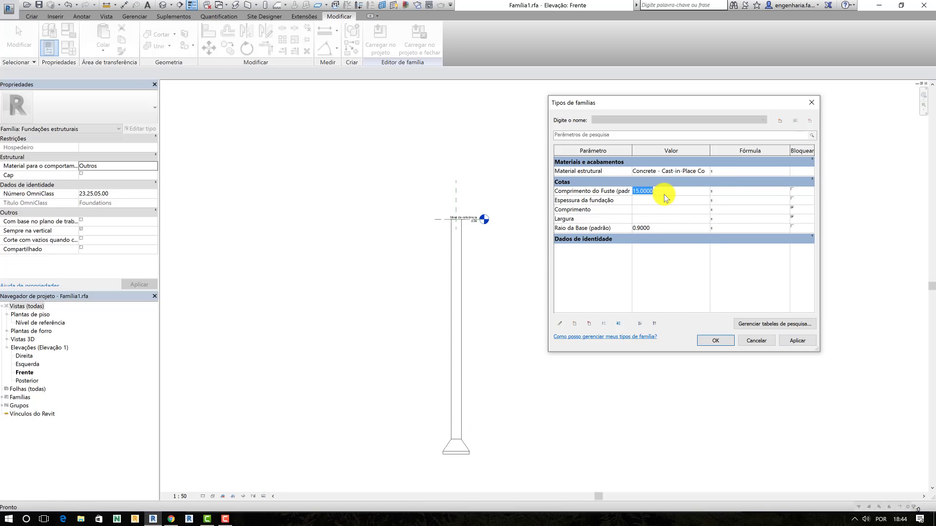
pyautogui.write('2')
pyautogui.click(799, 342)
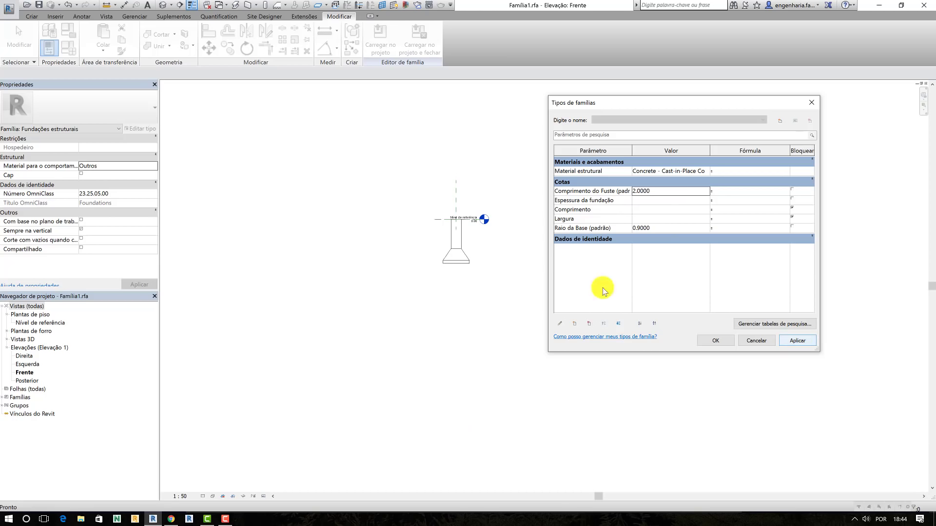
pyautogui.click(658, 193)
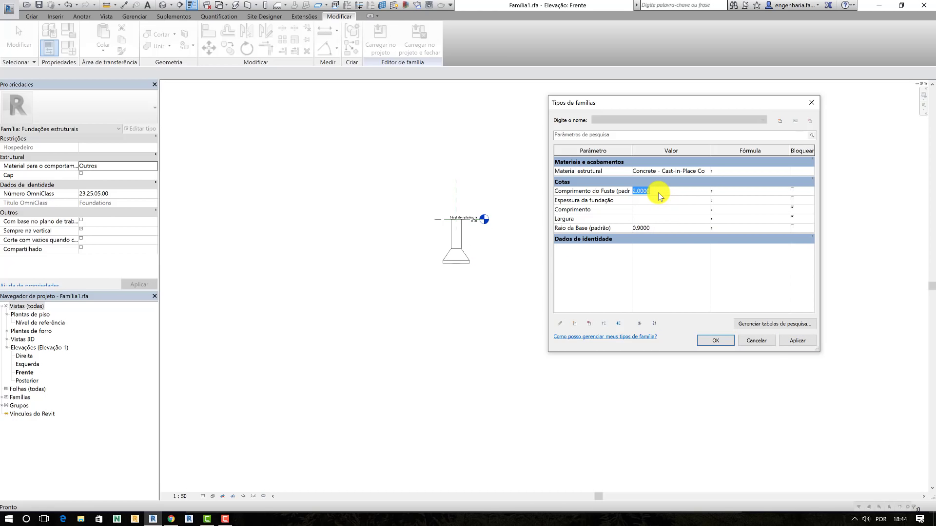
pyautogui.write('15')
pyautogui.click(794, 339)
# - Set the default Raio da Base to 1.5 and accept the new family defaults
pyautogui.click(668, 227)
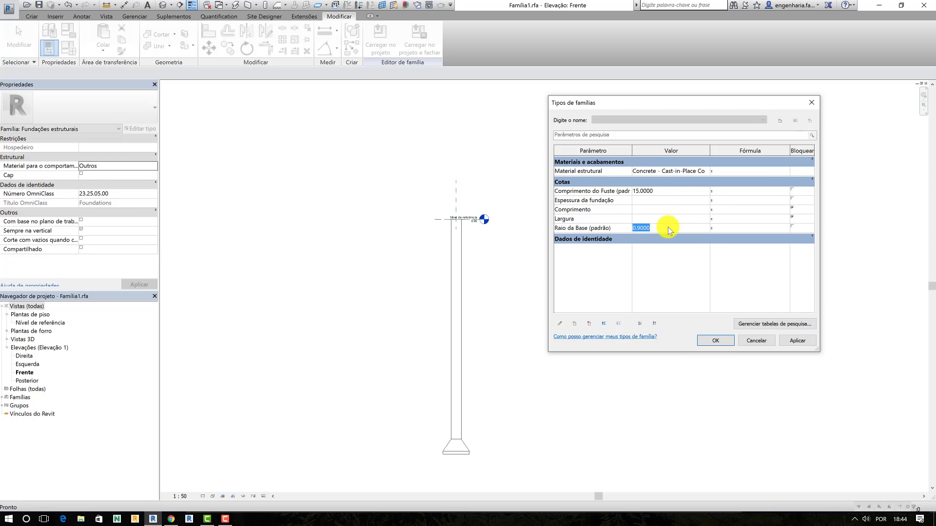
pyautogui.write('1.5')
pyautogui.click(801, 338)
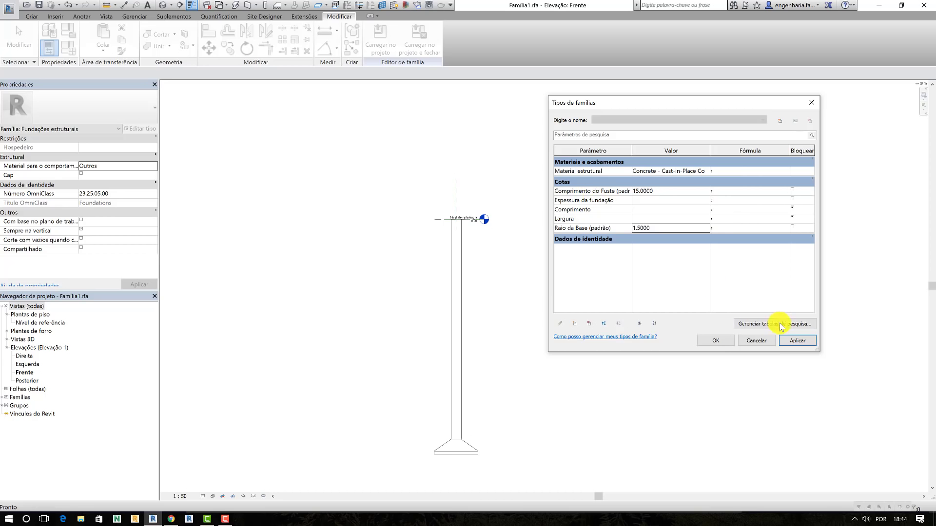
pyautogui.click(767, 340)
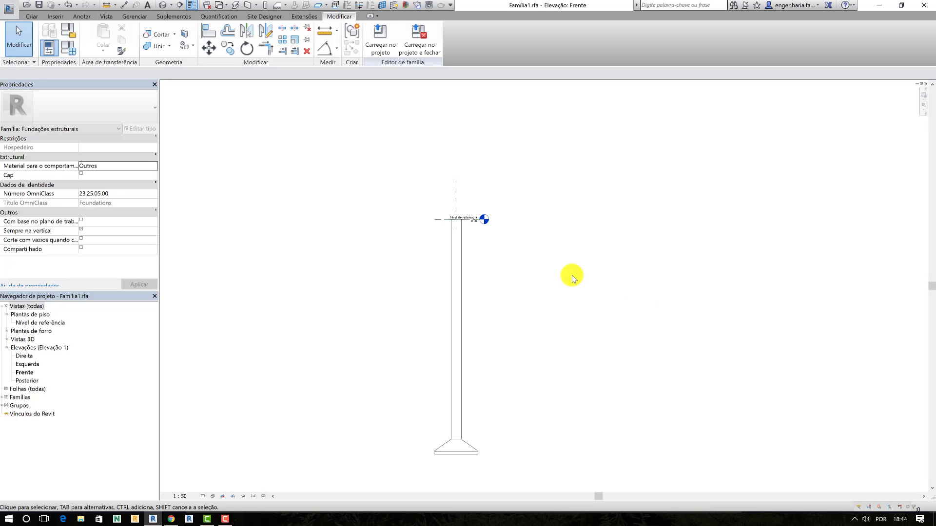